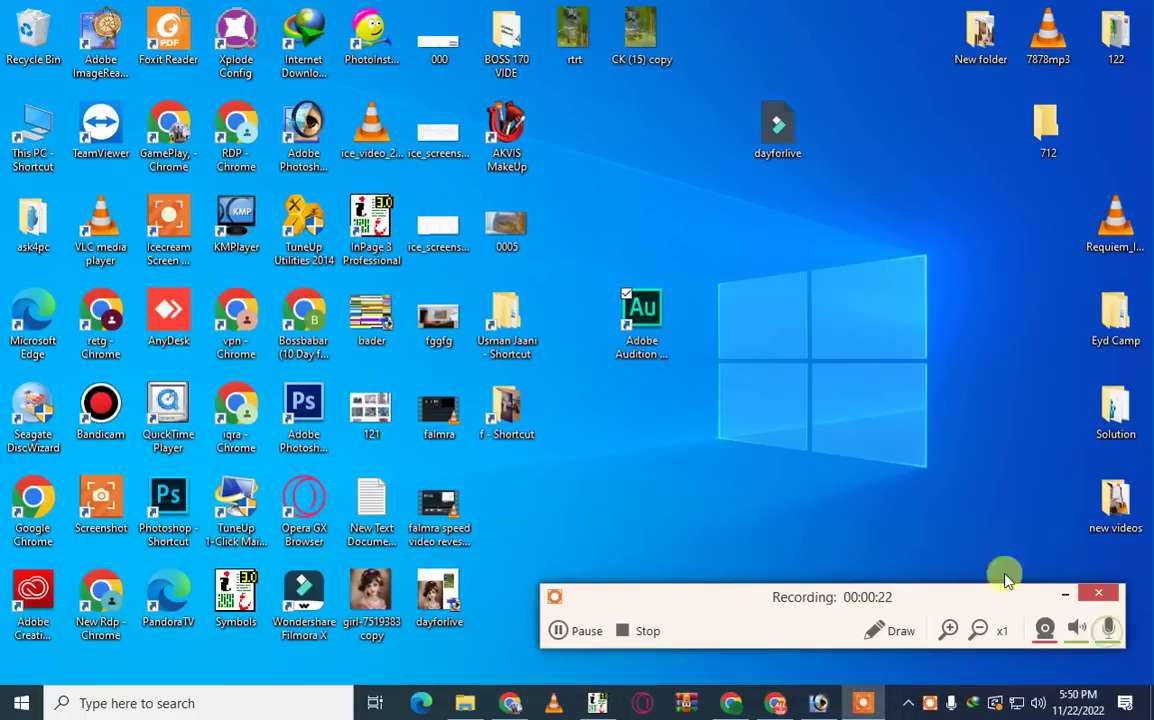
- Launch Adobe Audition CC 2018 from the desktop and maximize its window
drag(840, 588, 899, 634)
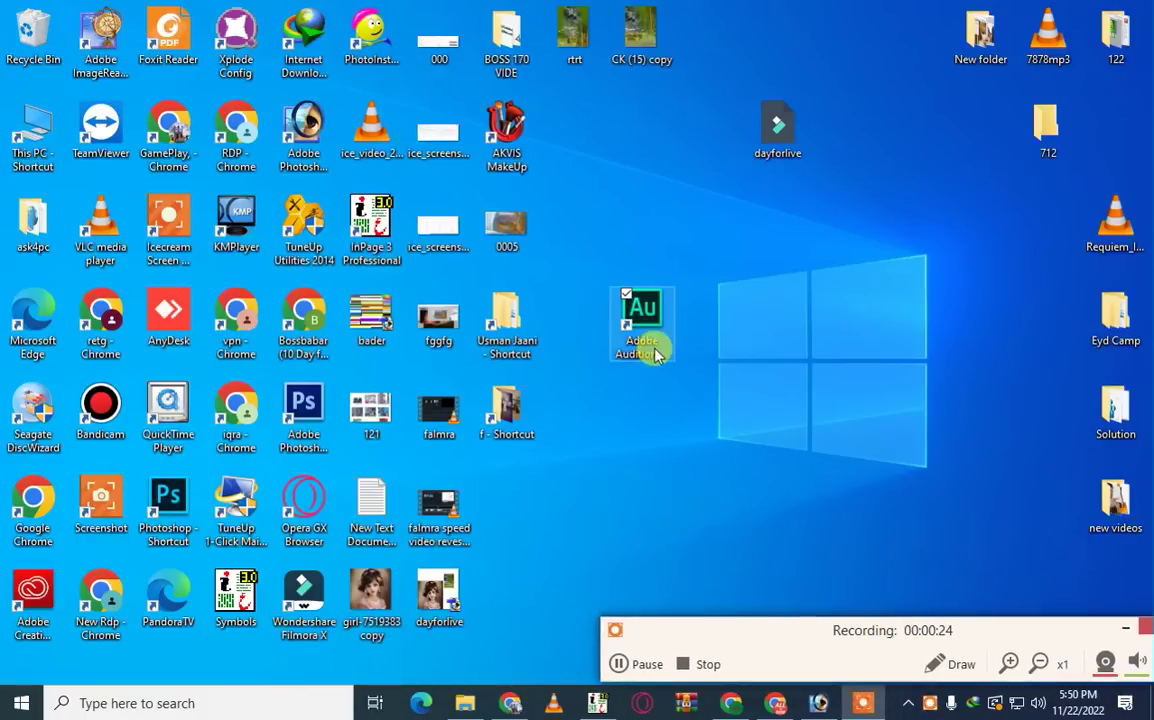
click(652, 328)
double_click(652, 328)
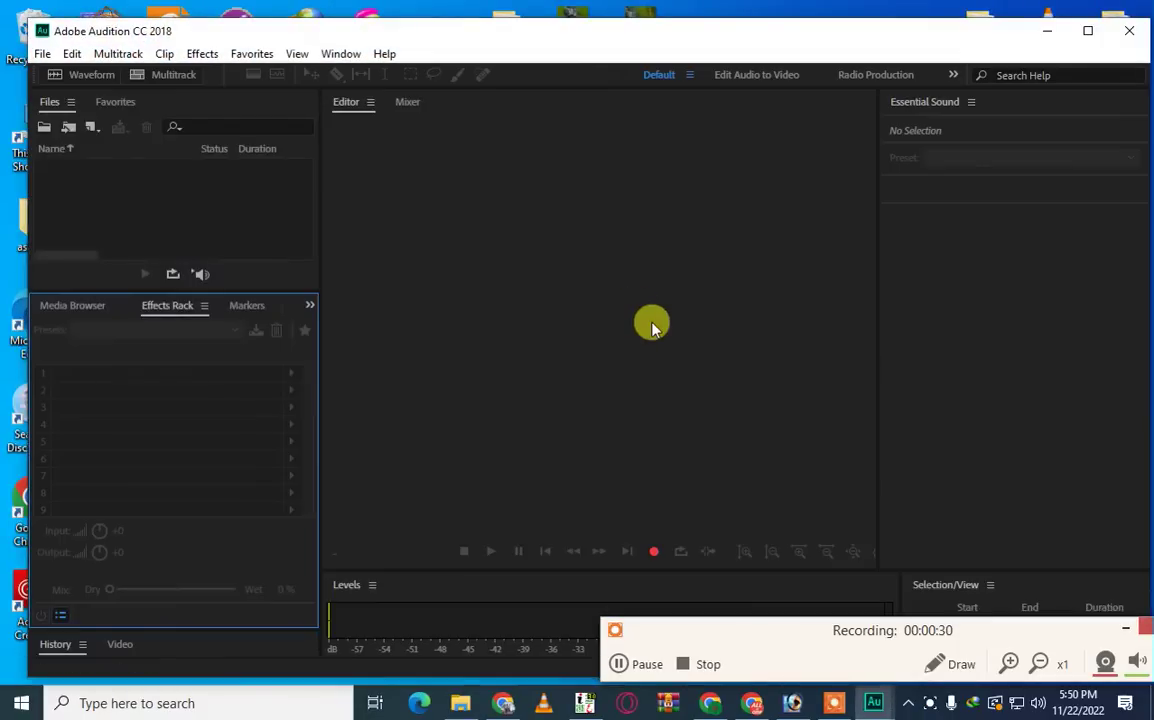
click(1089, 31)
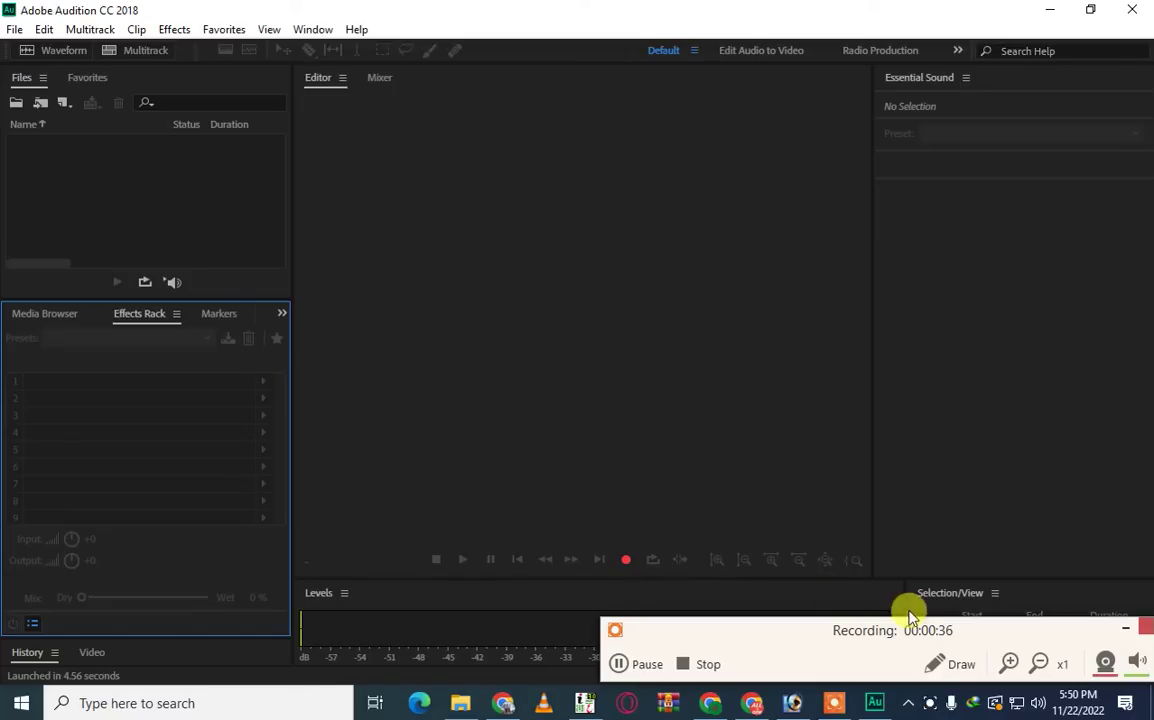
- Bring the screen recorder's controls fully into view and show its microphone volume setting
drag(885, 628, 791, 630)
click(1073, 662)
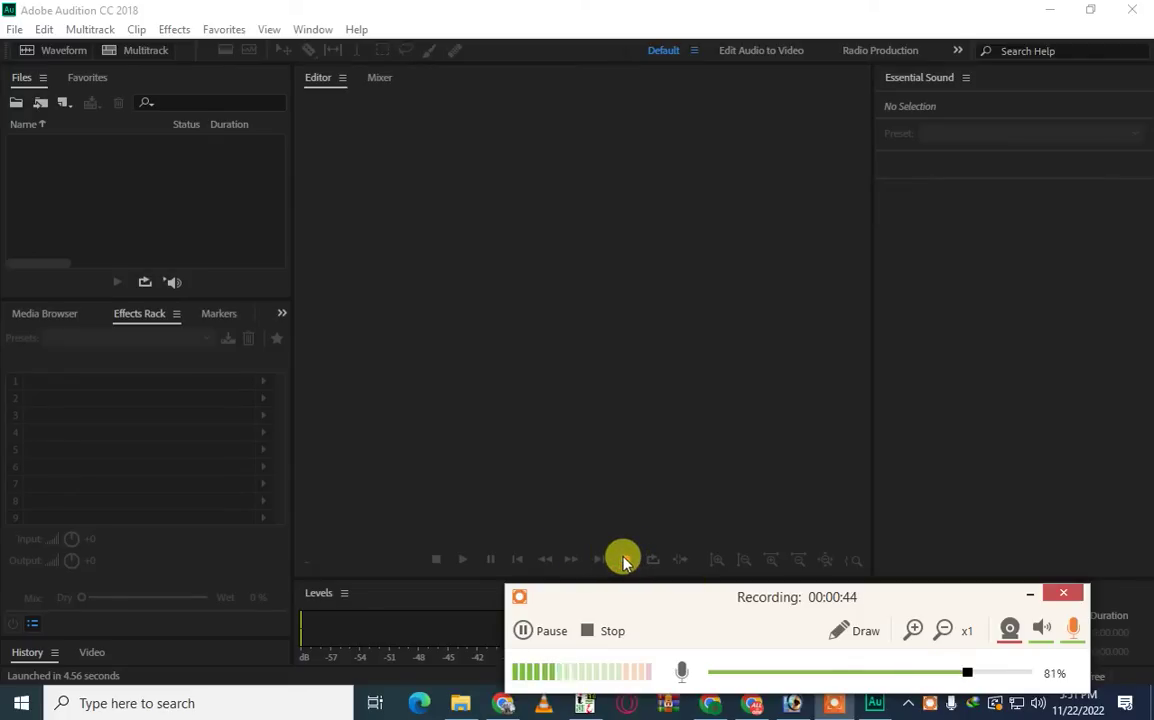
- Create a new 48000 Hz stereo audio file with 32 (float) bit depth and record about 17 seconds of voice
key(ctrl+shift+n)
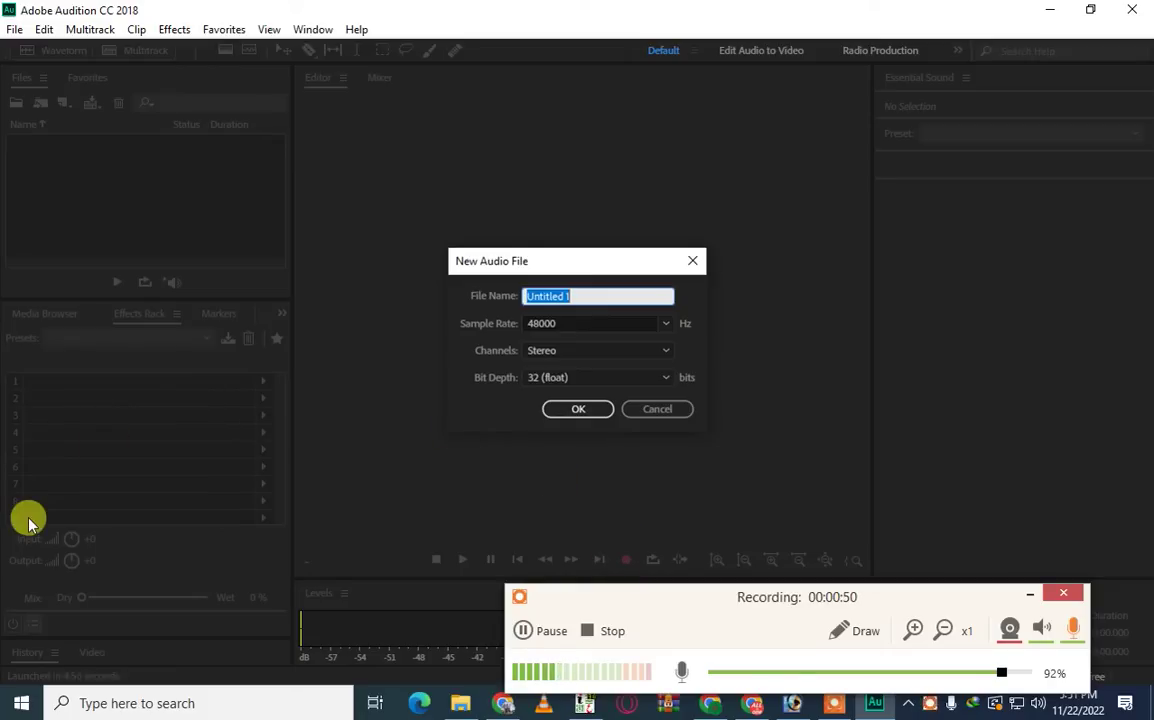
click(551, 409)
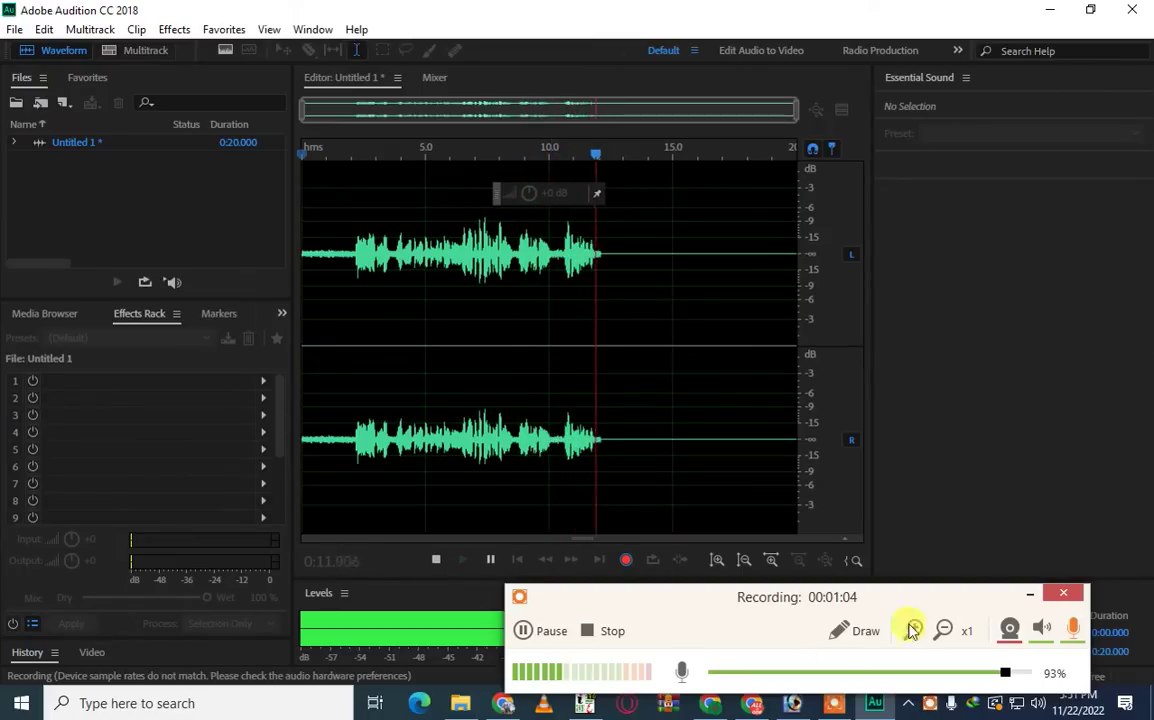
drag(803, 604, 902, 608)
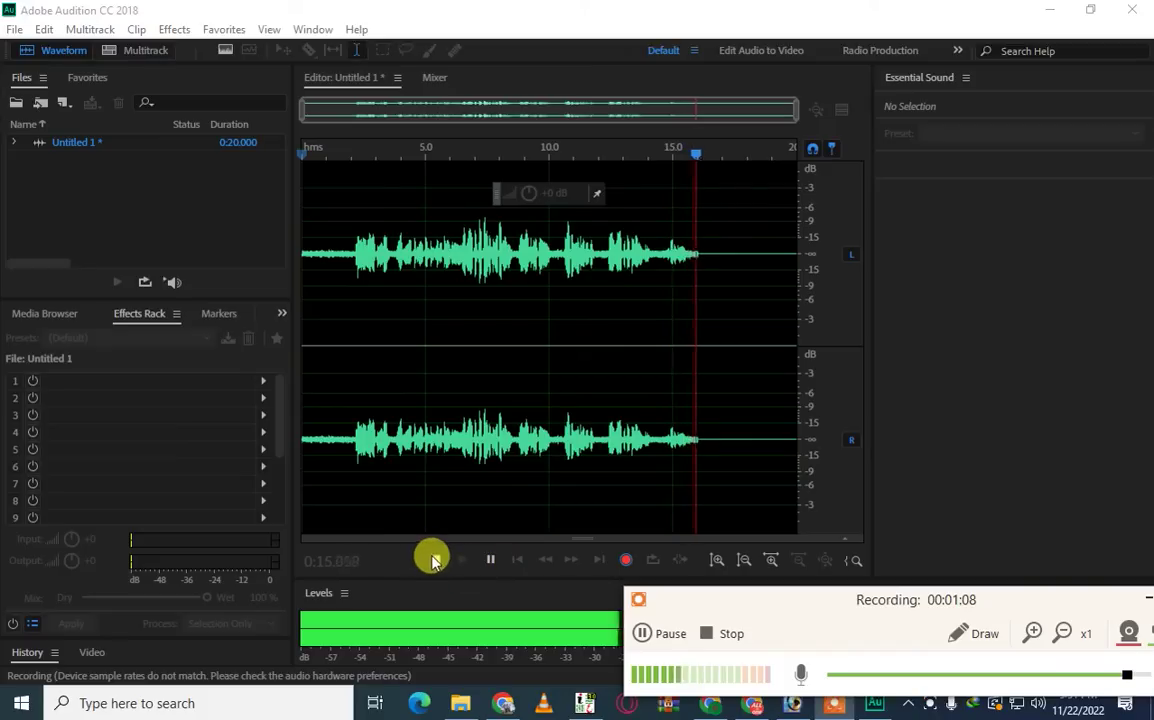
click(433, 560)
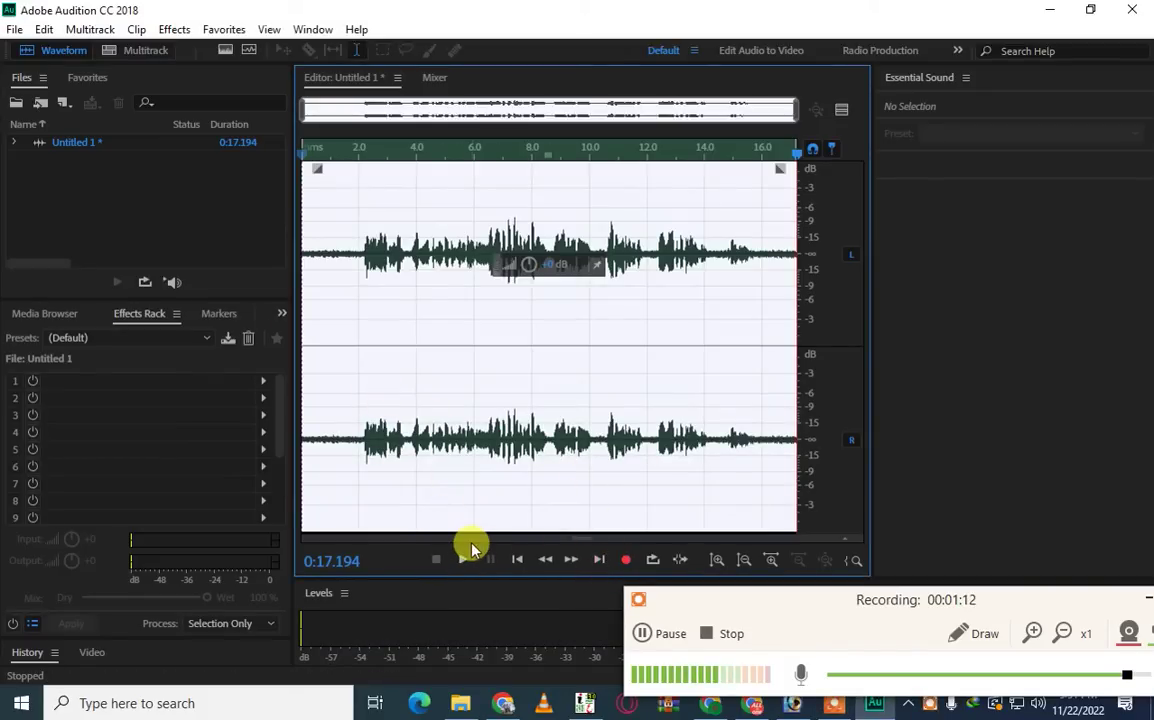
- Play back the recorded clip and skip the playhead to its end
click(462, 560)
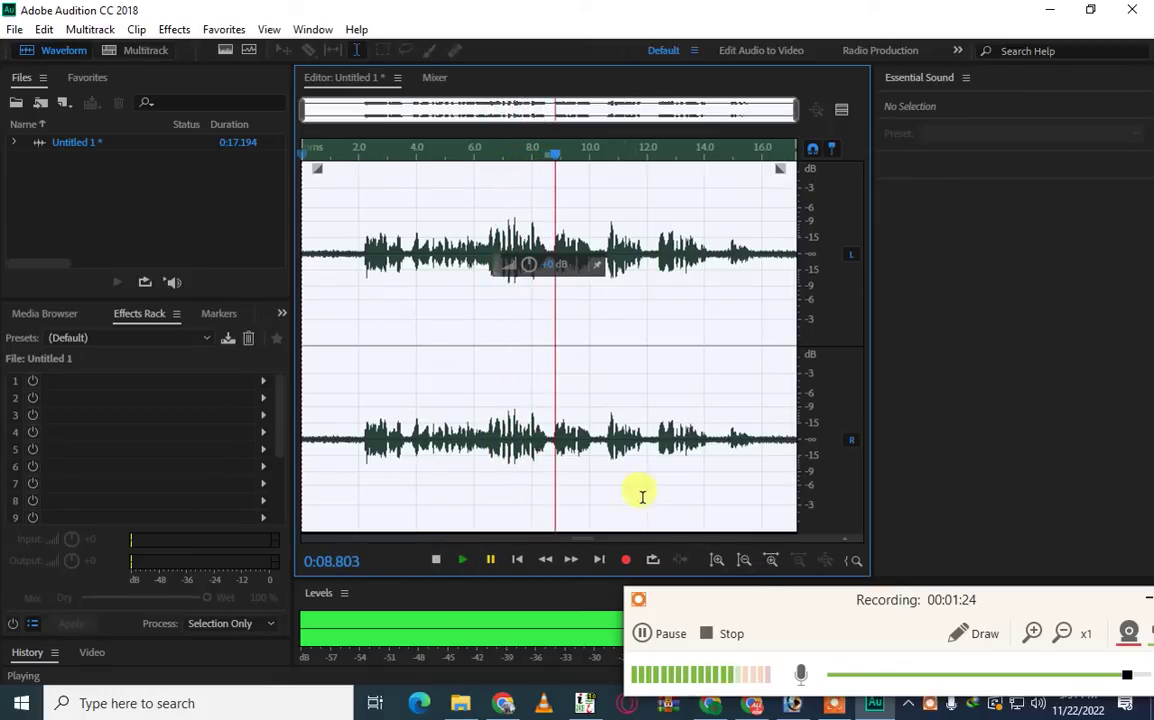
drag(553, 158, 850, 154)
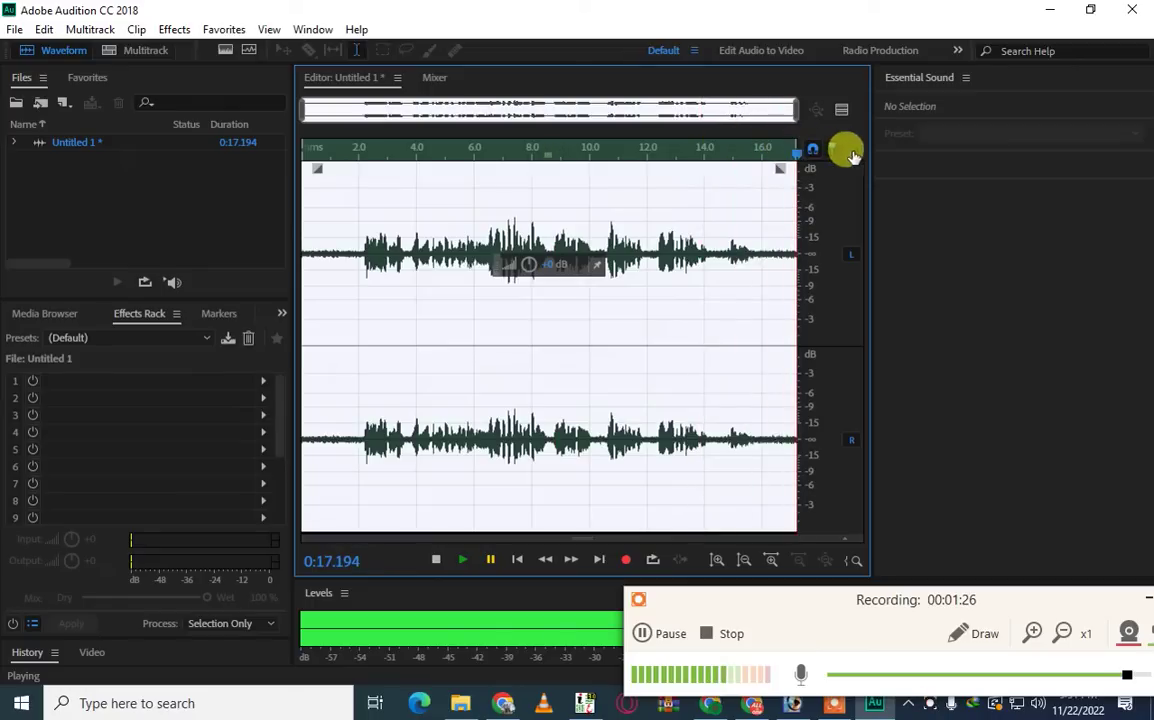
drag(866, 605, 789, 615)
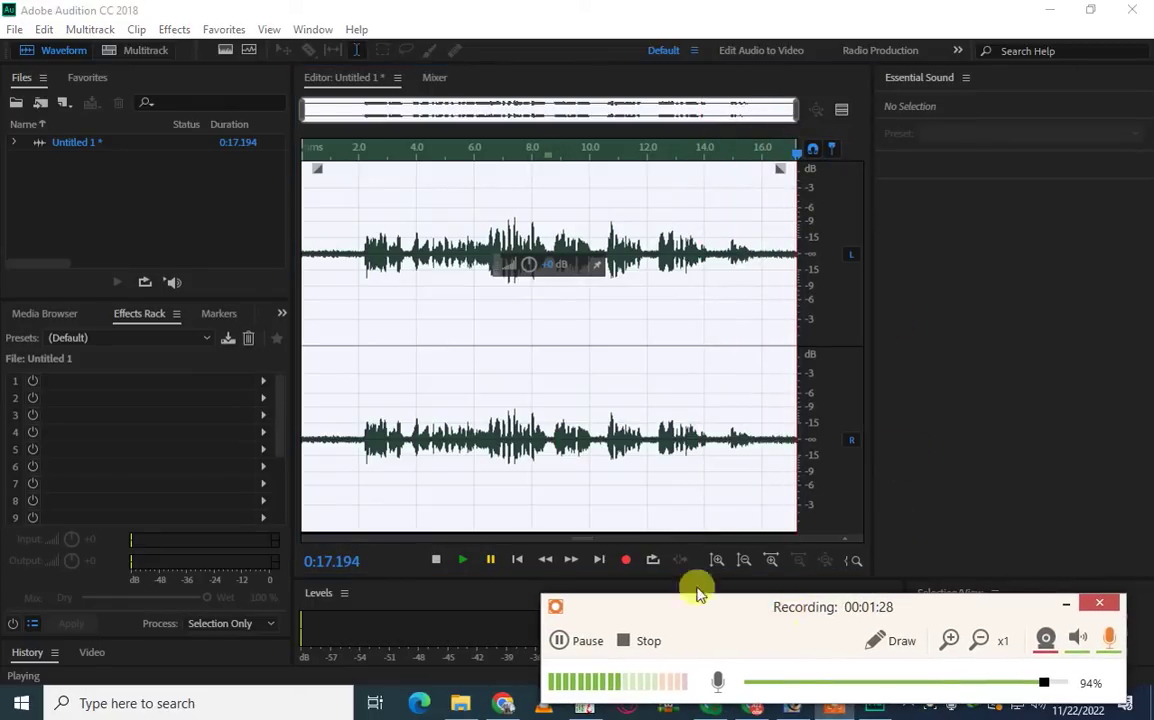
- Place the playhead near the end of the clip and resume recording
click(778, 148)
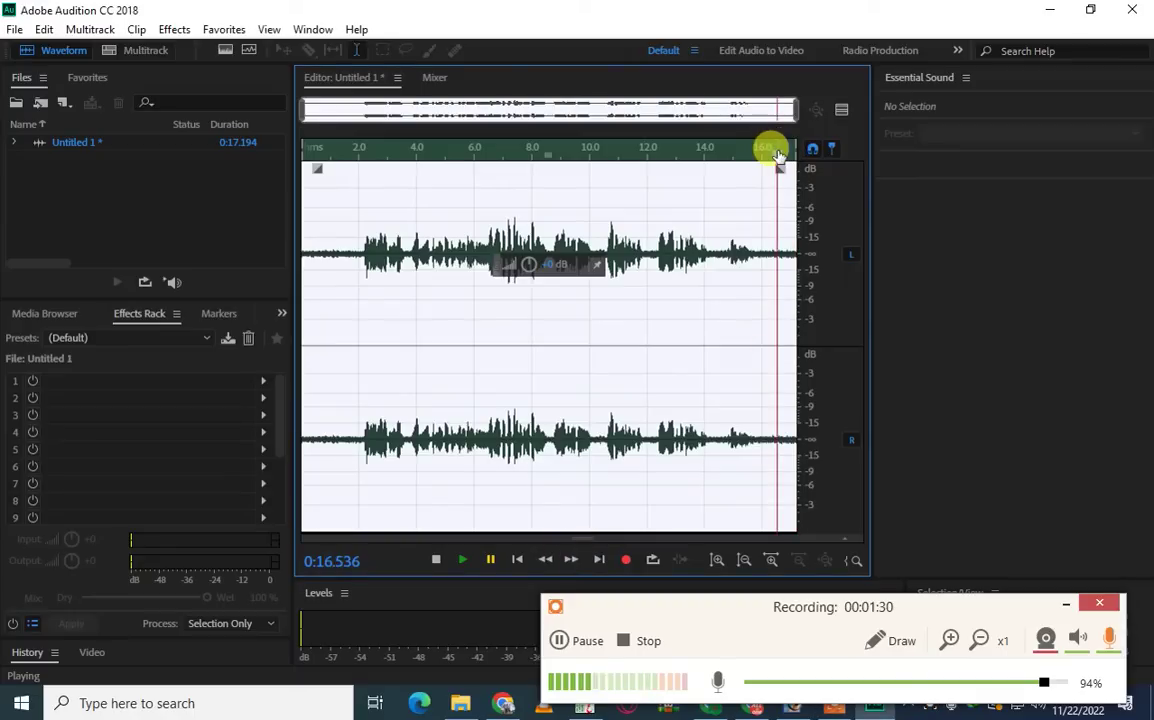
click(789, 150)
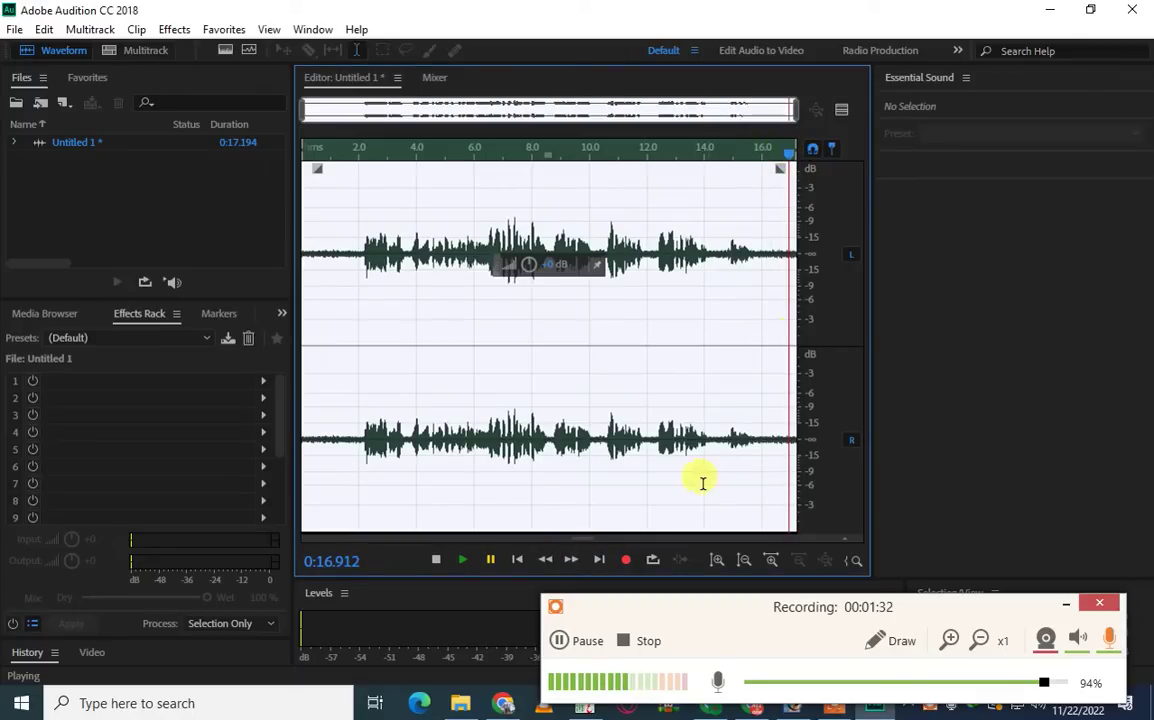
click(630, 561)
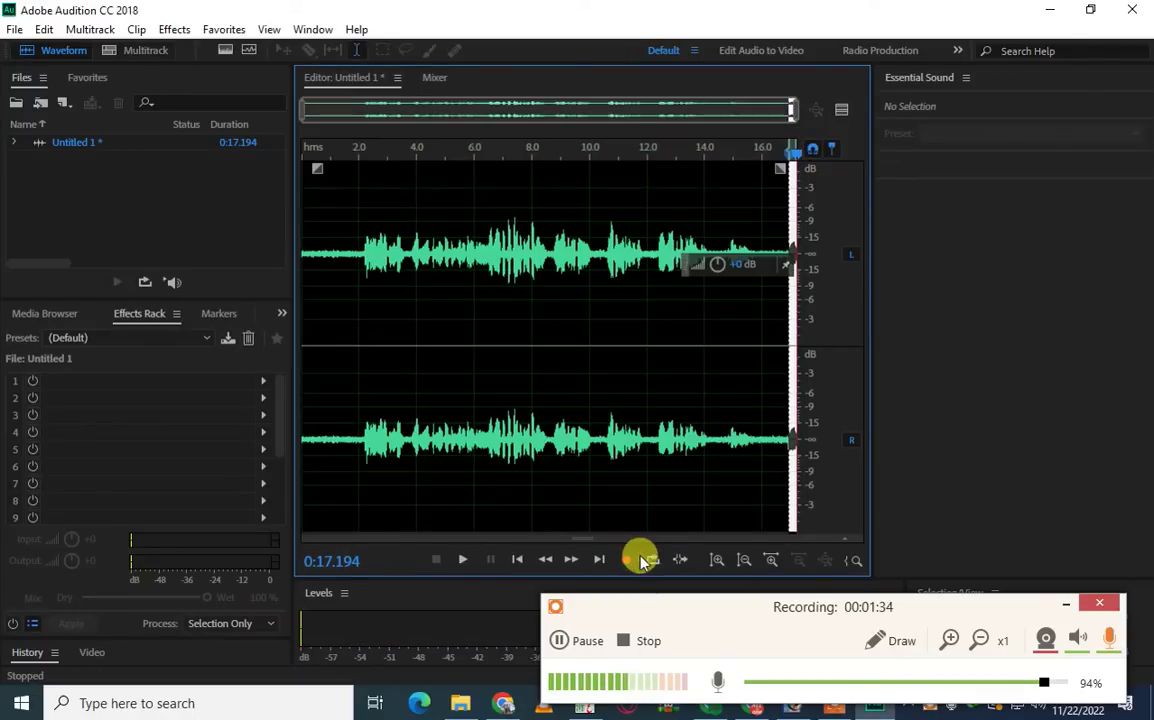
click(632, 561)
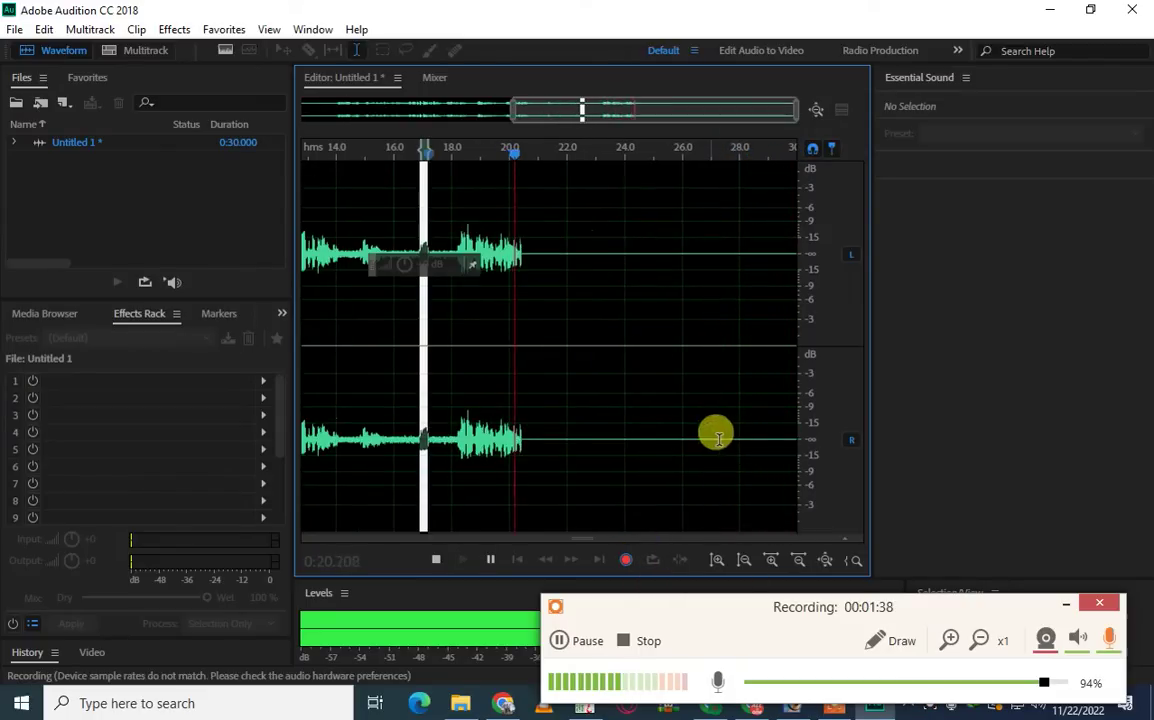
- Vary the screen recorder's microphone volume during the take, return it to 94%, and stop recording at about 50 seconds
drag(1043, 682, 932, 680)
scroll(932, 680, up, 3)
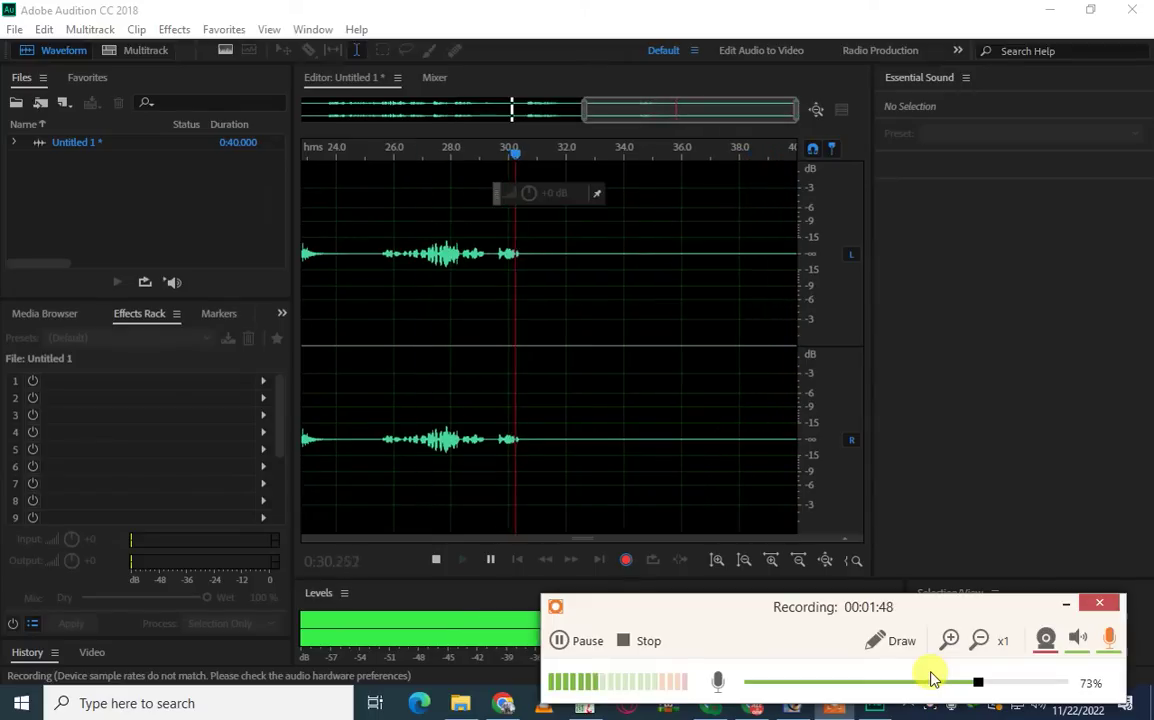
scroll(930, 680, up, 3)
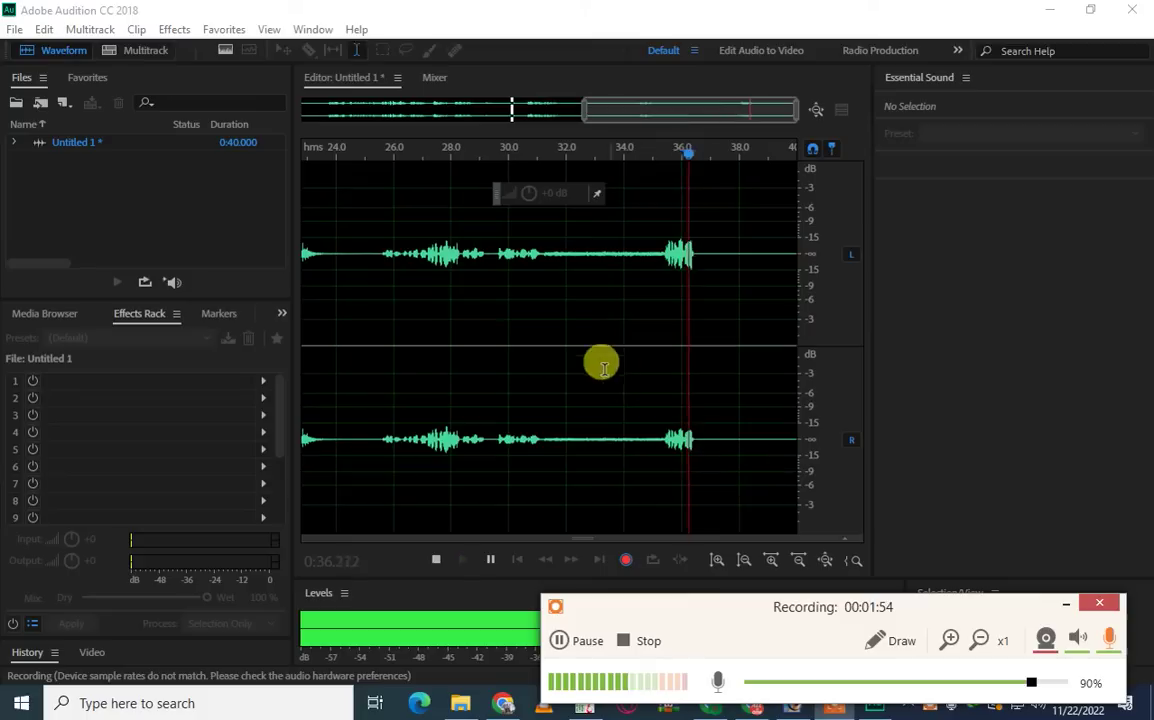
scroll(978, 685, down, 2)
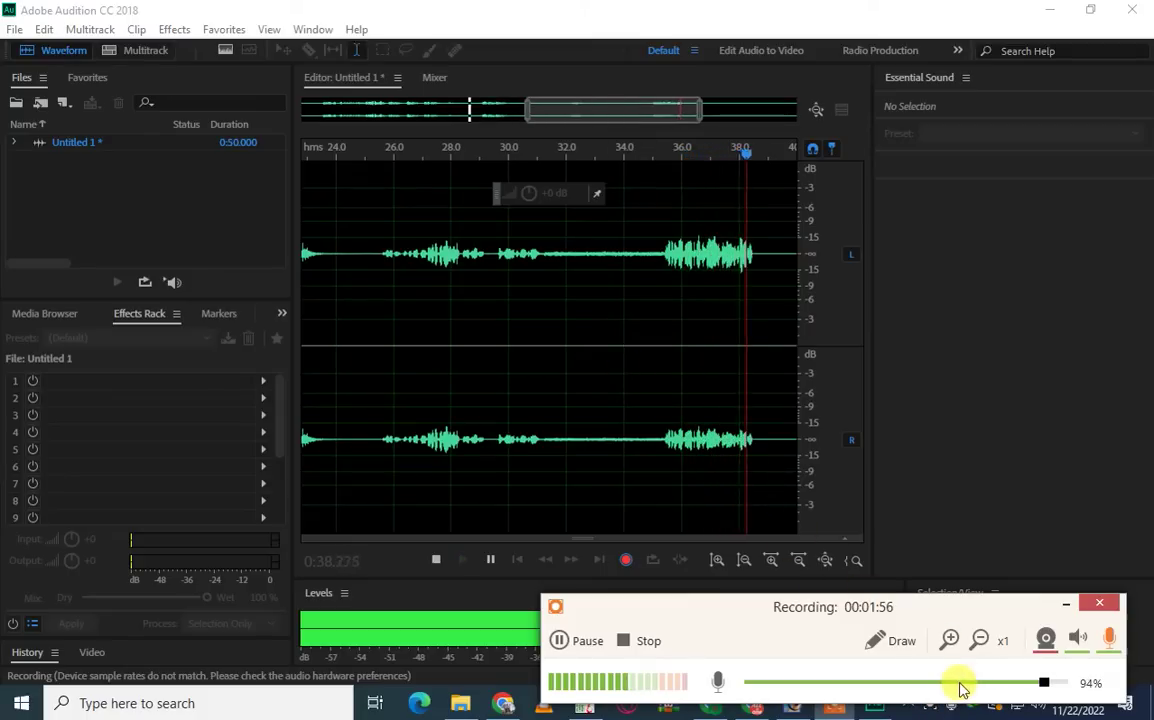
click(958, 688)
scroll(927, 688, up, 2)
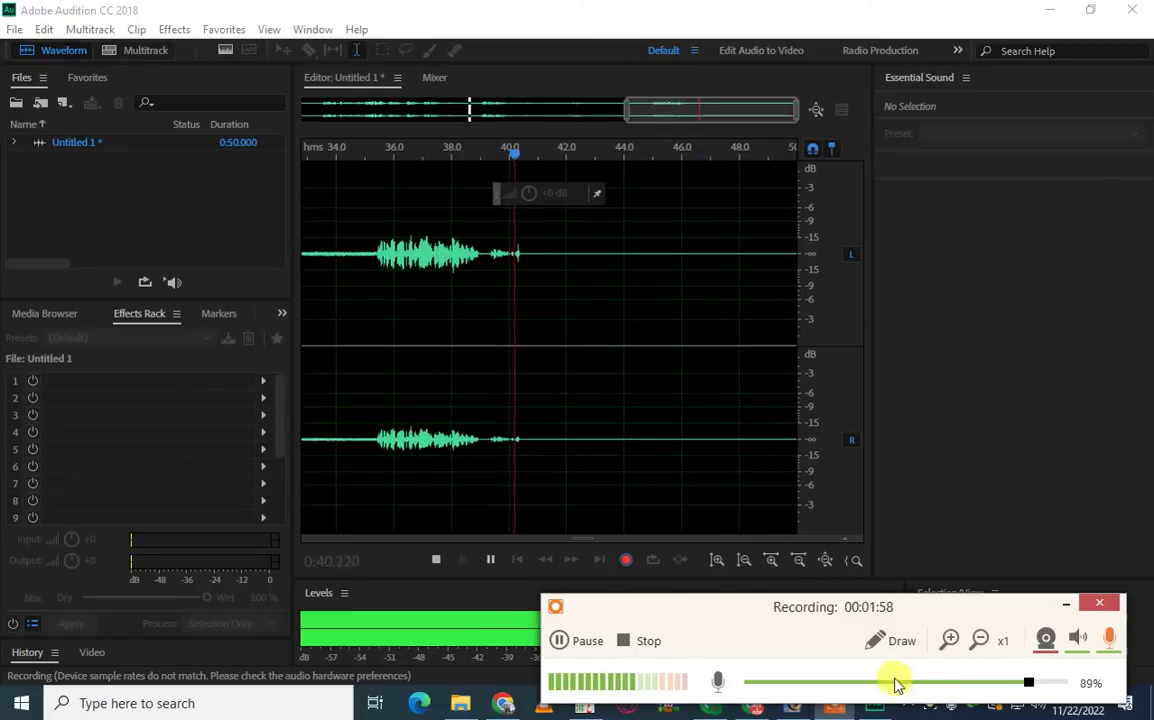
scroll(932, 685, up, 1)
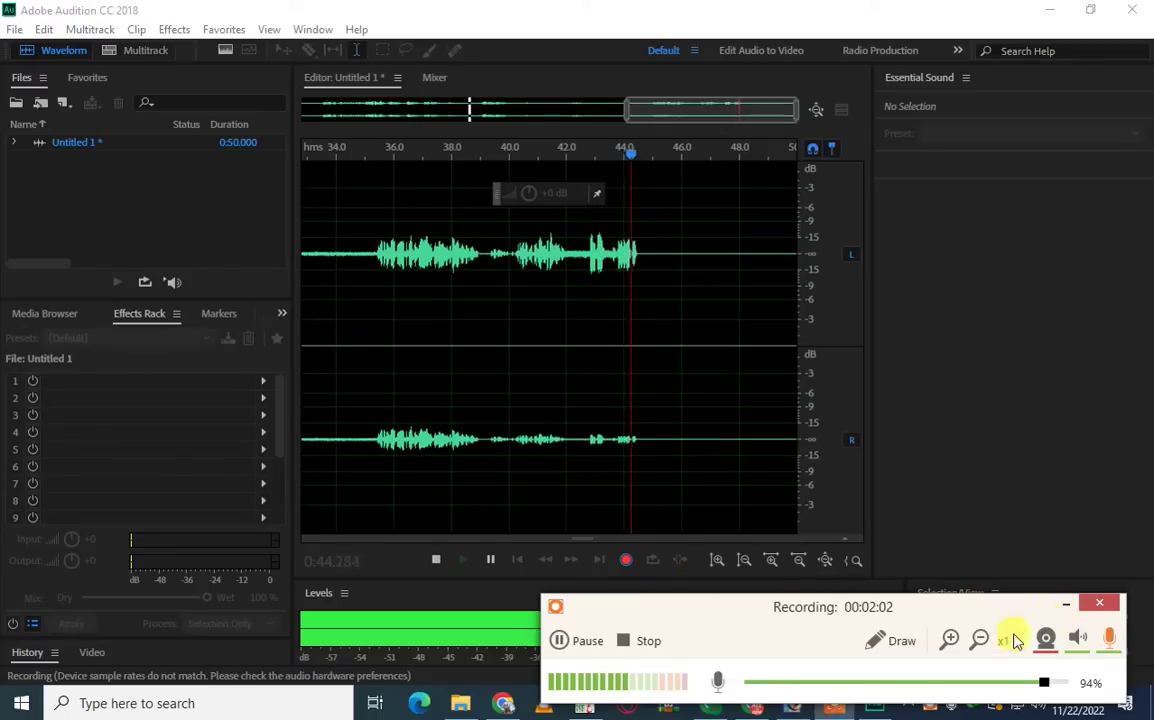
click(435, 561)
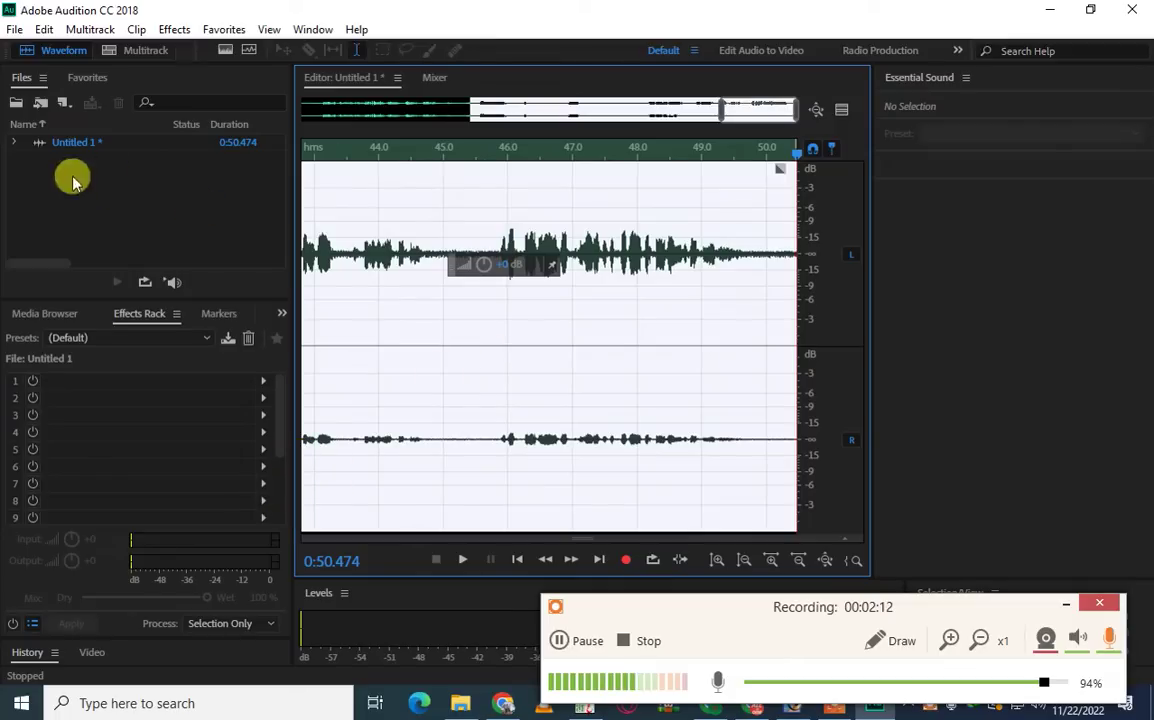
- Load the (Last Applied Rack) preset in the Effects Rack
click(136, 338)
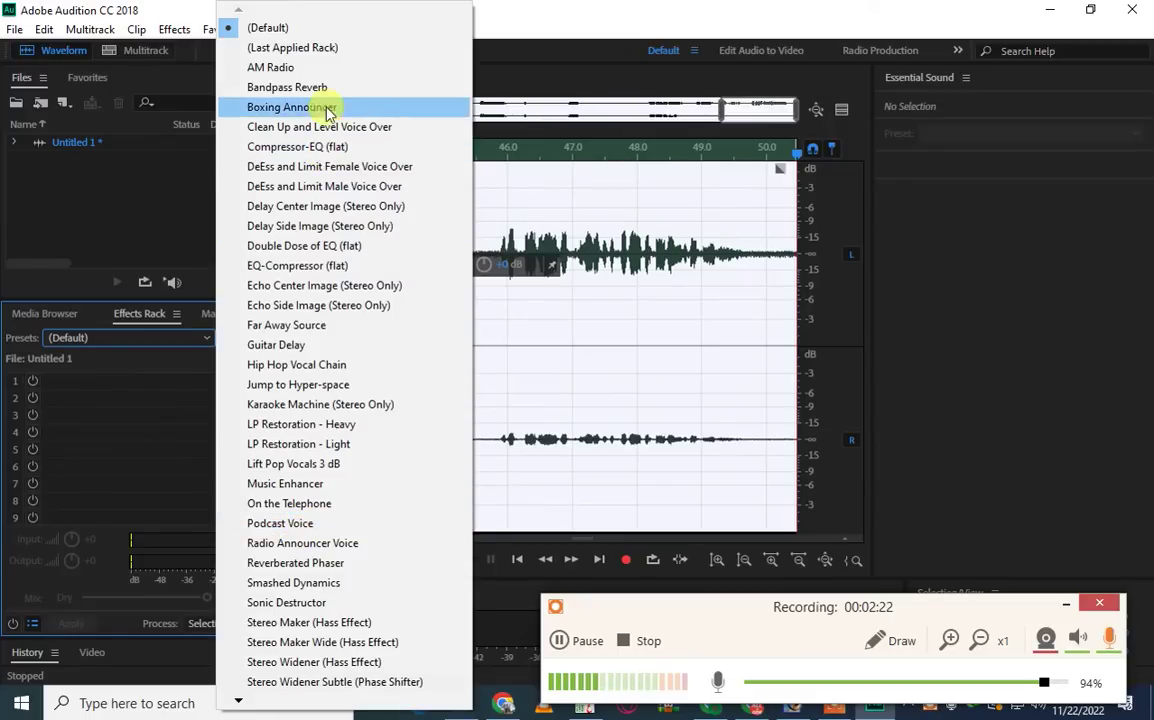
click(322, 48)
click(748, 416)
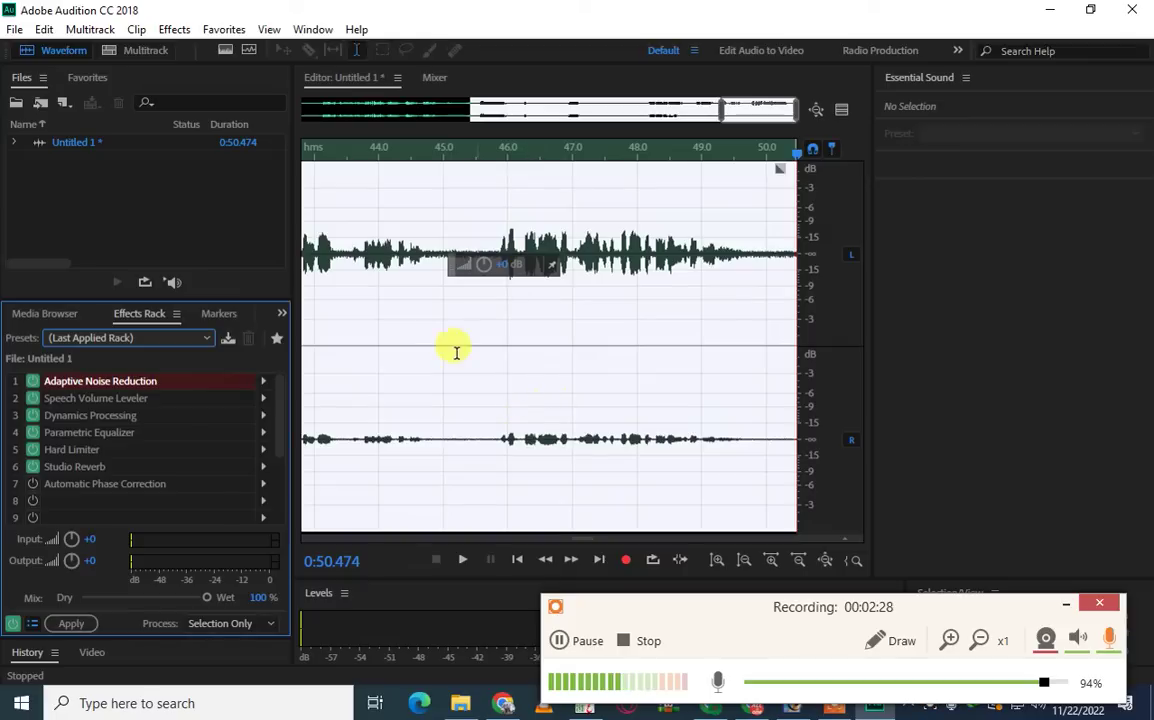
- Preview the first few seconds of the recording with the effects rack applied
click(452, 348)
drag(444, 157, 240, 173)
key(space)
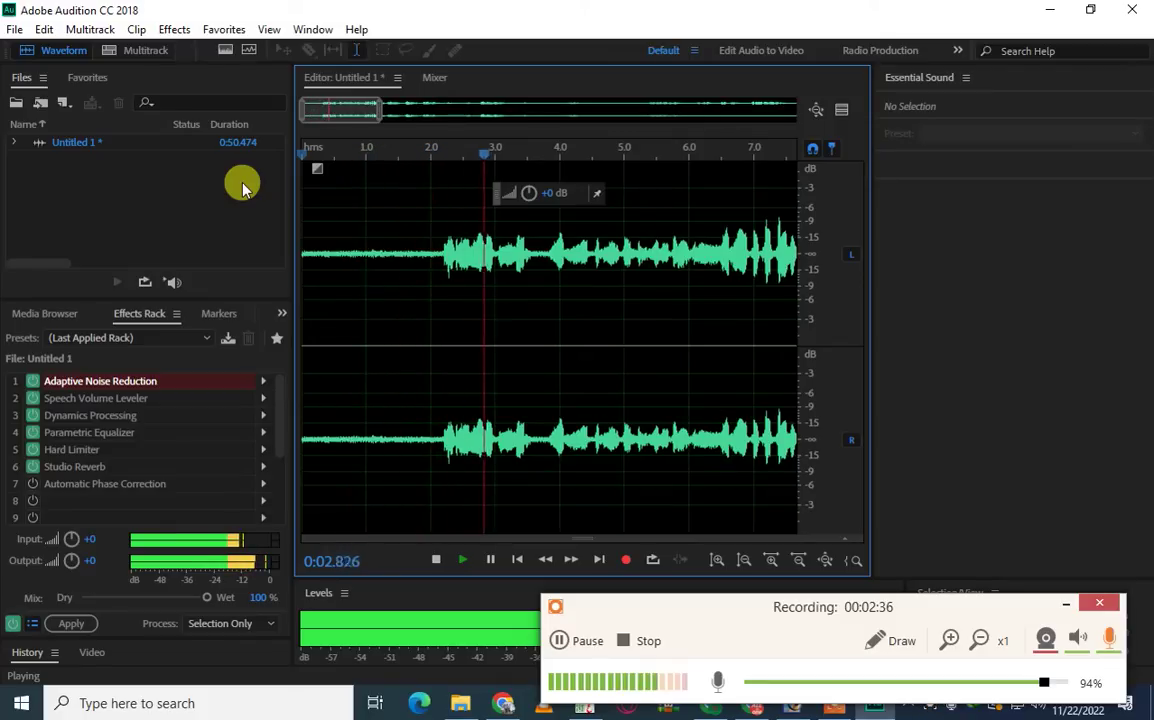
key(space)
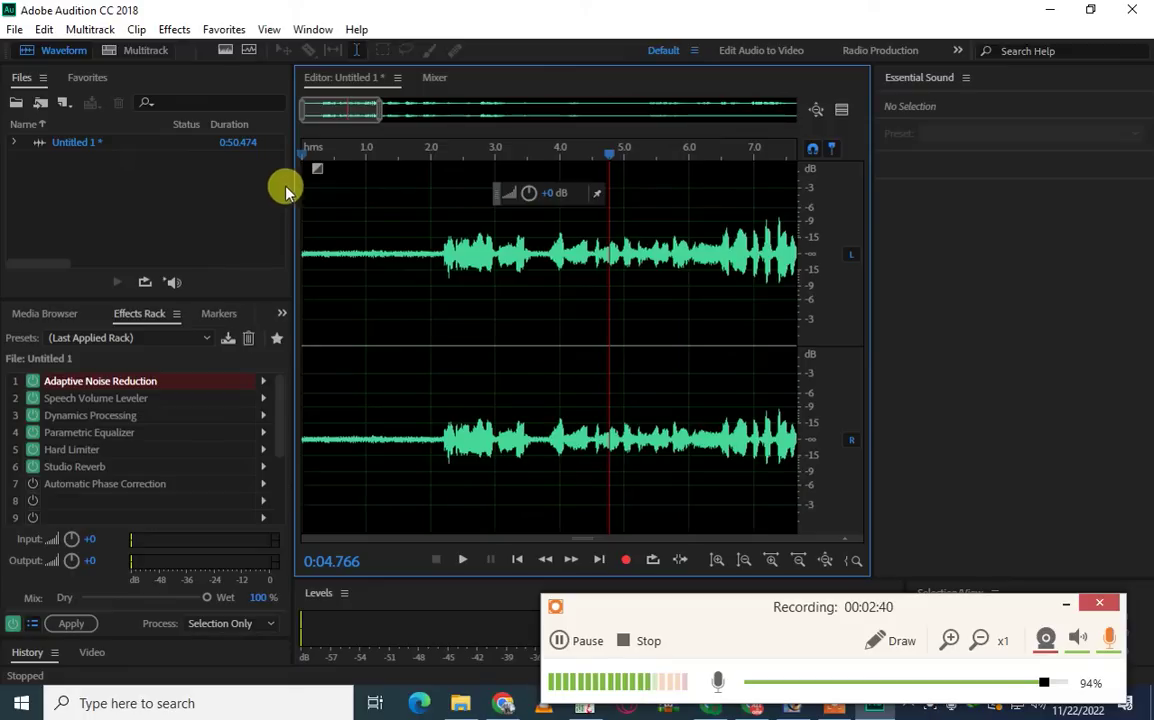
- Delete the silent section of about 2.15 seconds at the start of the recording
click(440, 252)
drag(440, 252, 289, 250)
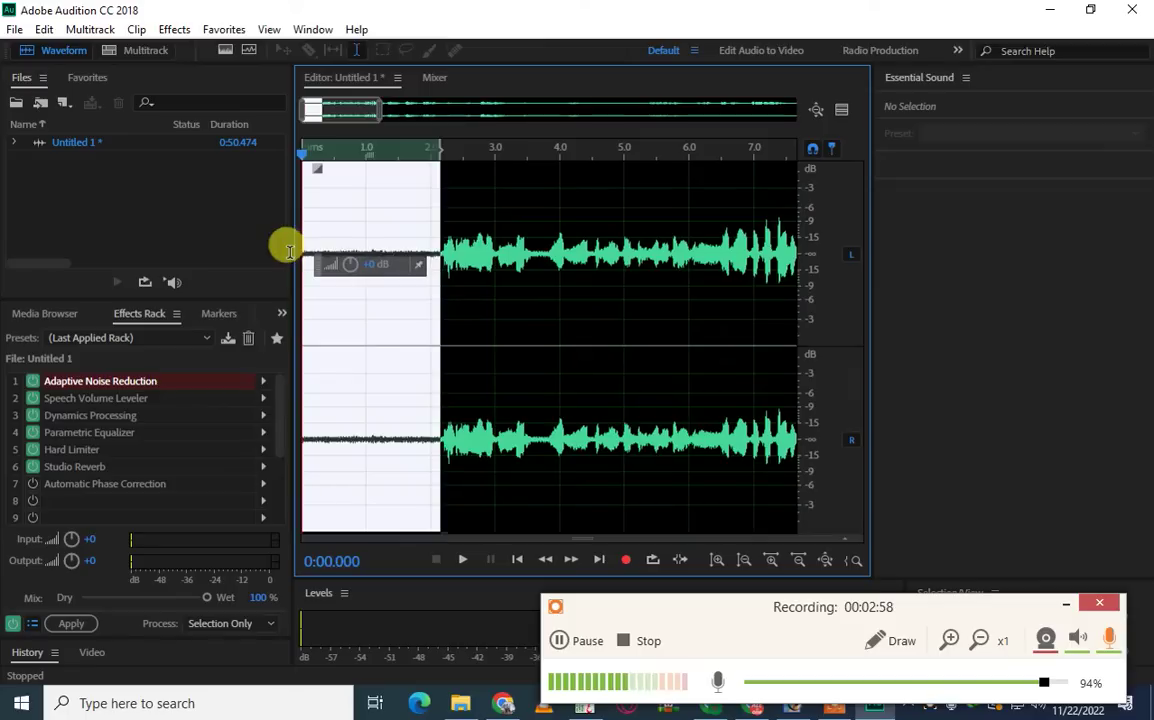
right_click(376, 227)
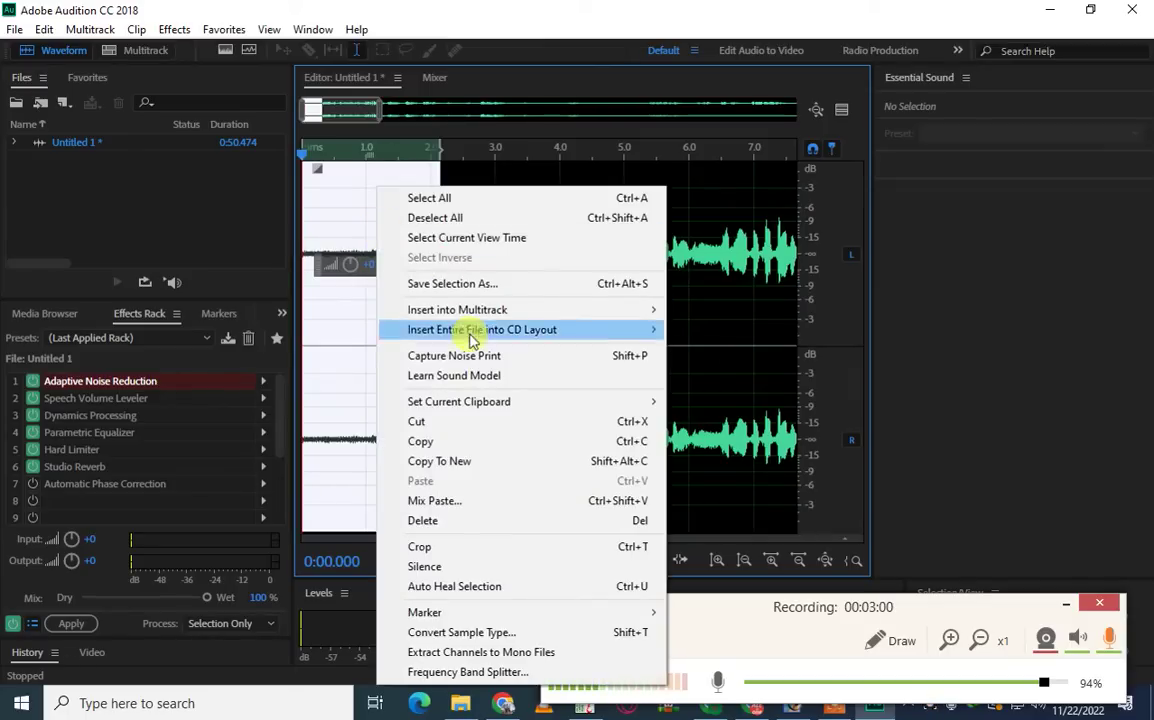
click(443, 521)
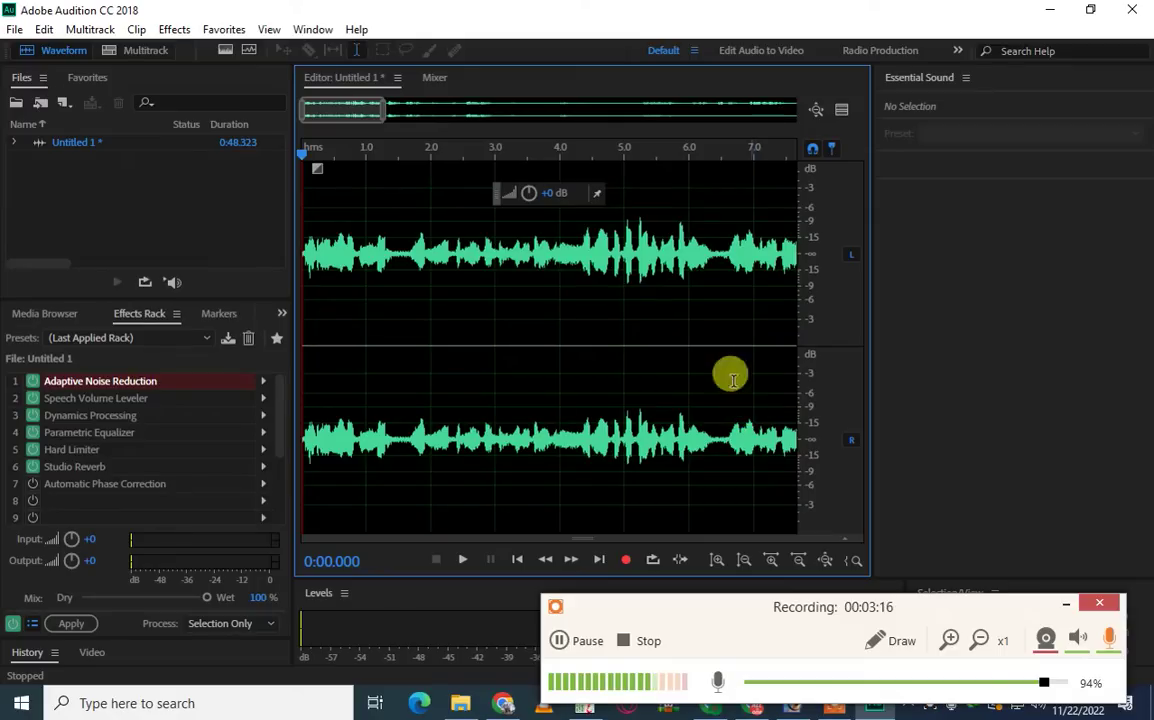
- Listen from about 1.4 seconds and delete the section between about 1.6 and 3.5 seconds
click(393, 153)
key(space)
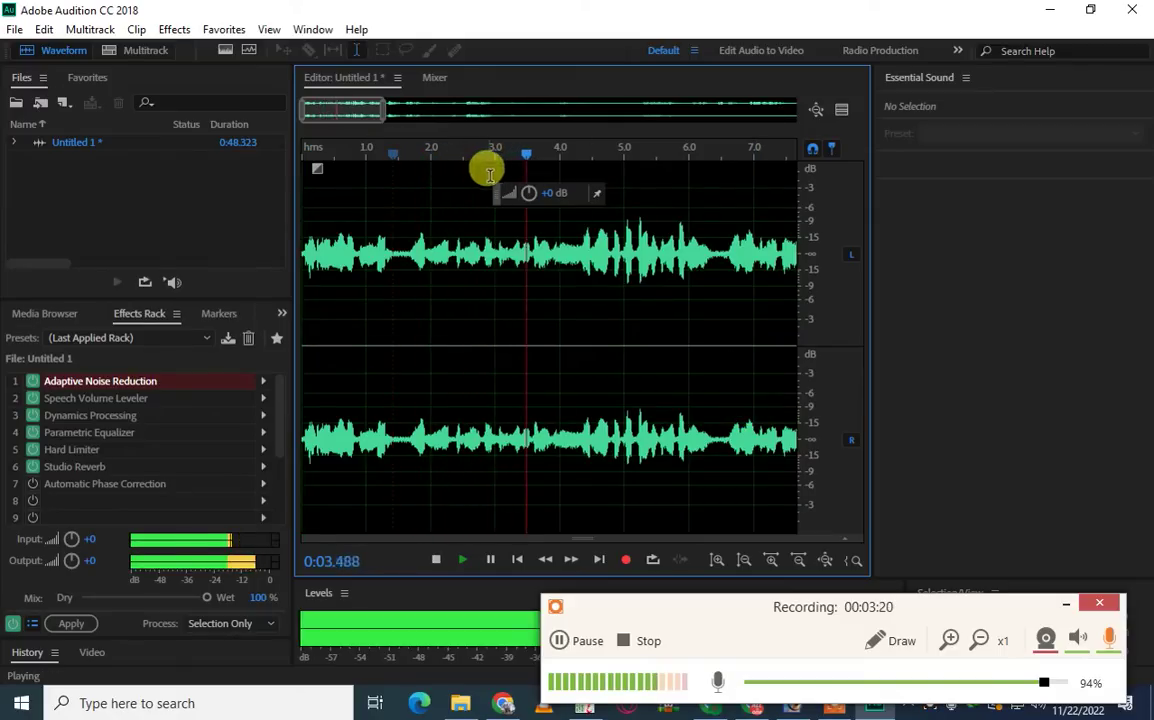
key(space)
drag(529, 245, 403, 243)
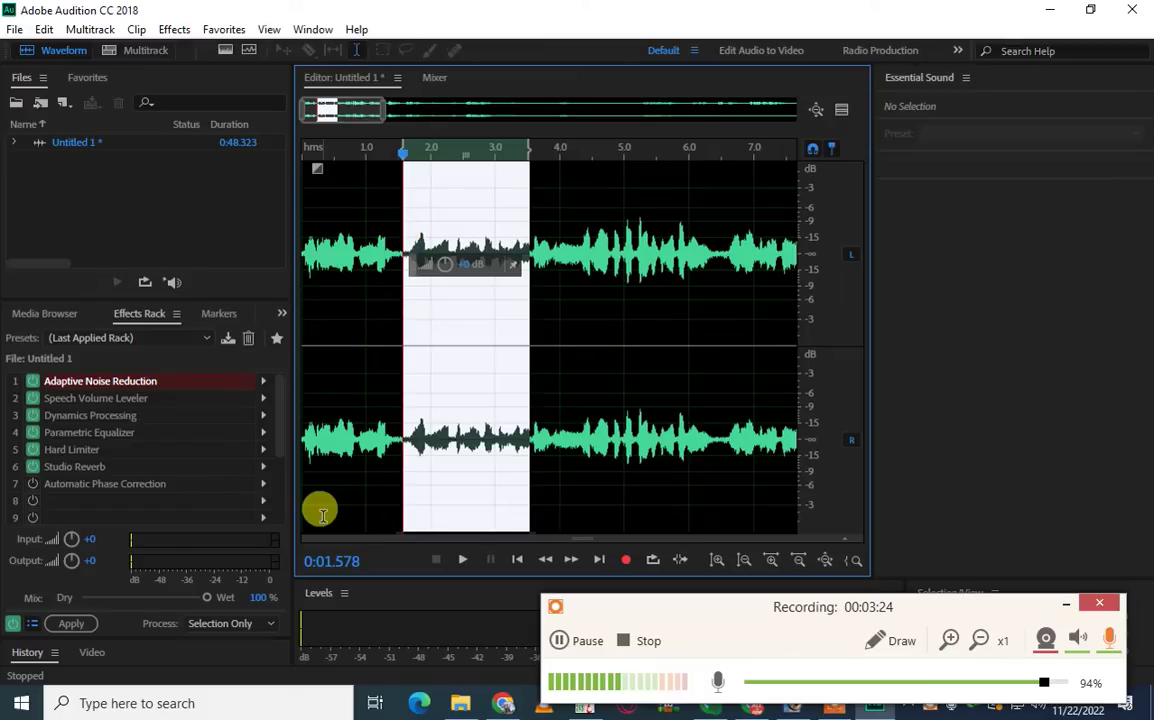
key(Delete)
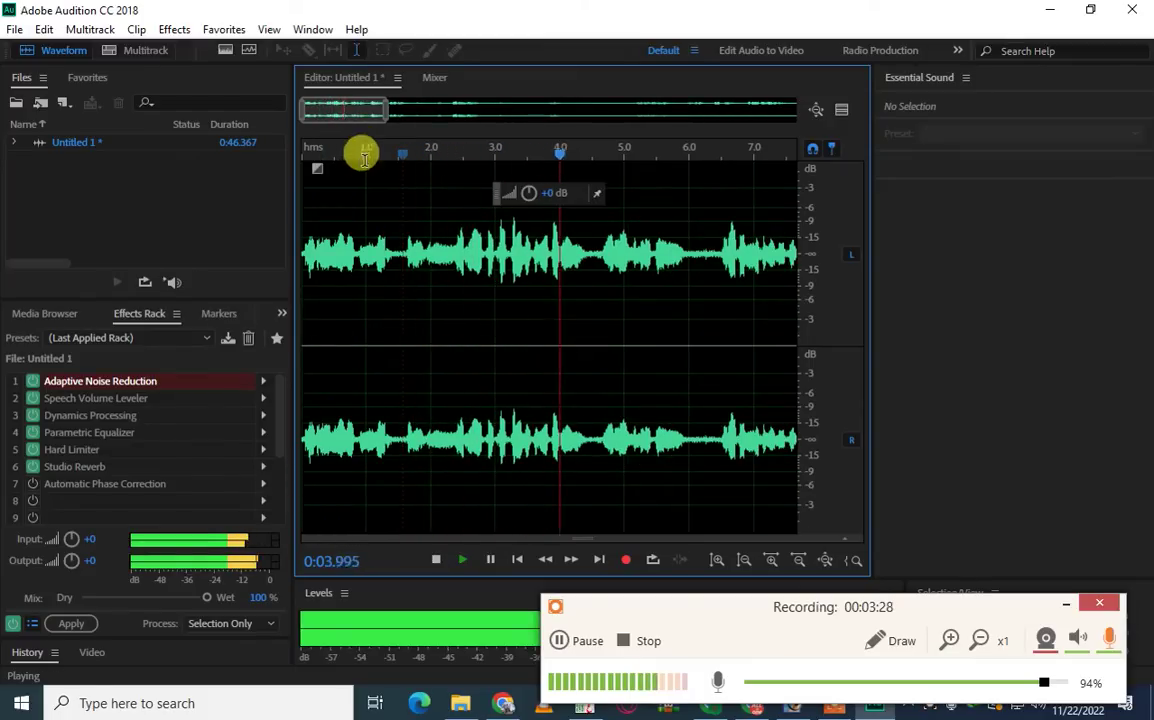
- Raise the gain of the whole recording and preview the quiet passage from about 21.7 seconds
drag(374, 100, 562, 116)
click(428, 155)
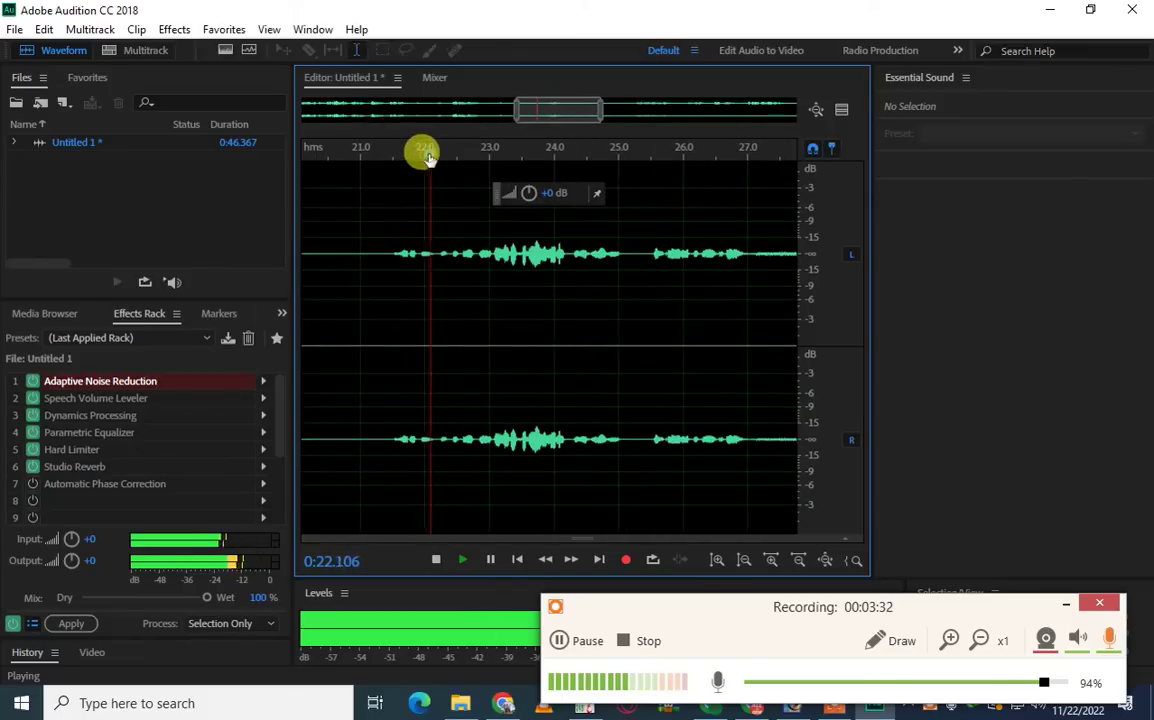
drag(529, 193, 543, 188)
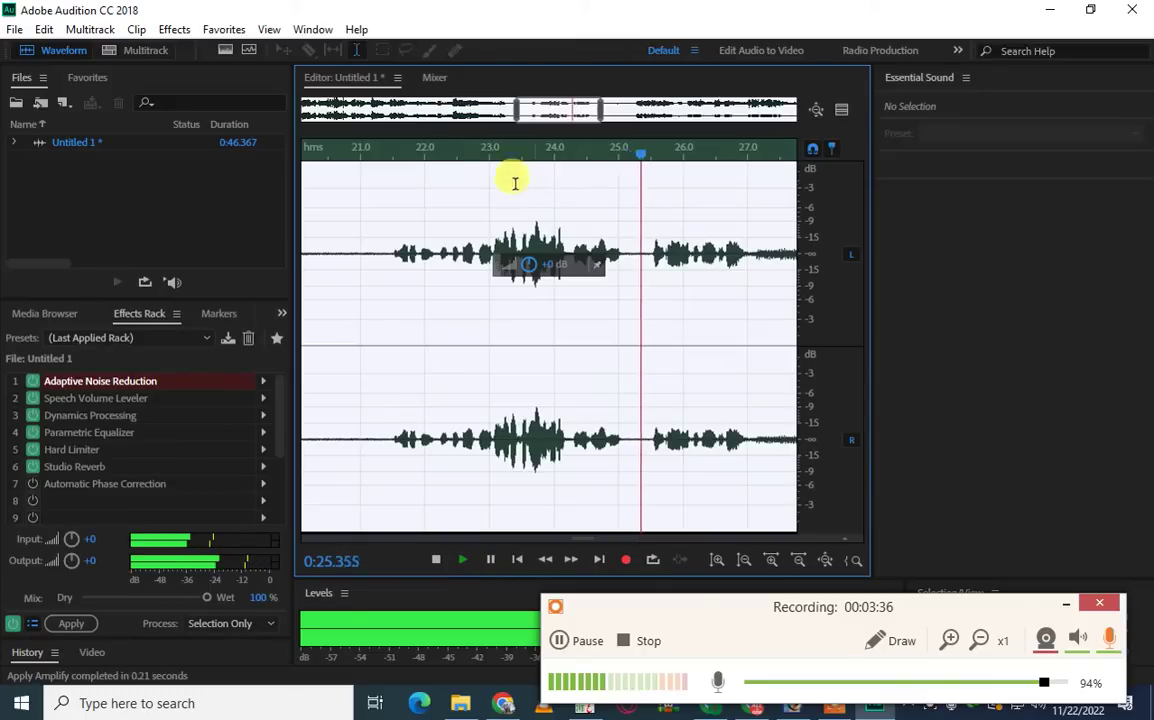
click(400, 159)
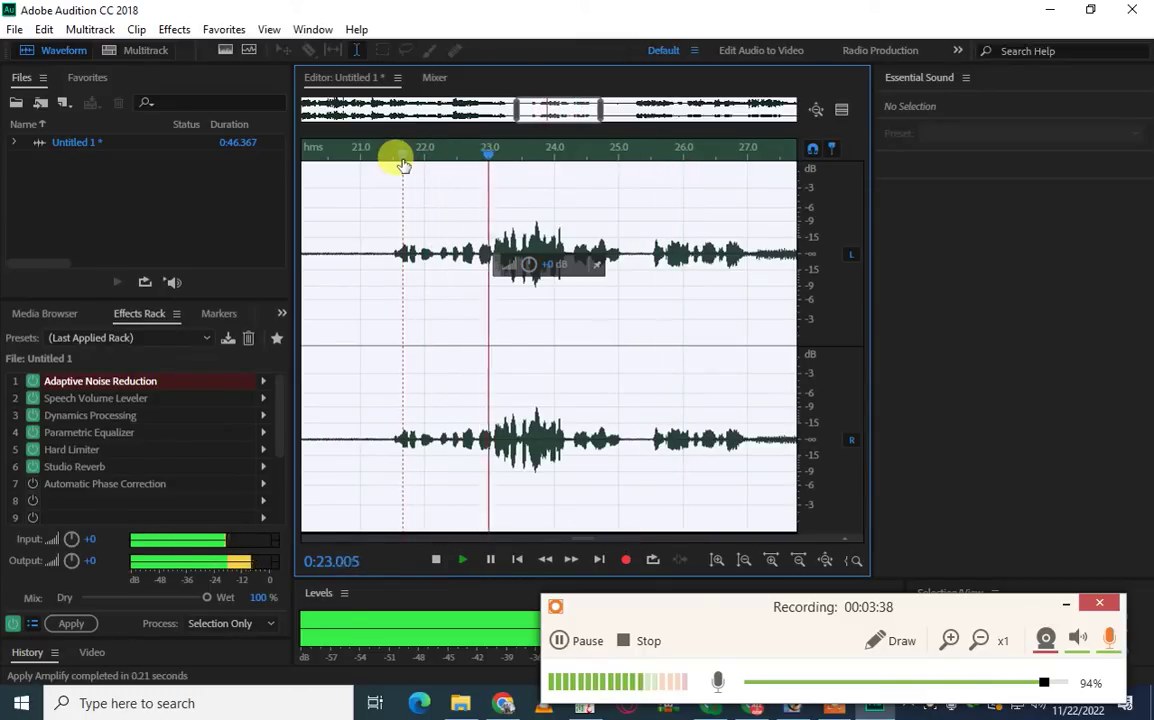
key(space)
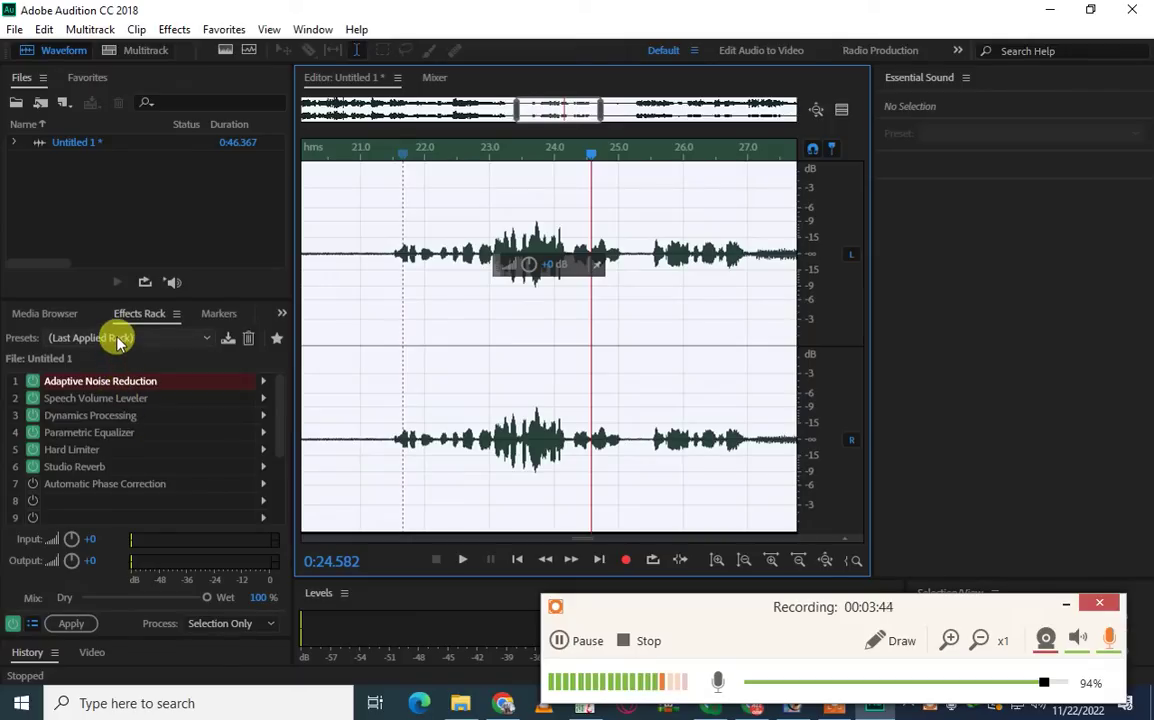
- Switch off all the active effects in the effects rack
click(32, 381)
click(32, 415)
click(32, 432)
click(32, 449)
click(32, 466)
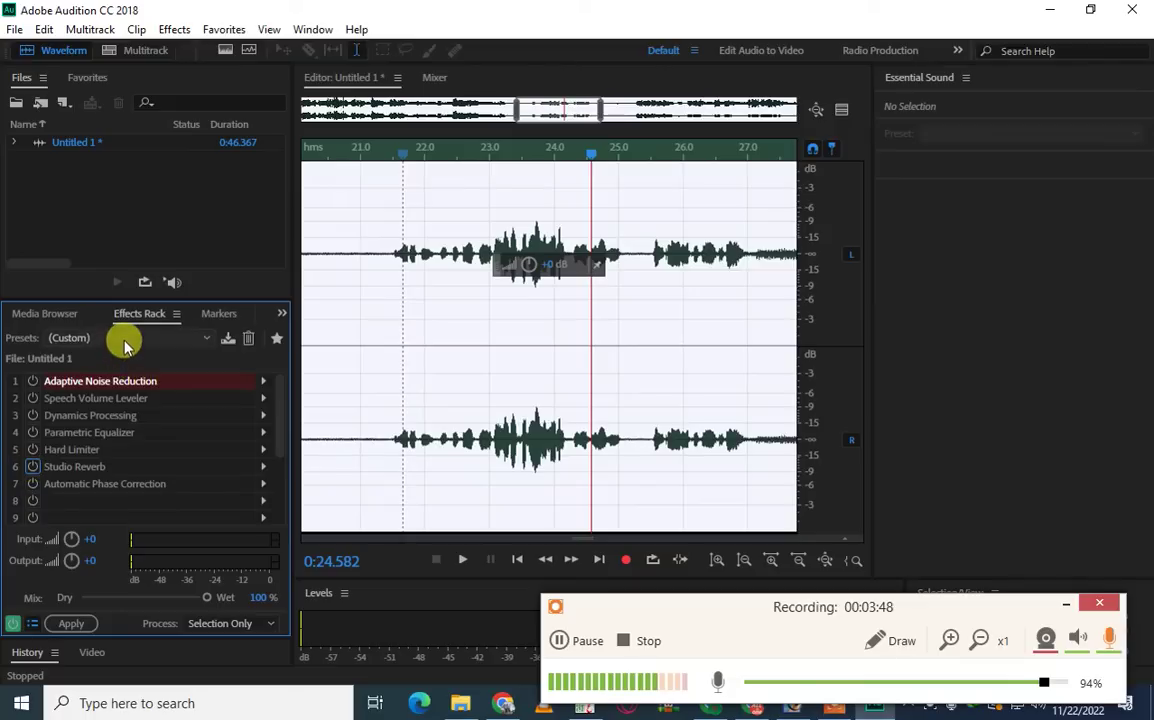
- Load the Podcast Voice preset in the effects rack and preview the recording from about 21.4 seconds
click(125, 340)
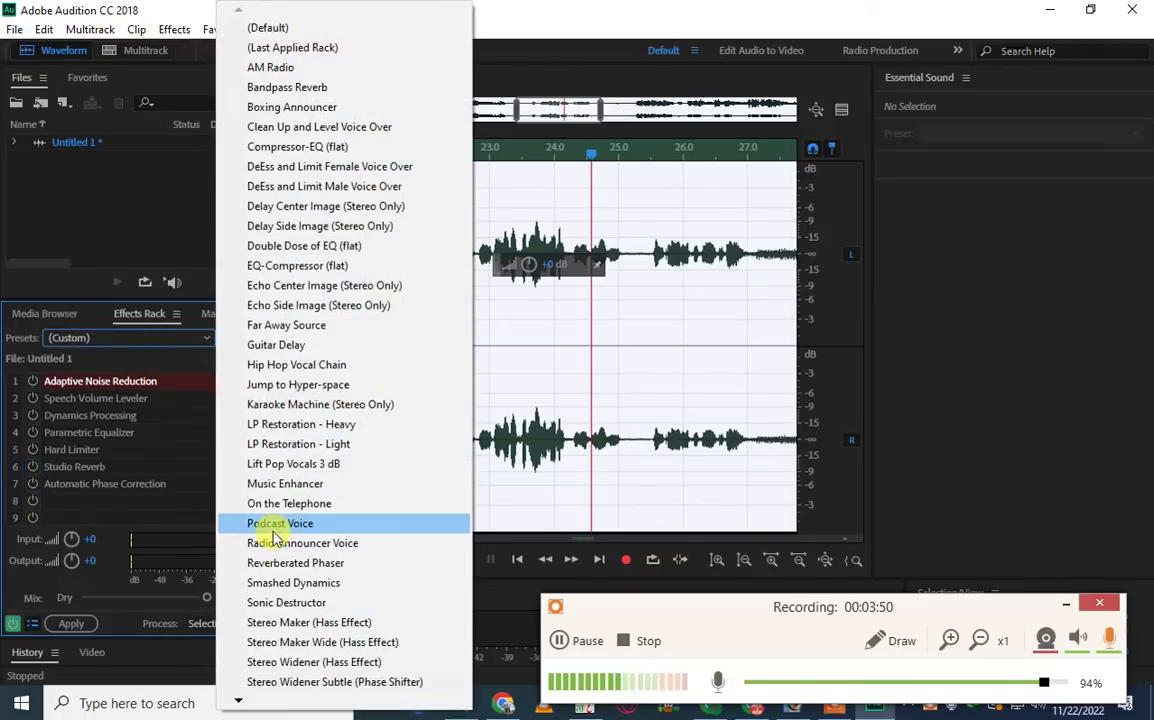
click(309, 524)
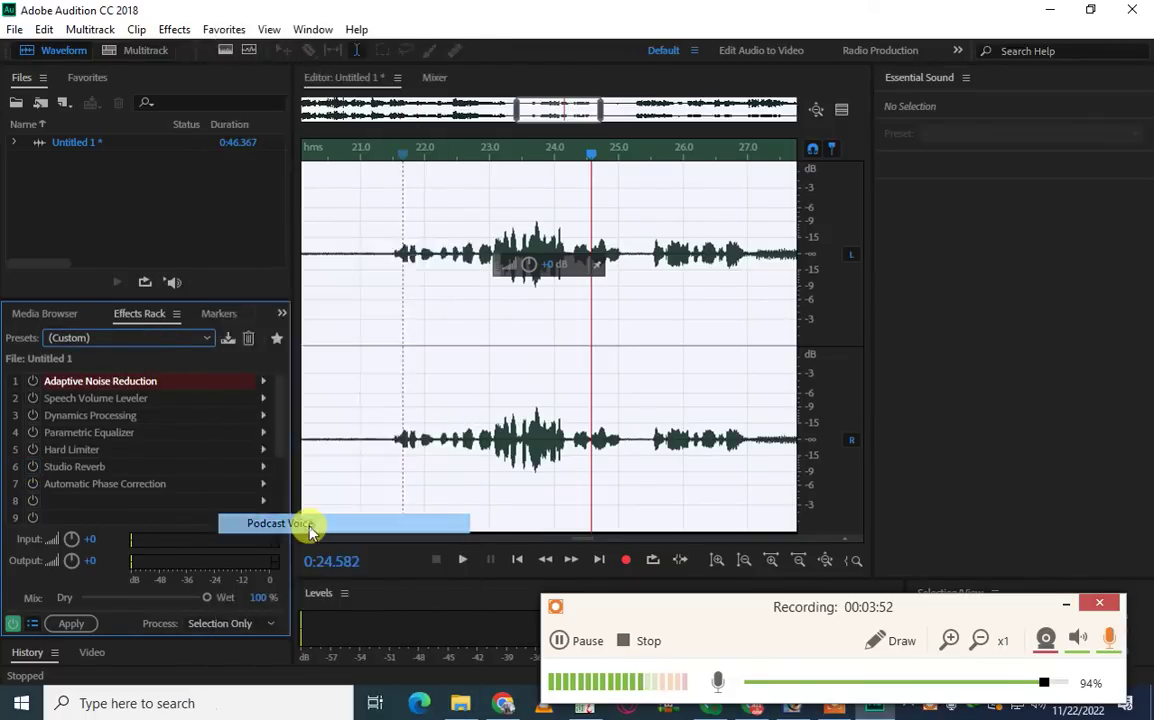
click(743, 414)
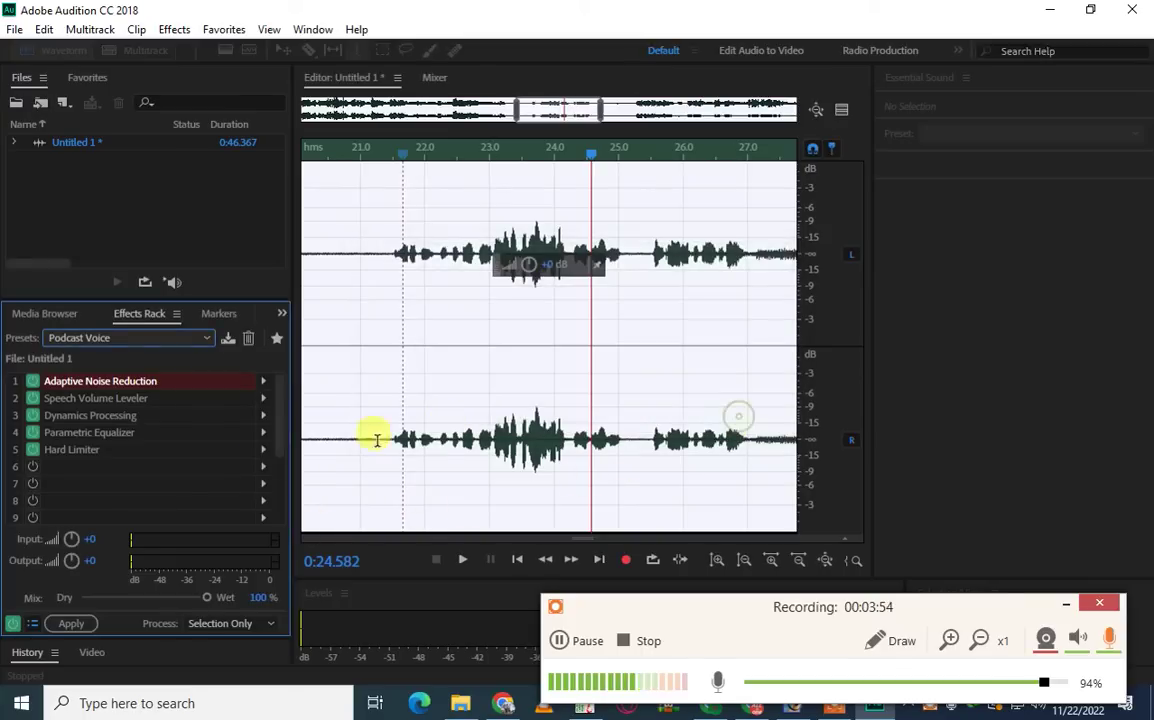
click(388, 162)
click(457, 562)
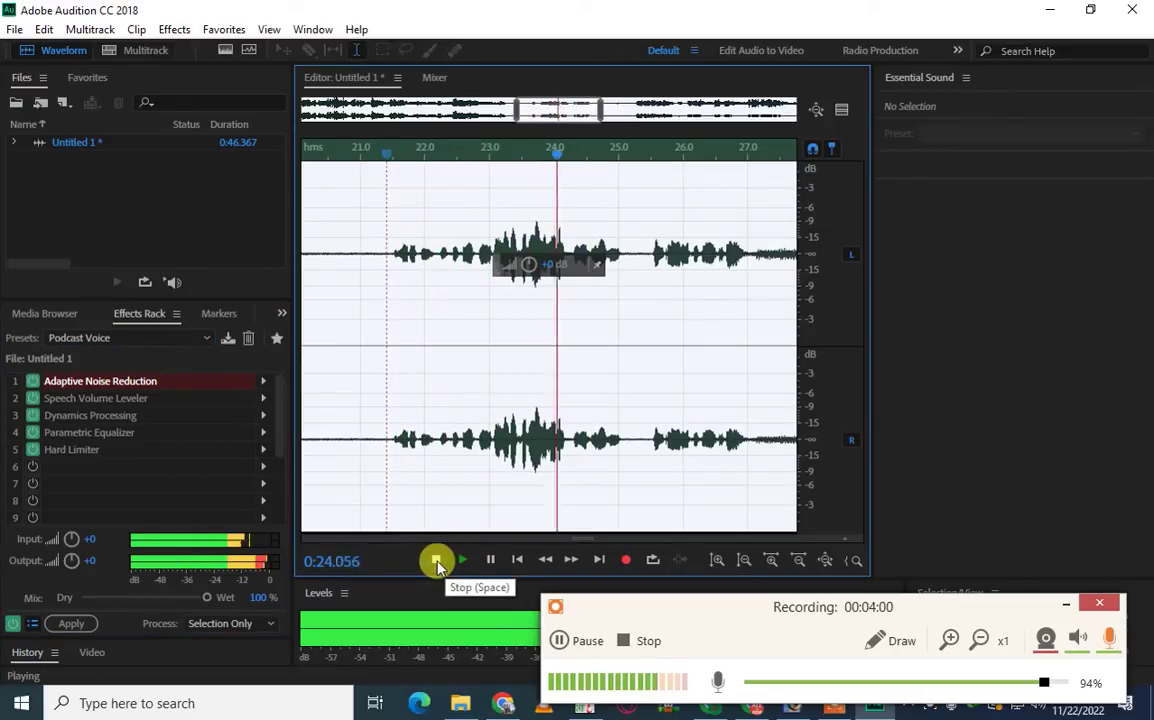
click(437, 560)
- Add a Studio Reverb effect in rack slot 6 and load its Great Hall preset
click(262, 467)
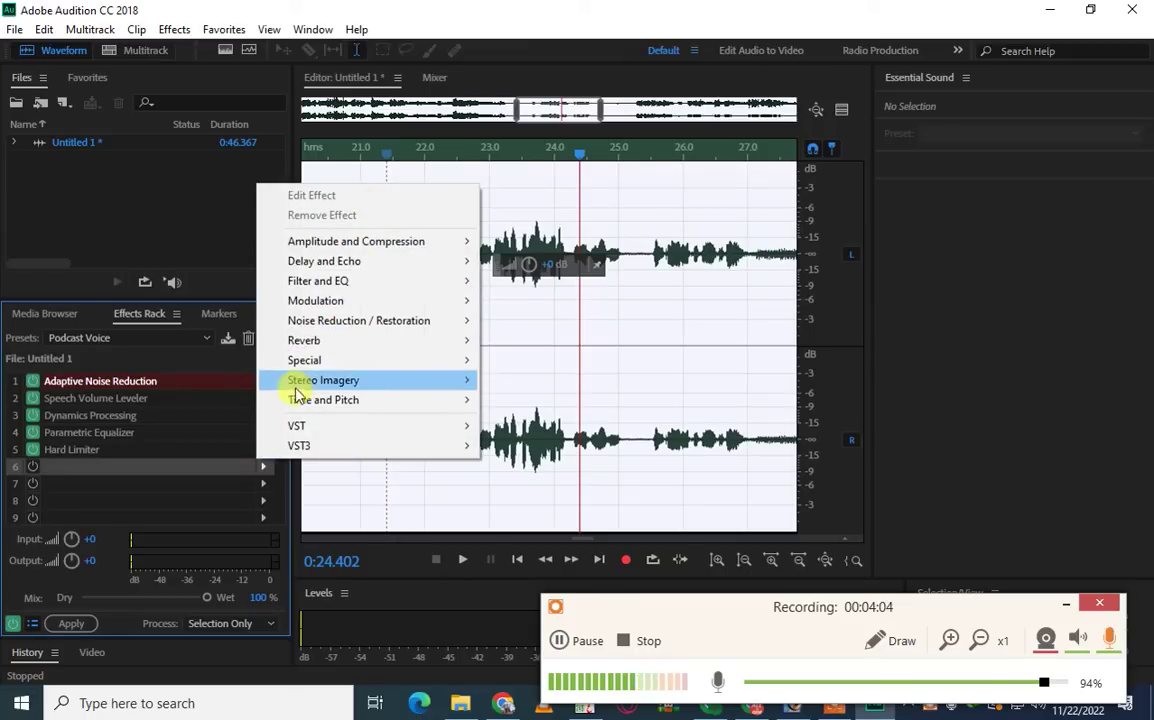
mouse_move(470, 342)
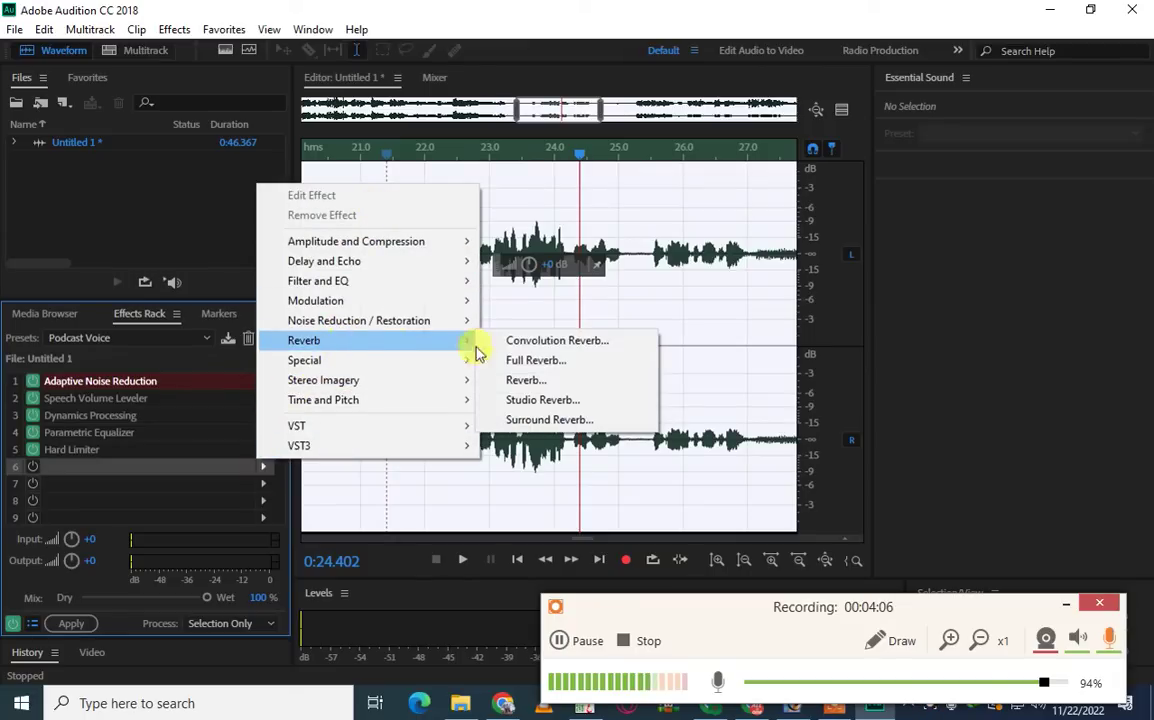
click(543, 400)
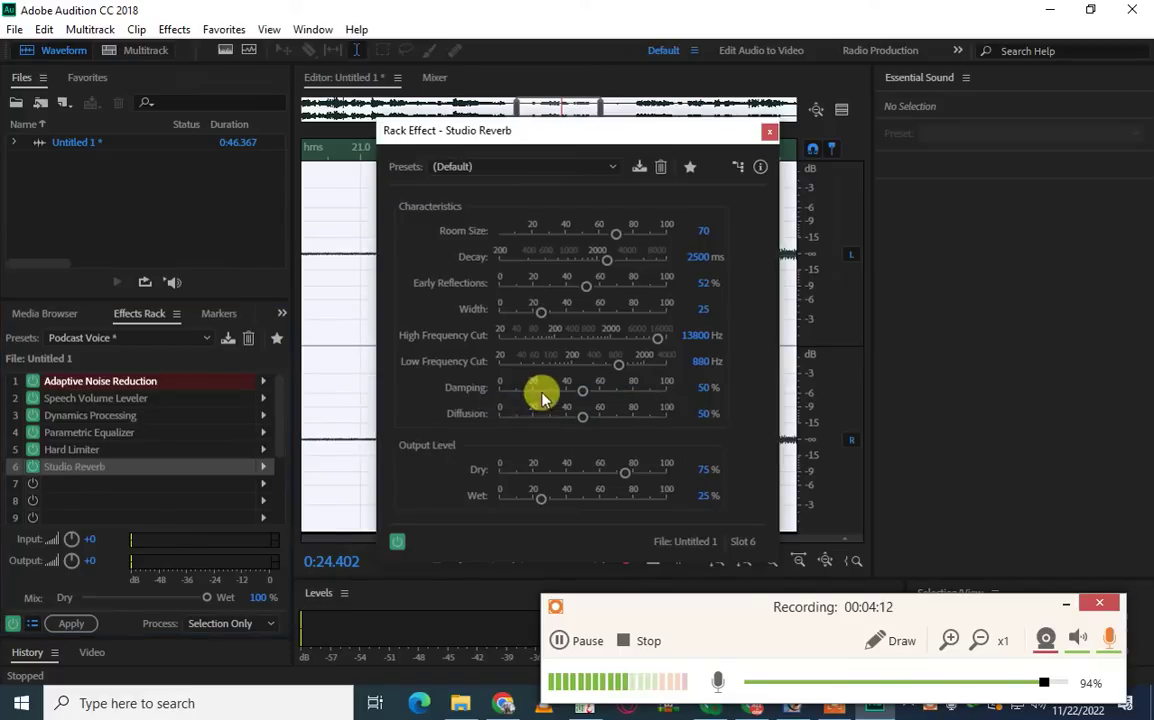
click(554, 167)
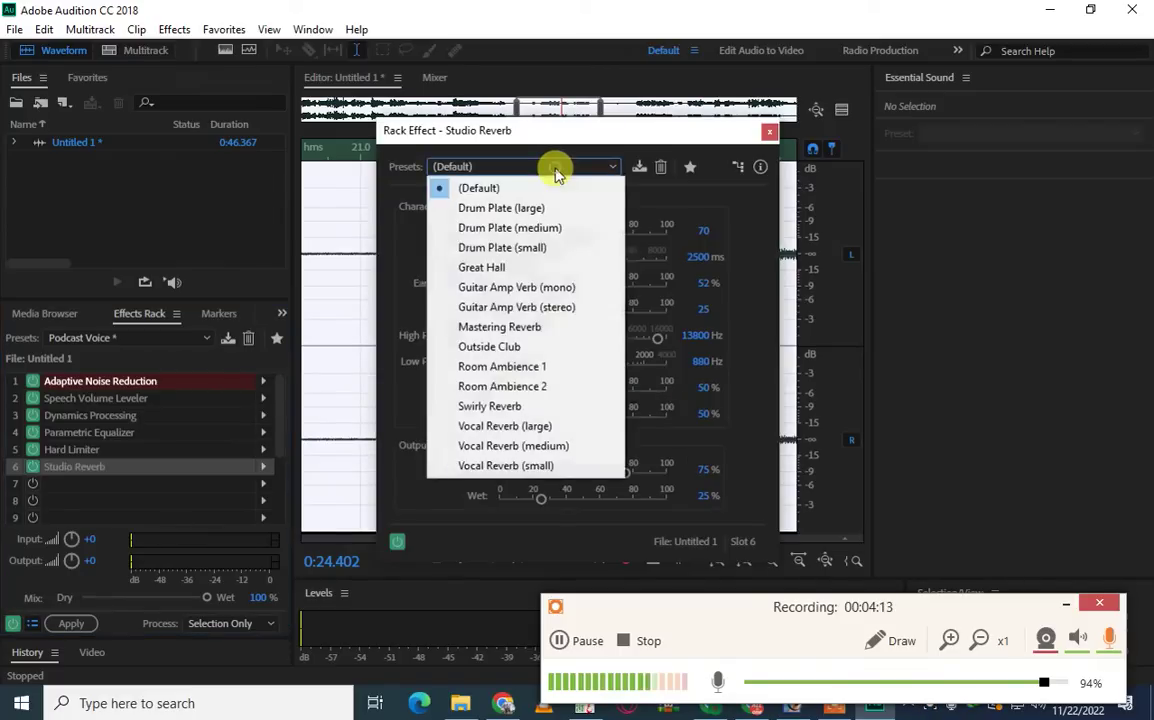
click(545, 270)
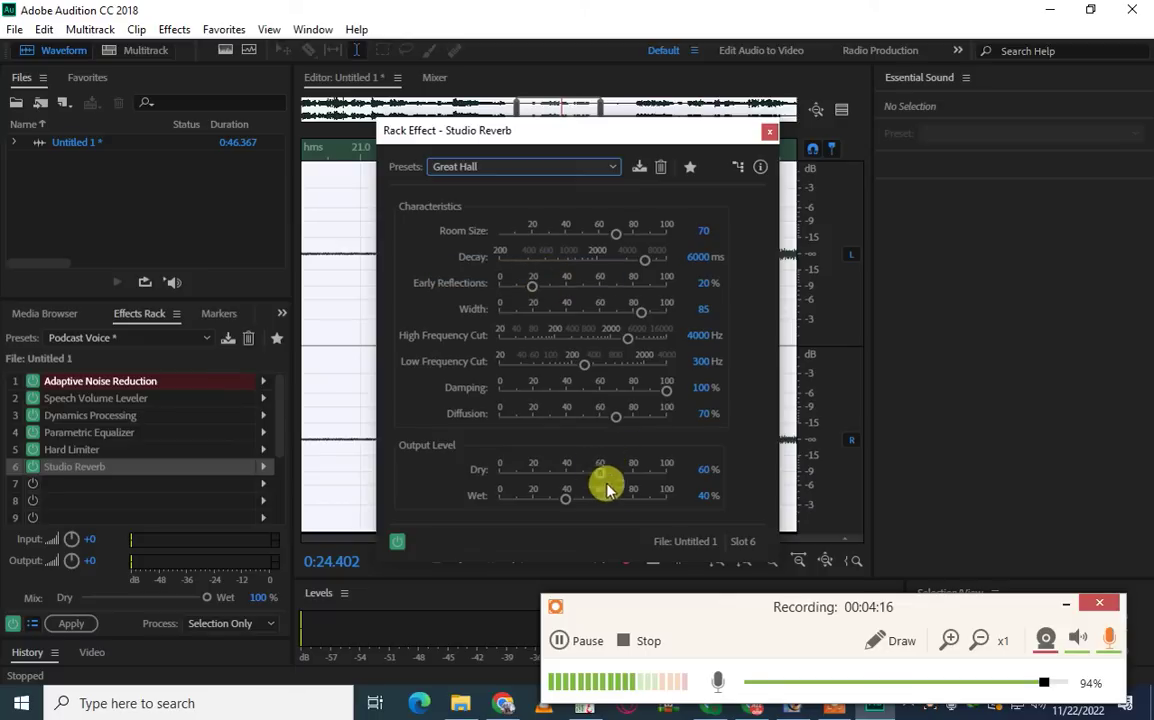
- Preview the recording with the reverb from about 21.4 seconds and pause at about 32.9 seconds
drag(574, 131, 863, 111)
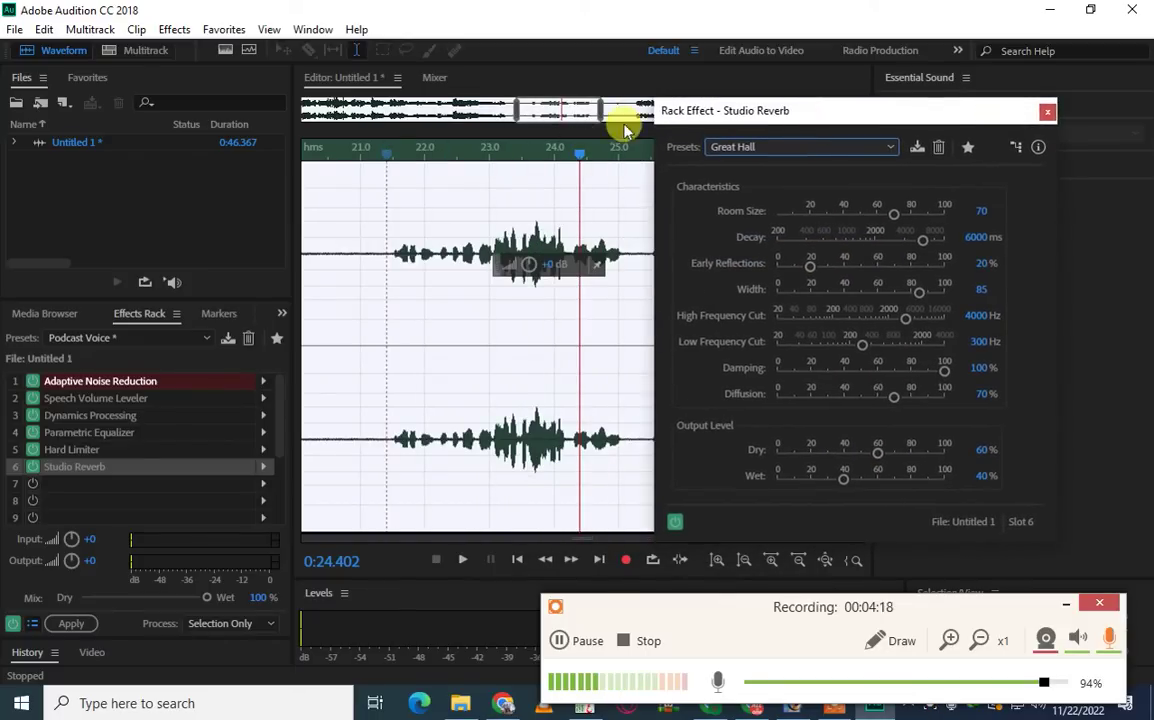
click(388, 158)
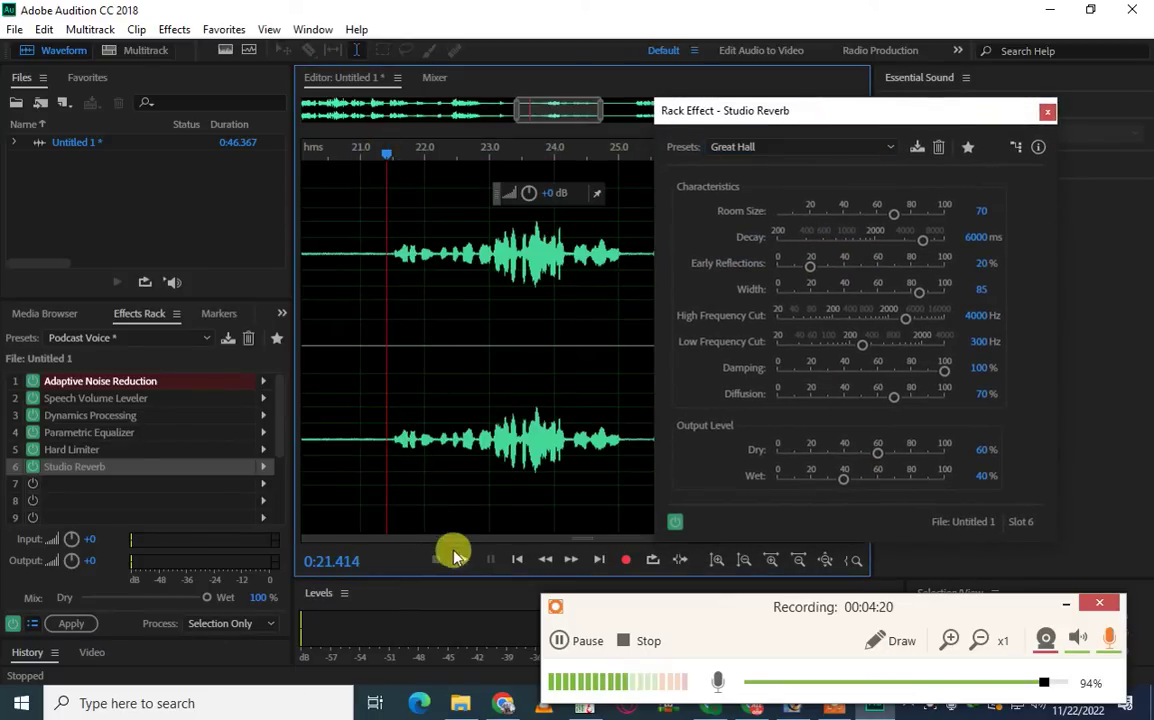
click(455, 560)
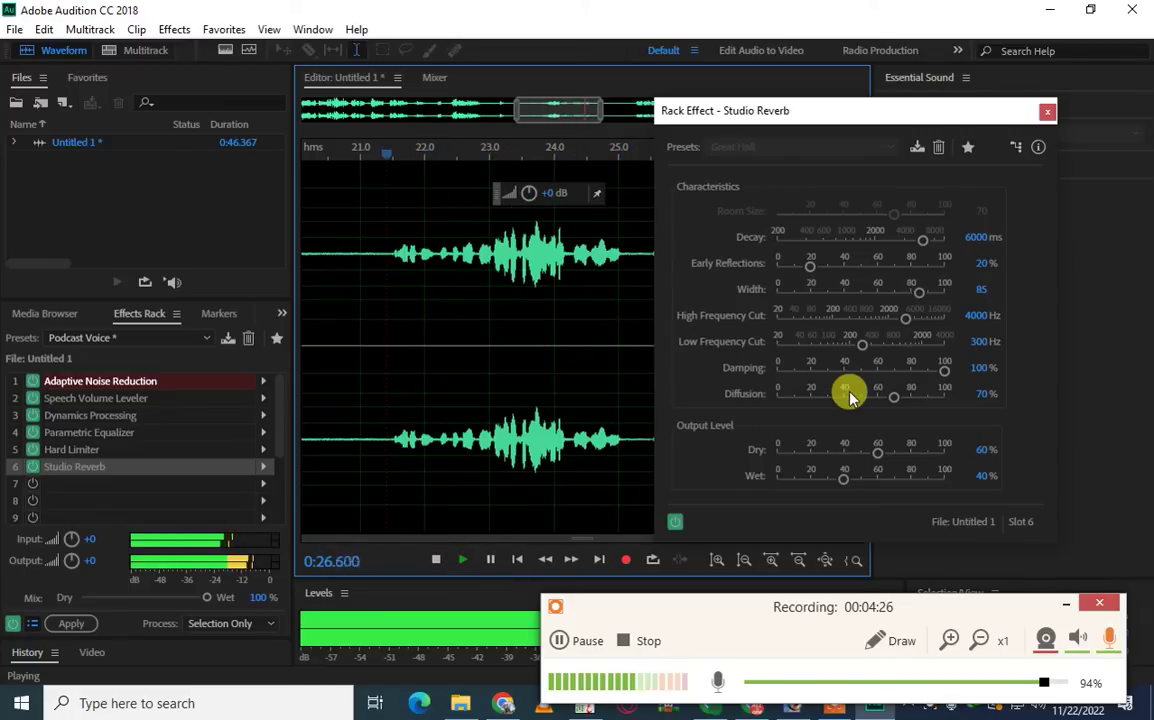
click(462, 560)
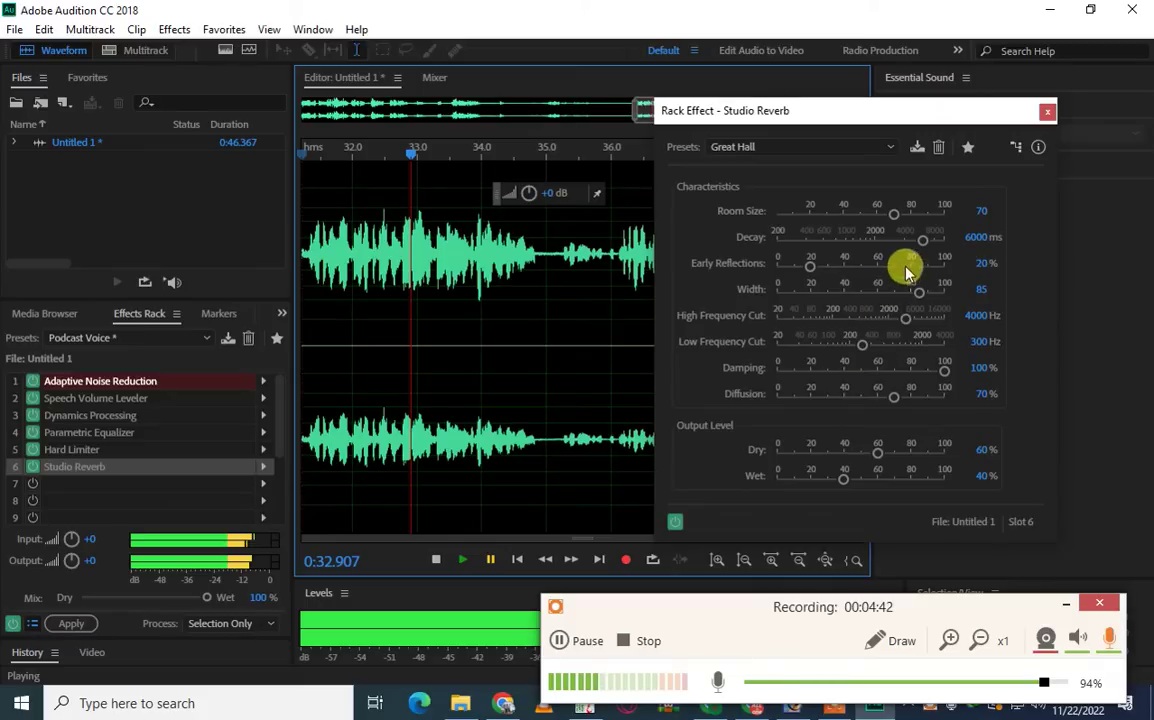
- Set the Studio Reverb to room size 73.7, decay 6665.3 ms, dry 79.4% and wet 58.8%, and preview it
drag(923, 245, 903, 221)
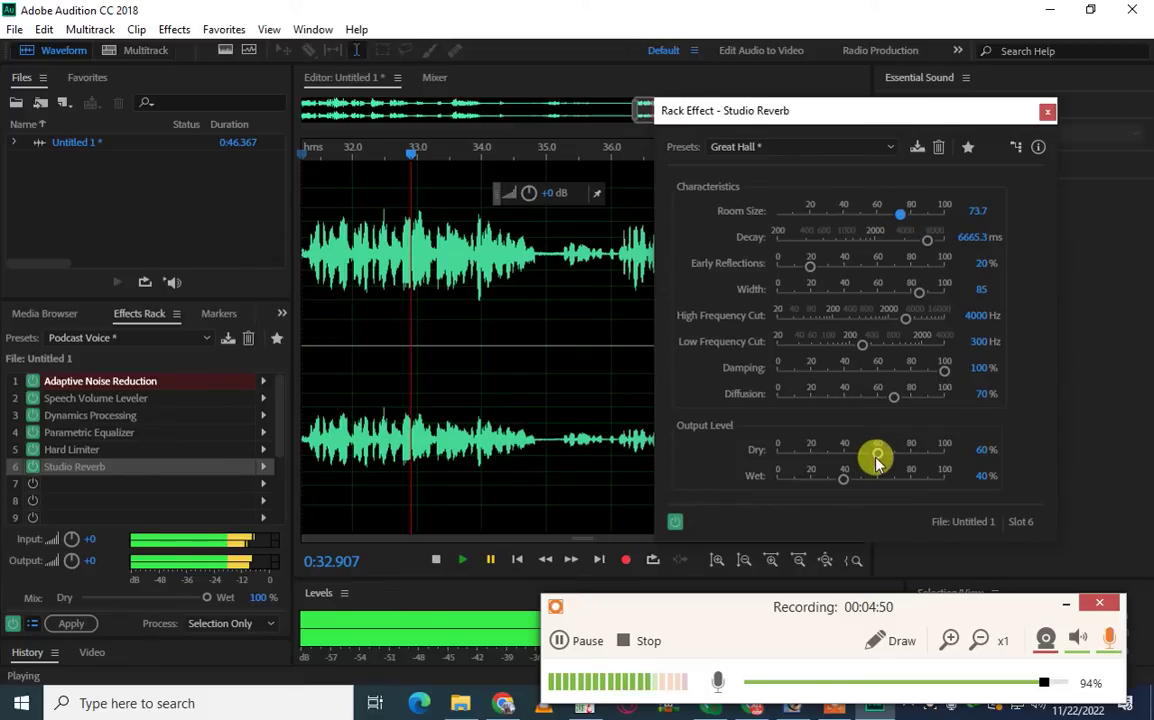
drag(878, 460, 909, 459)
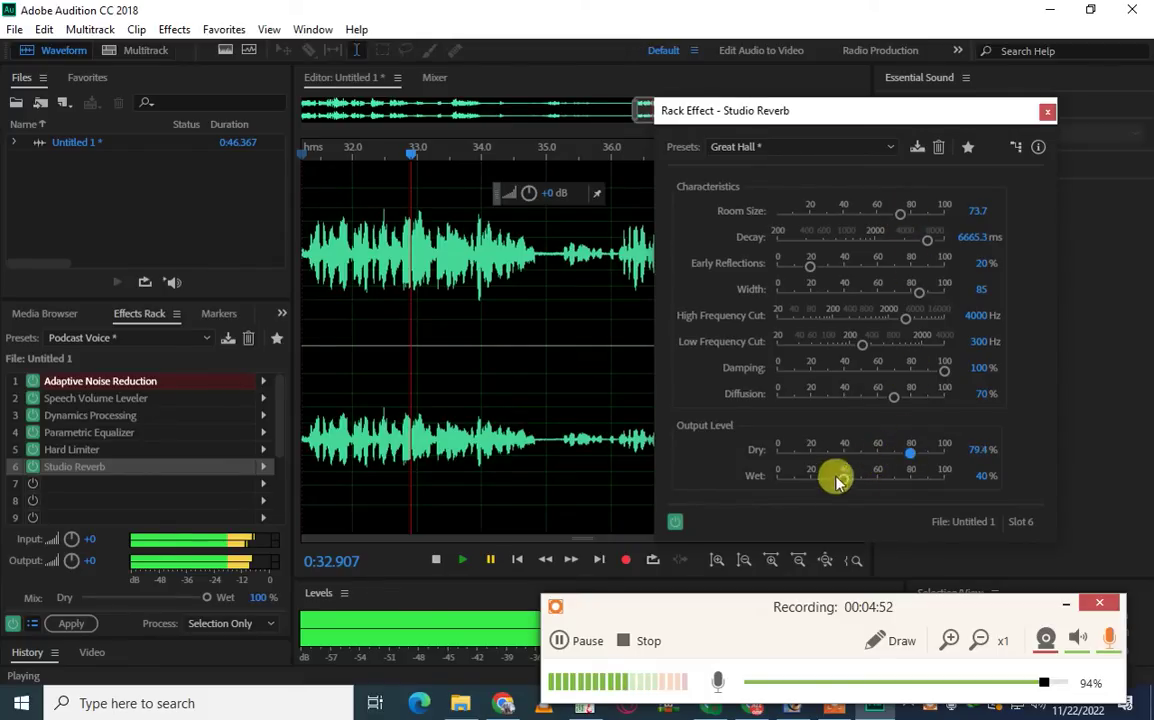
drag(843, 481, 872, 482)
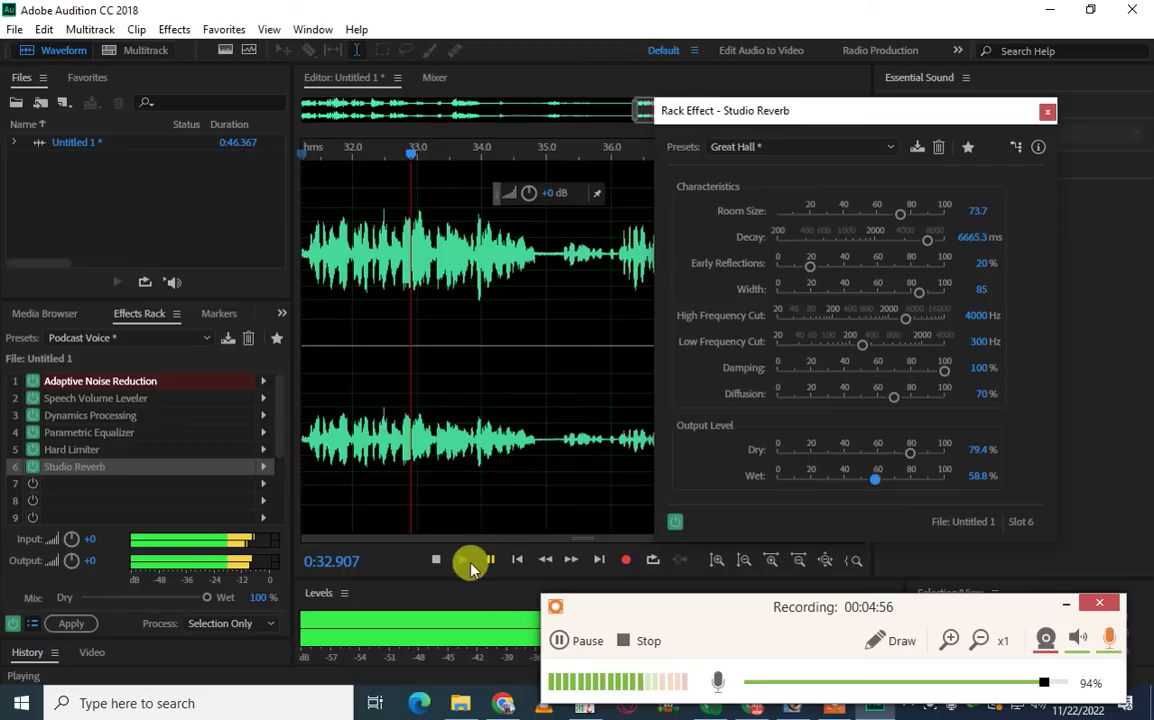
click(465, 562)
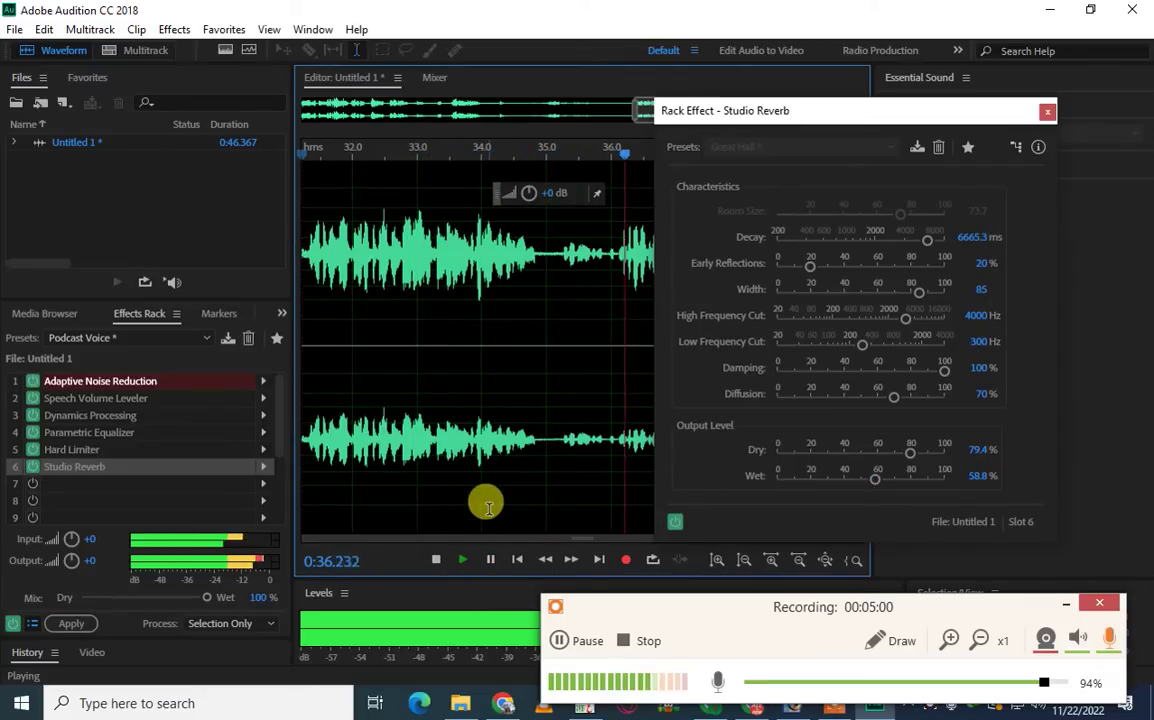
click(490, 560)
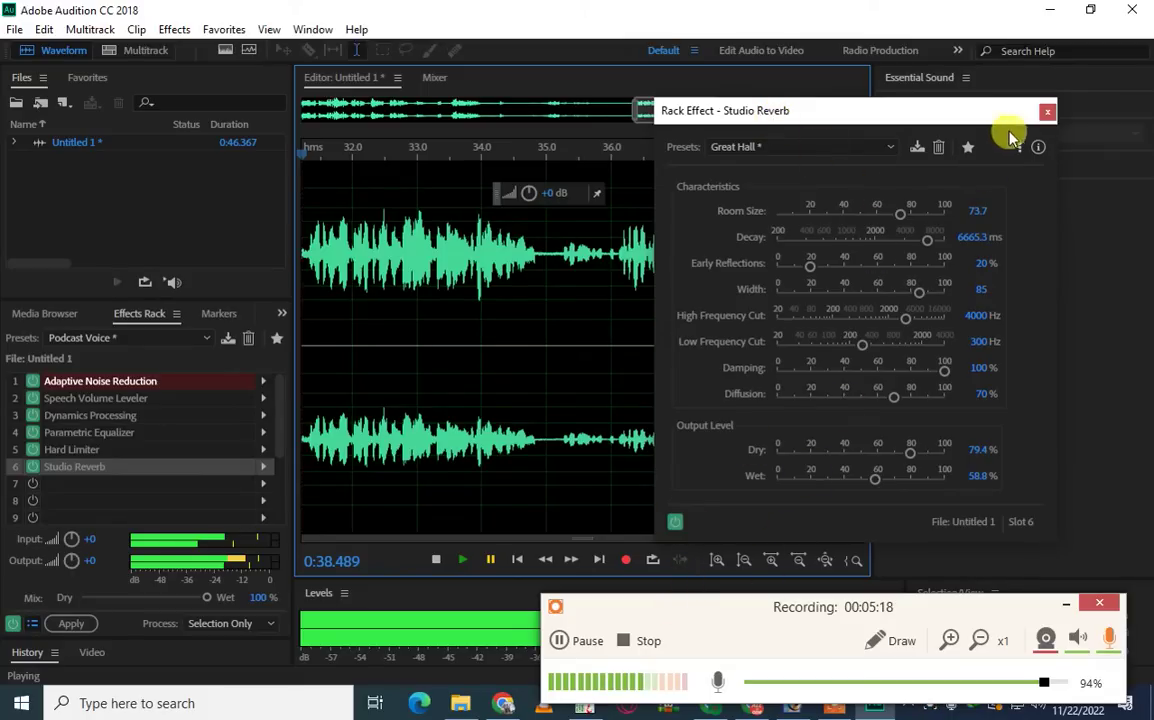
click(1046, 111)
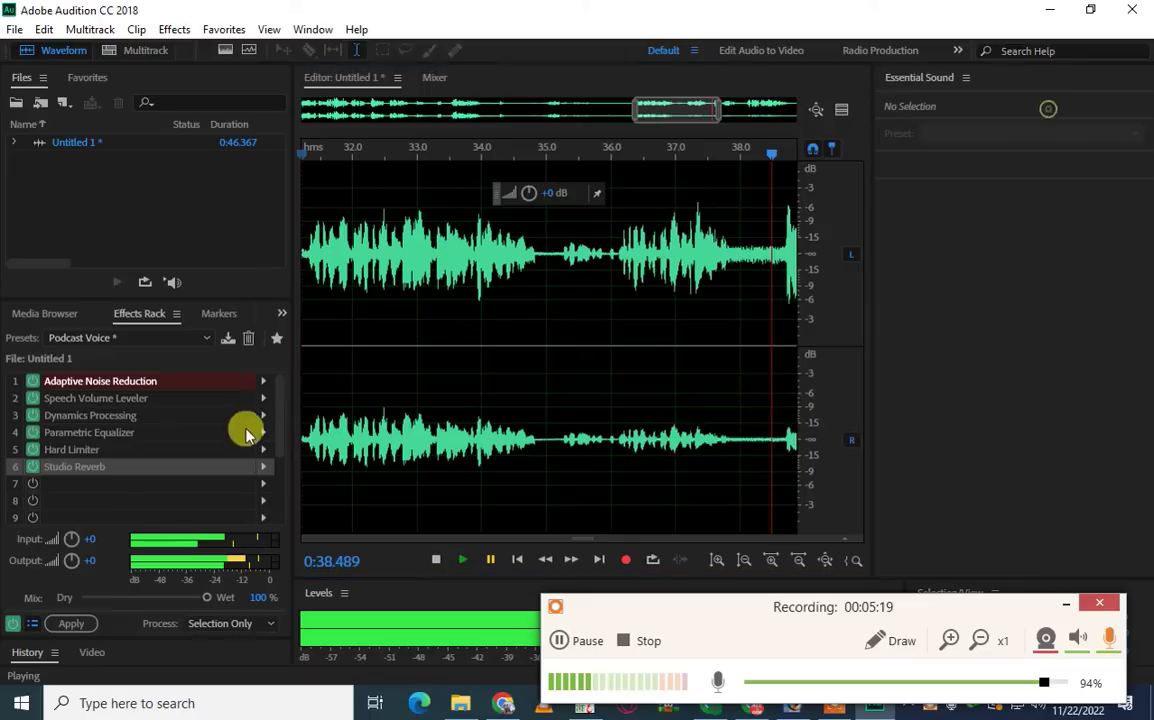
- Add Automatic Click Remover in rack slot 7, suppress further real-time playback alerts and set its threshold to about 47.78
click(263, 485)
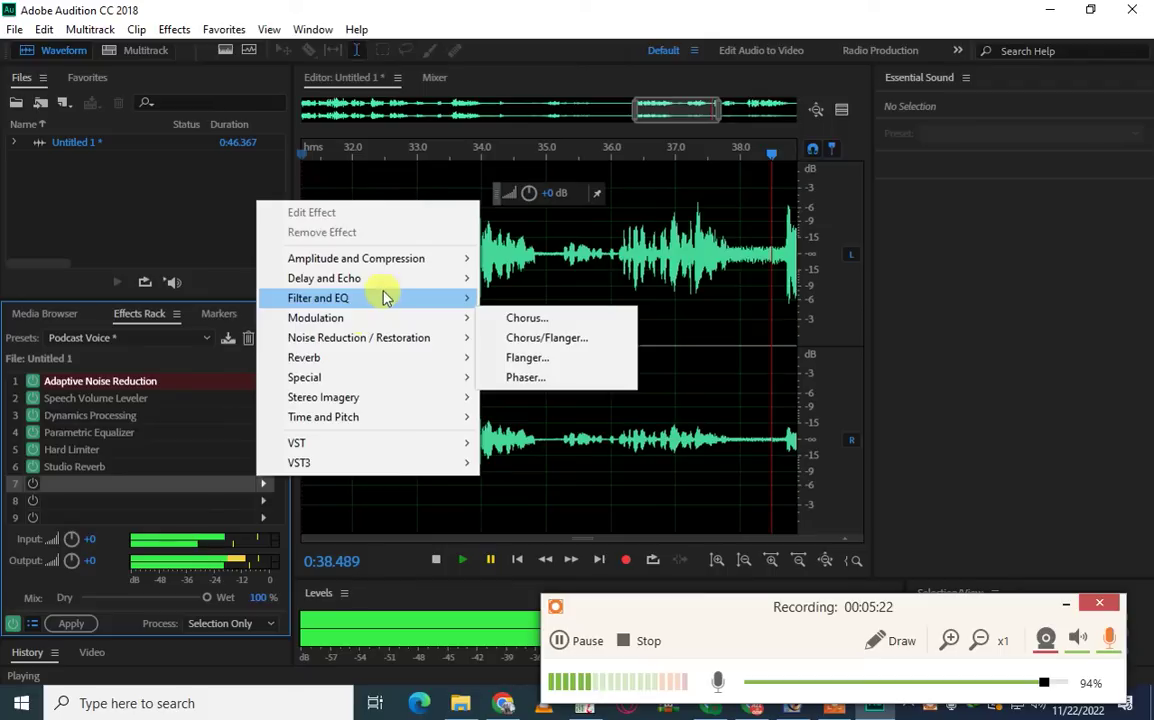
mouse_move(385, 298)
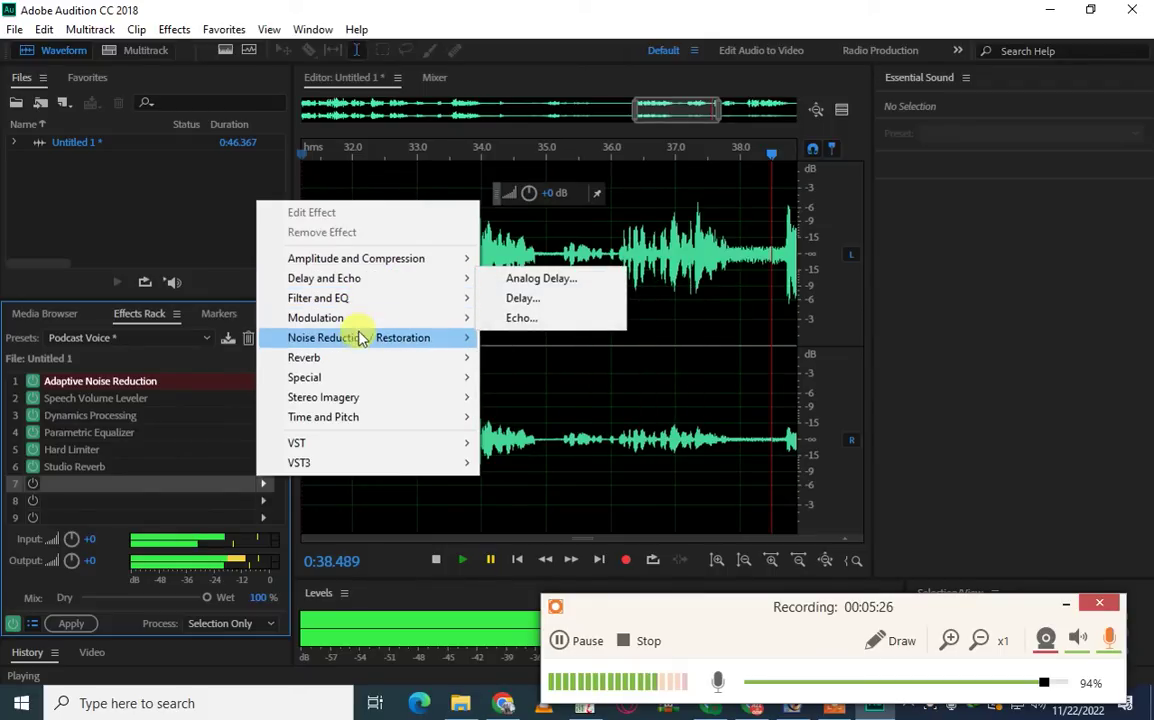
mouse_move(362, 337)
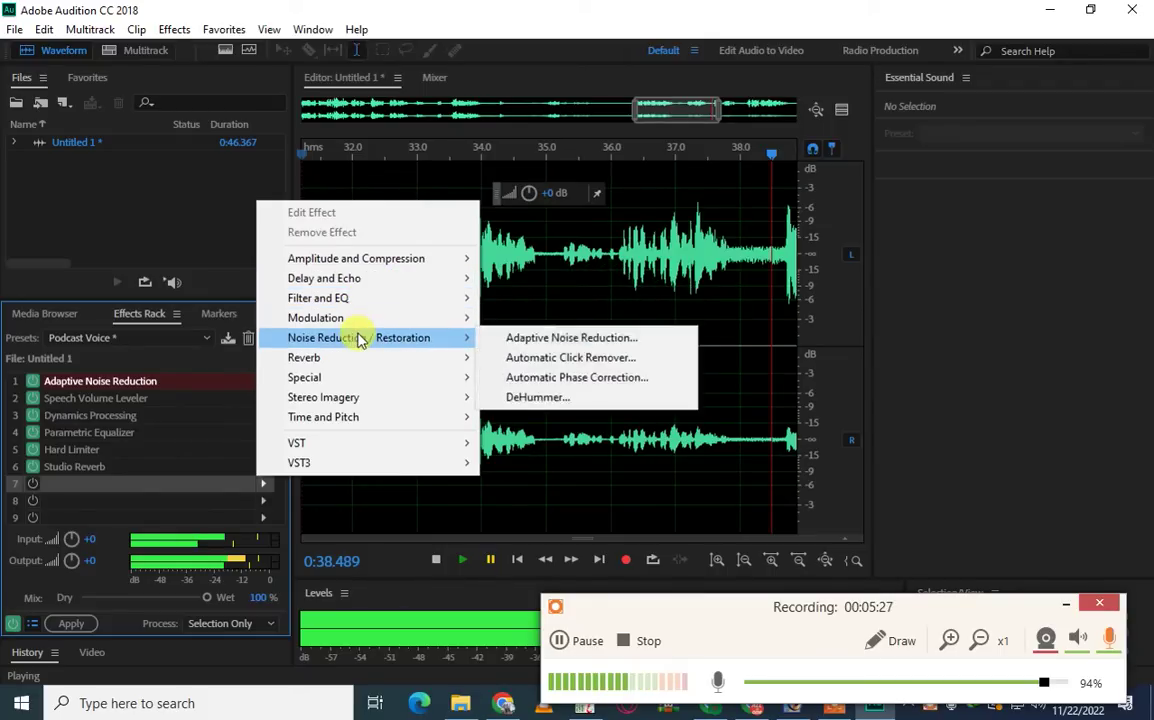
click(570, 362)
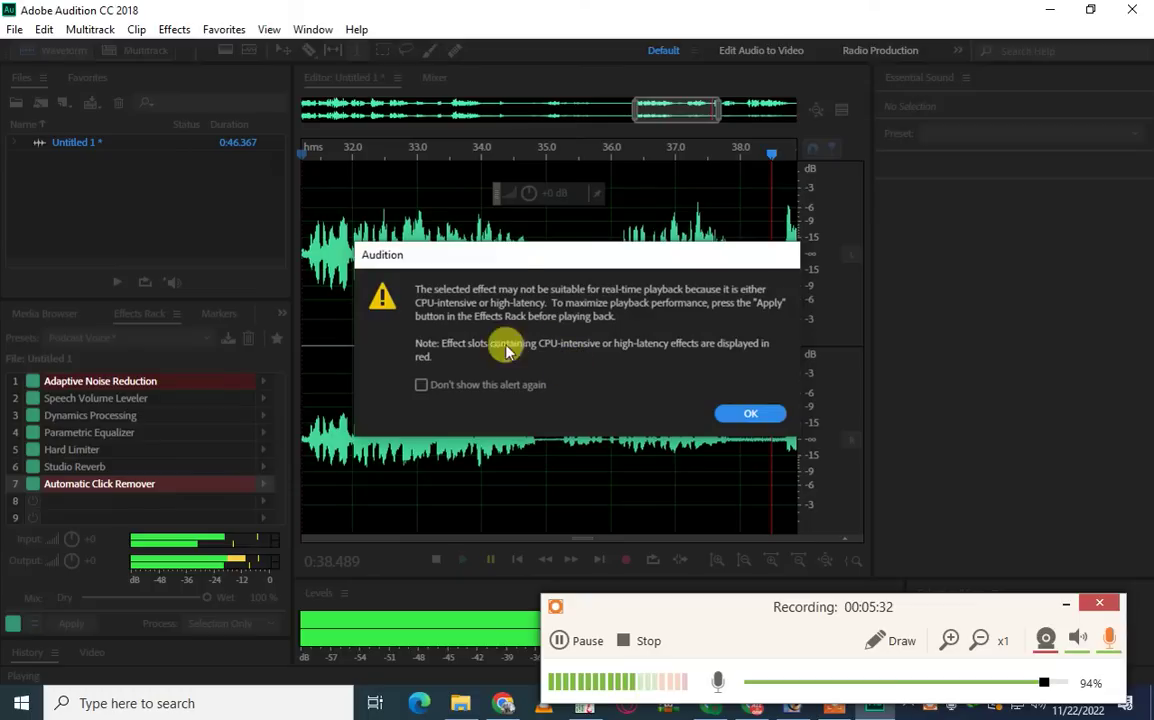
click(462, 384)
click(752, 415)
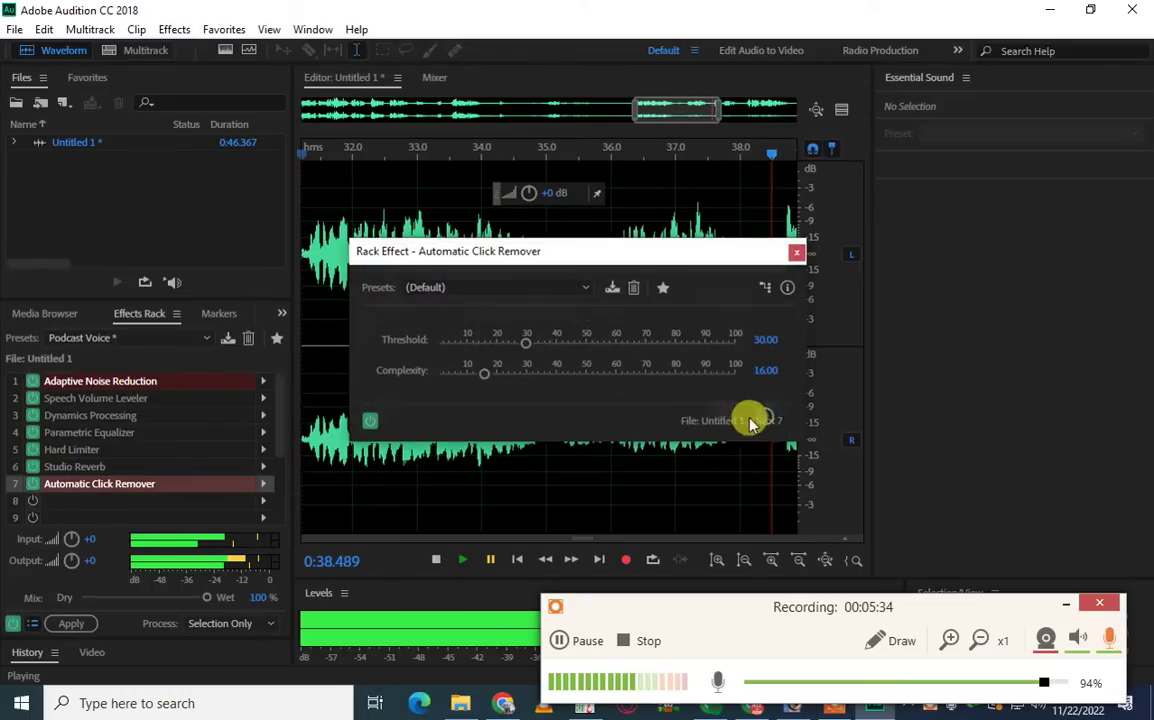
drag(555, 251, 715, 208)
click(341, 152)
drag(686, 299, 744, 308)
- Load the click remover's Light Reduction preset and preview it with complexity at 1 and at about 45.37
click(695, 250)
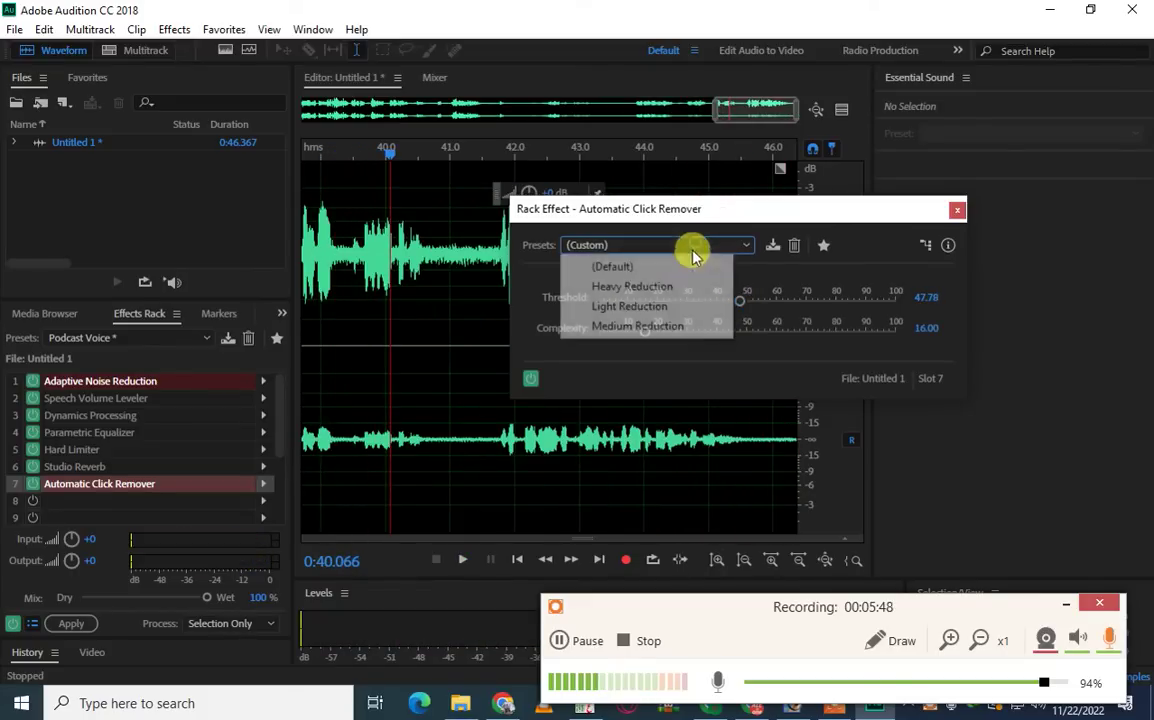
click(660, 307)
drag(656, 337, 614, 331)
key(space)
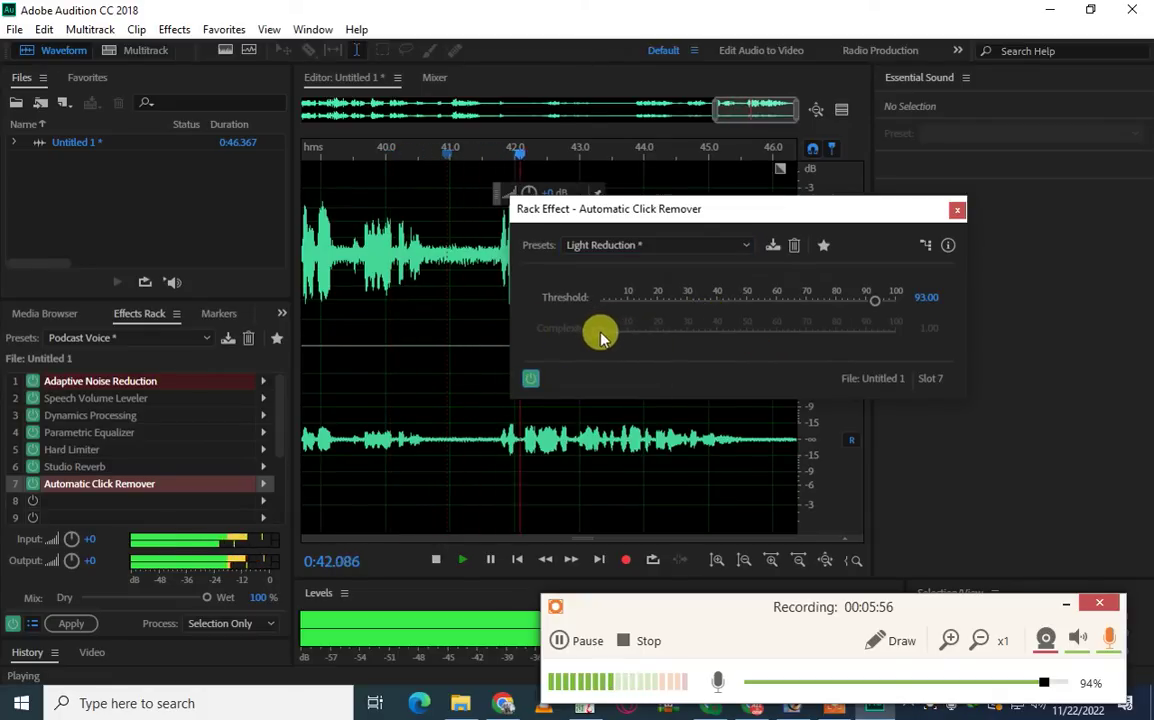
key(space)
drag(600, 328, 736, 333)
key(space)
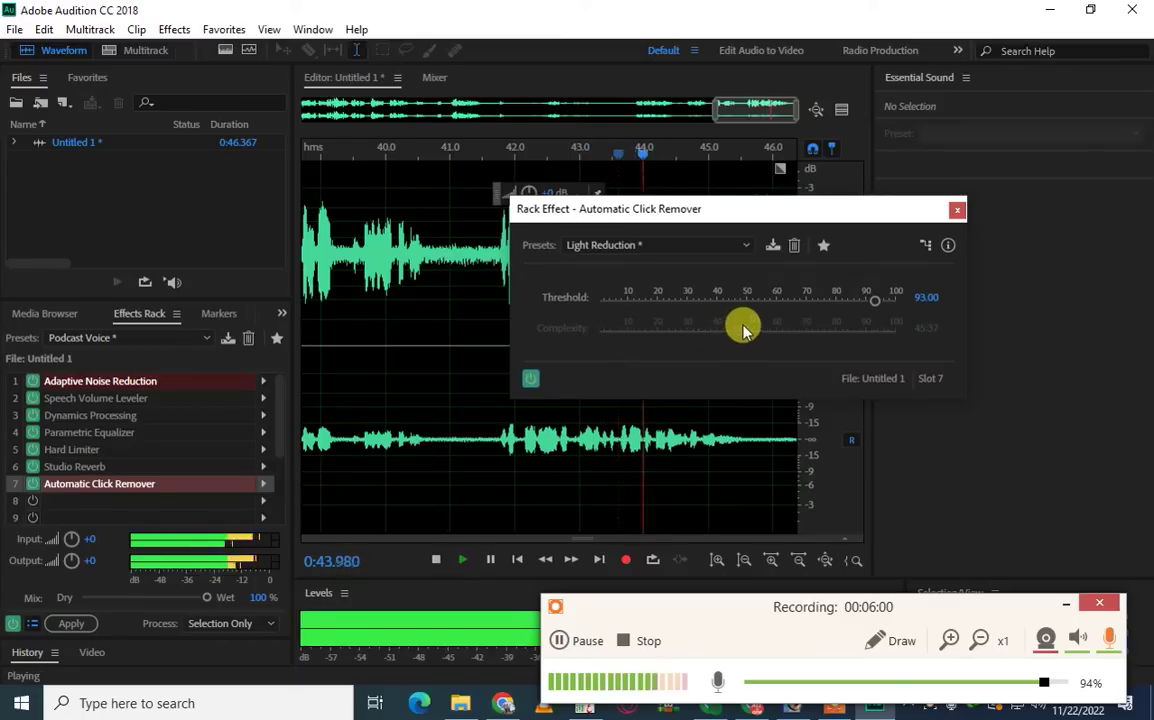
- Close the click remover settings, stop playback and apply the effects rack to the recording
click(957, 209)
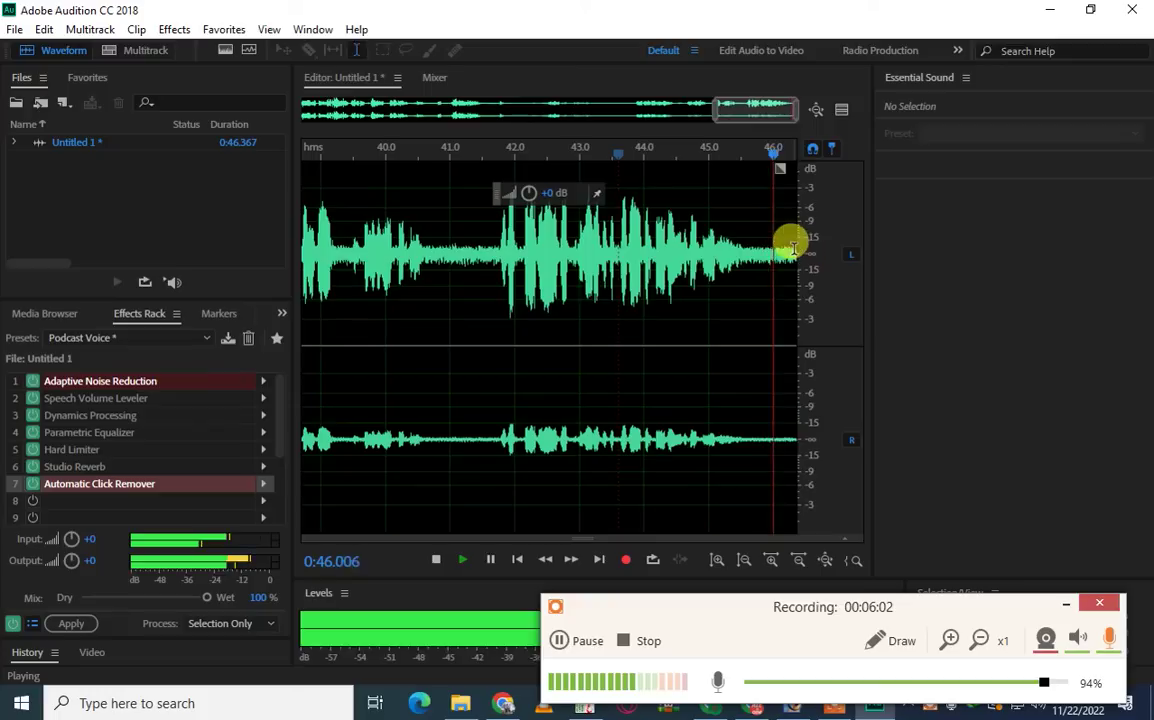
key(space)
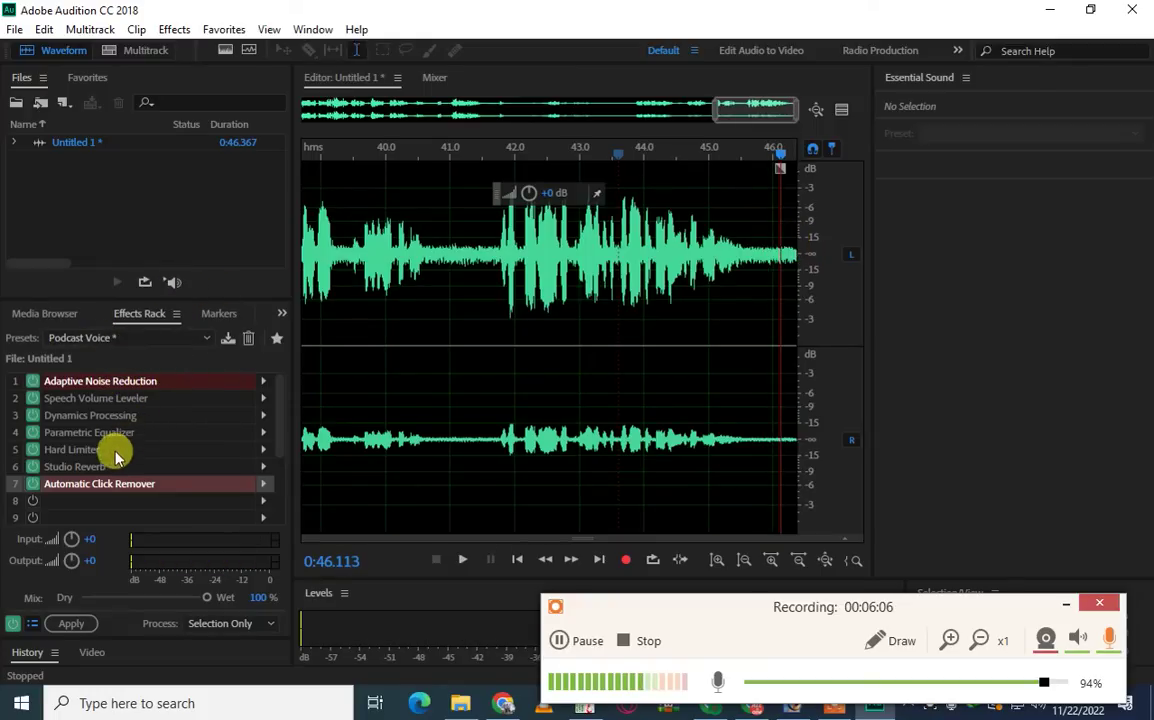
click(65, 624)
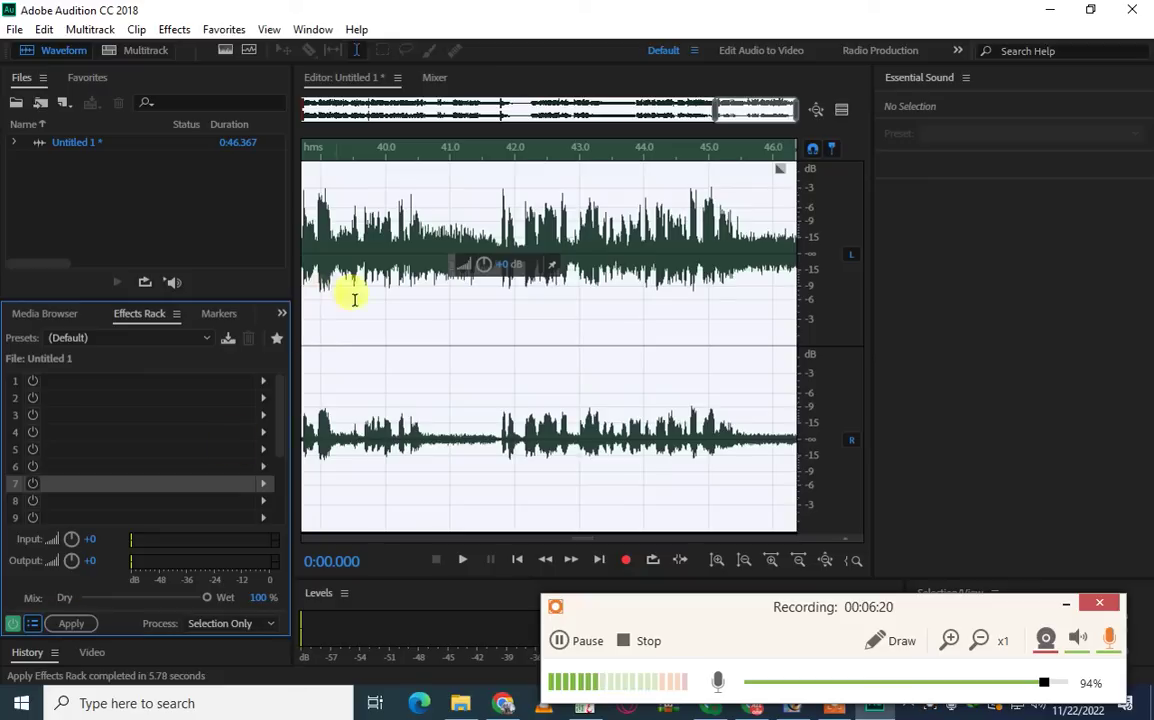
drag(505, 236, 450, 238)
right_click(477, 187)
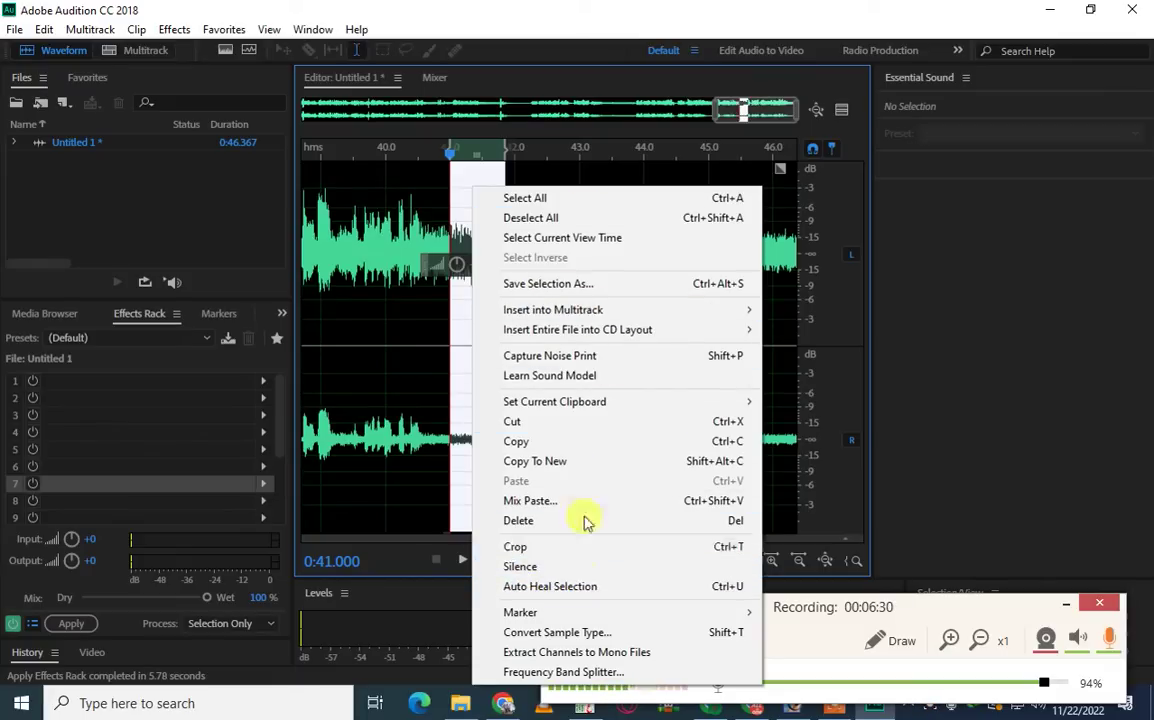
click(388, 492)
- Save the recording as Untitled 1.mp3 in the Documents folder in MP3 Audio format, leaving the MP3 bitrate settings at their defaults
click(15, 30)
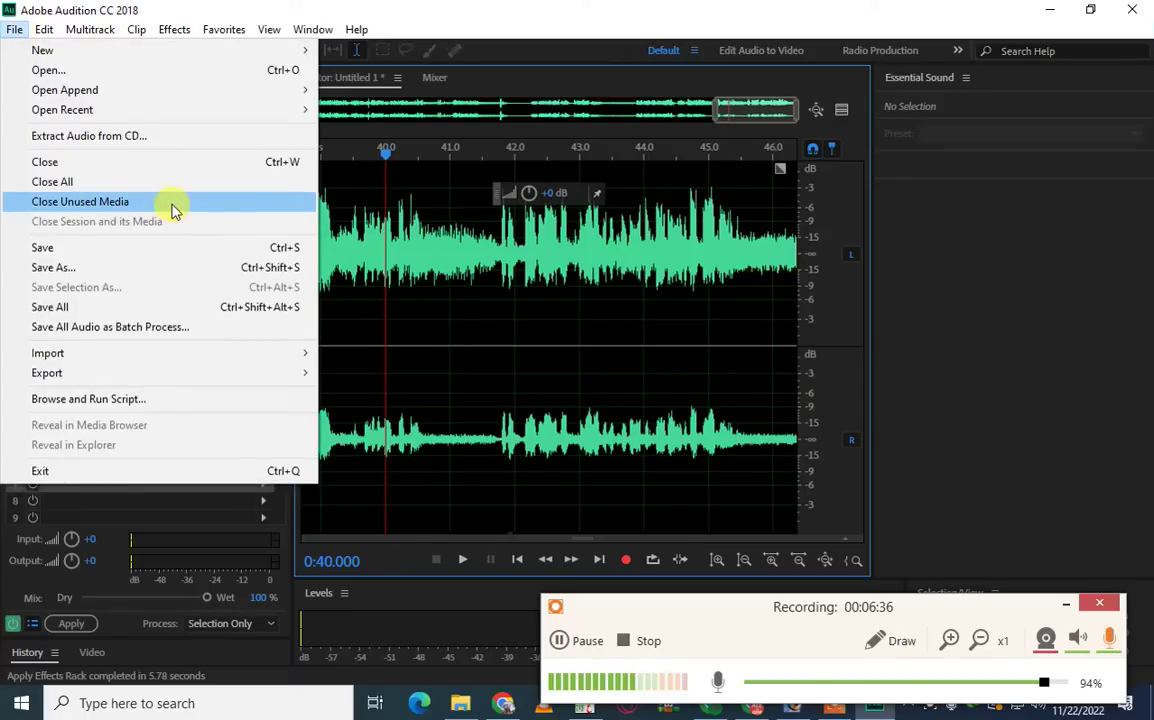
click(98, 268)
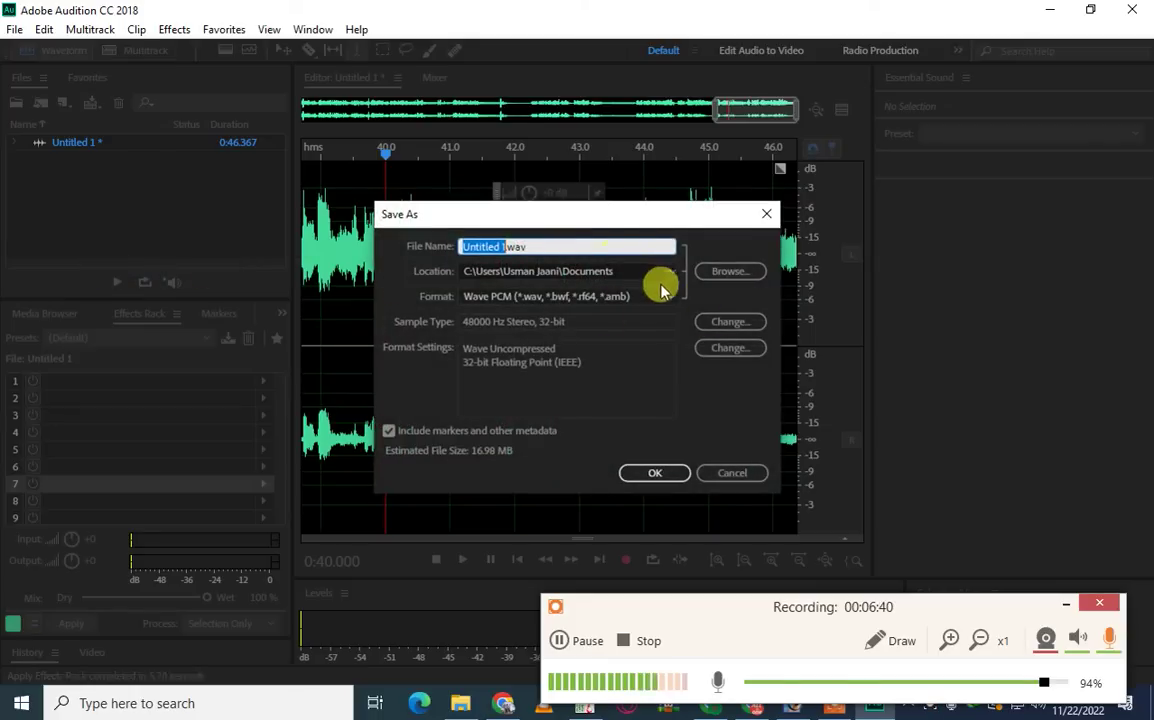
click(620, 271)
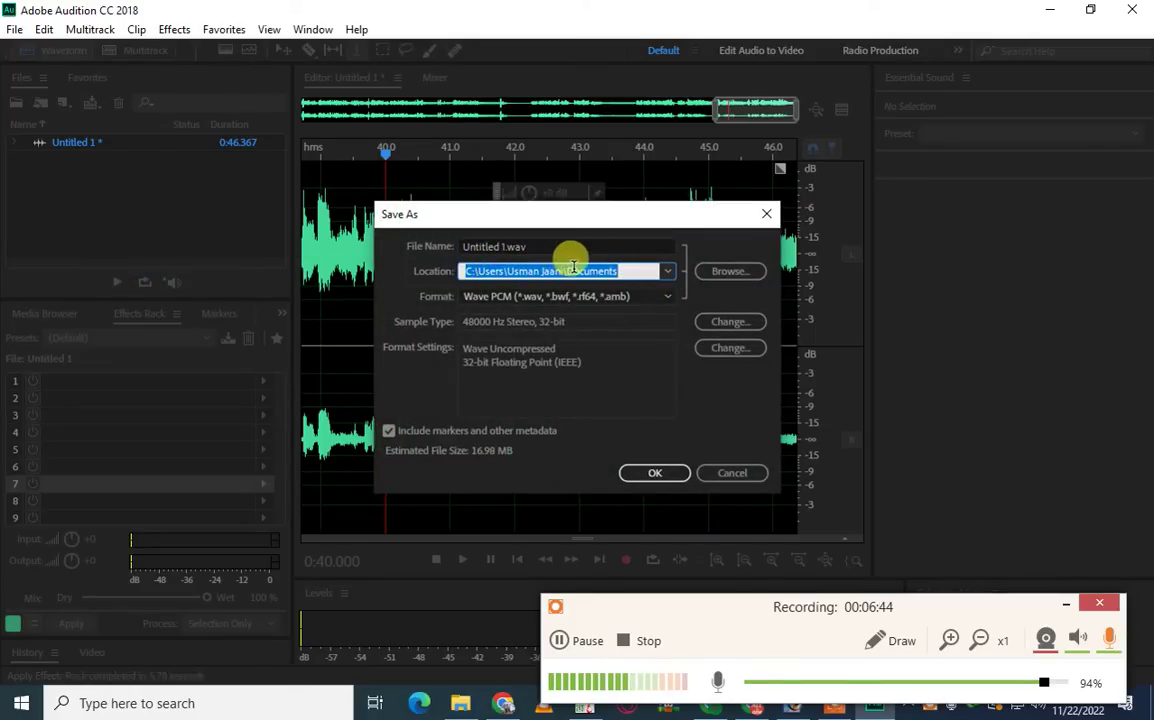
click(727, 276)
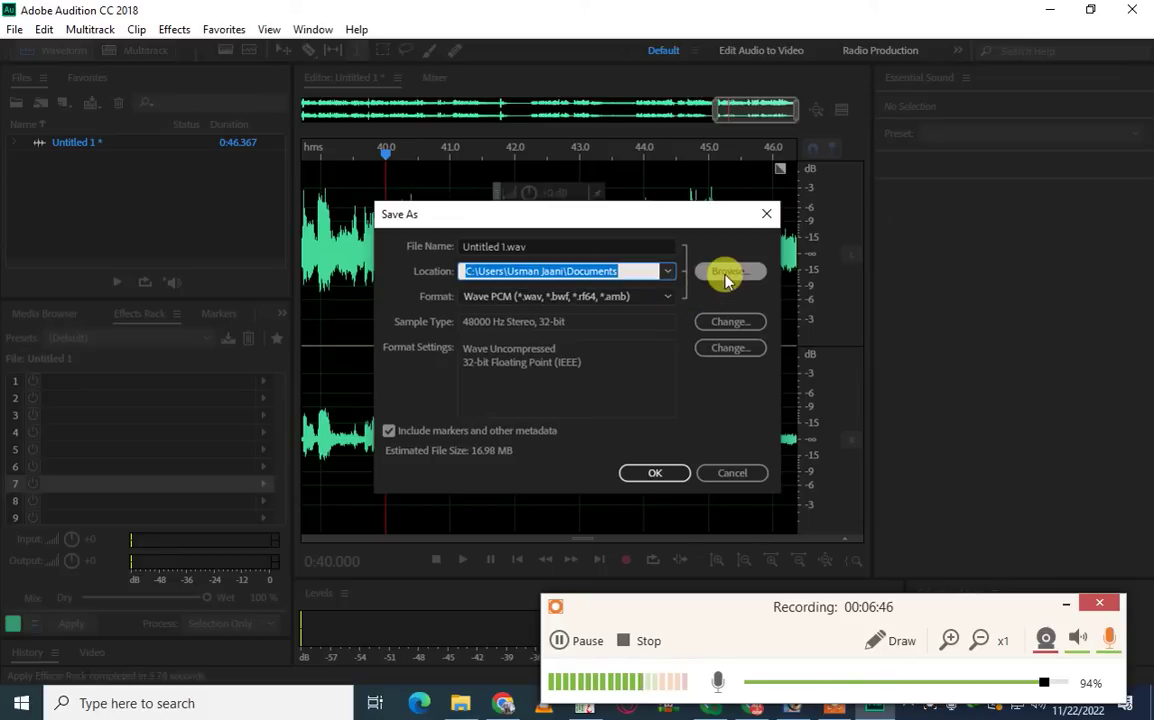
click(665, 296)
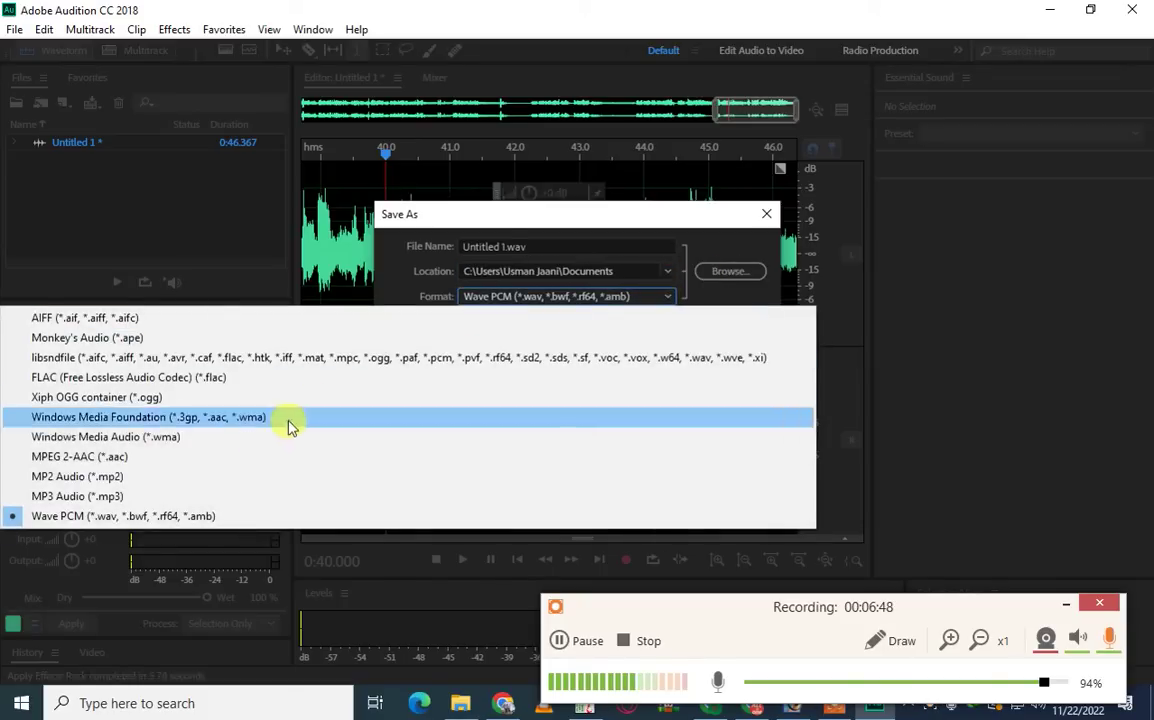
click(170, 496)
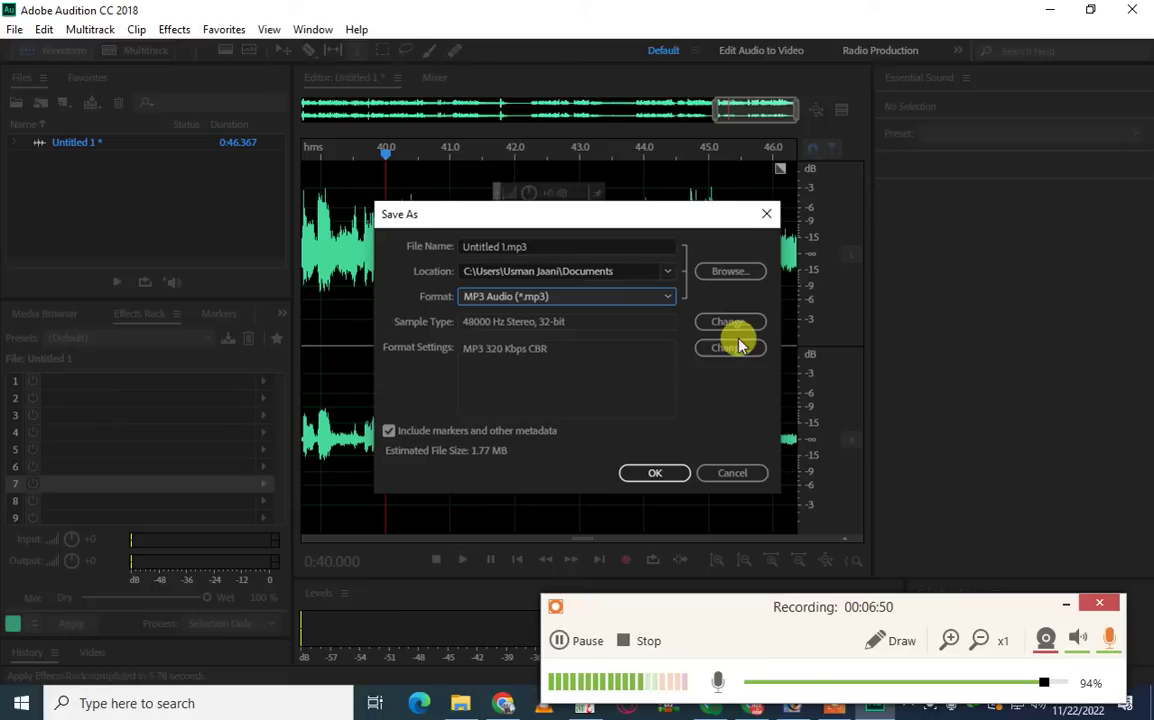
click(720, 350)
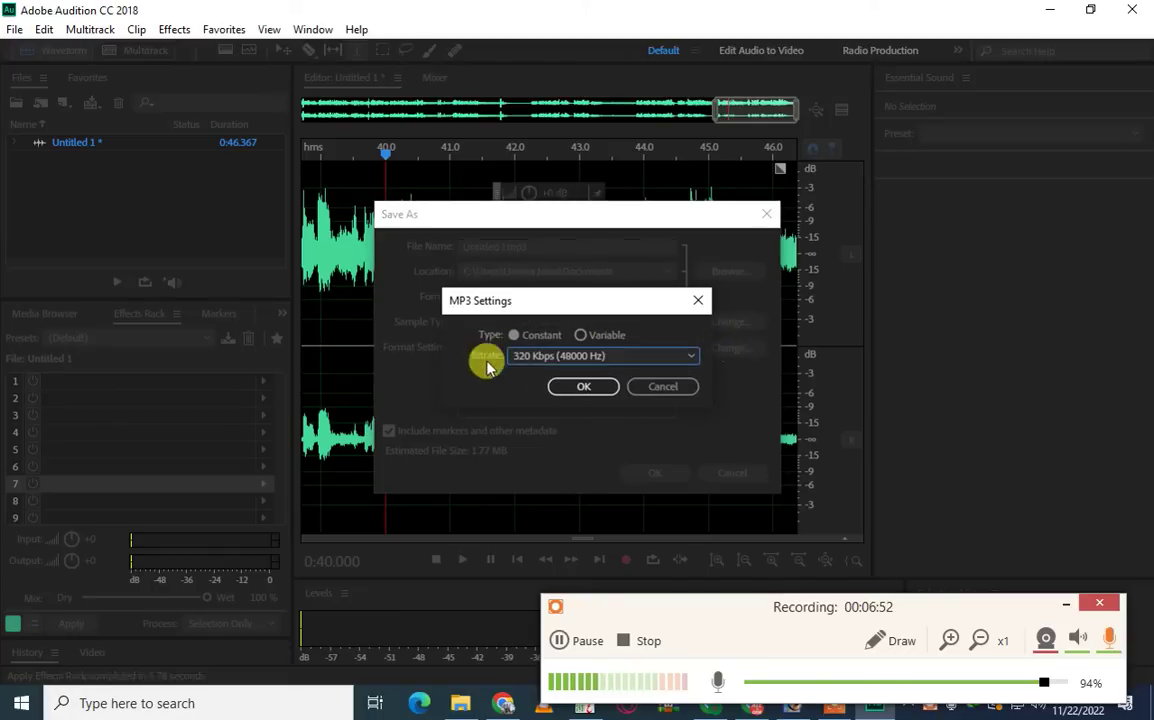
click(653, 389)
click(638, 471)
click(668, 402)
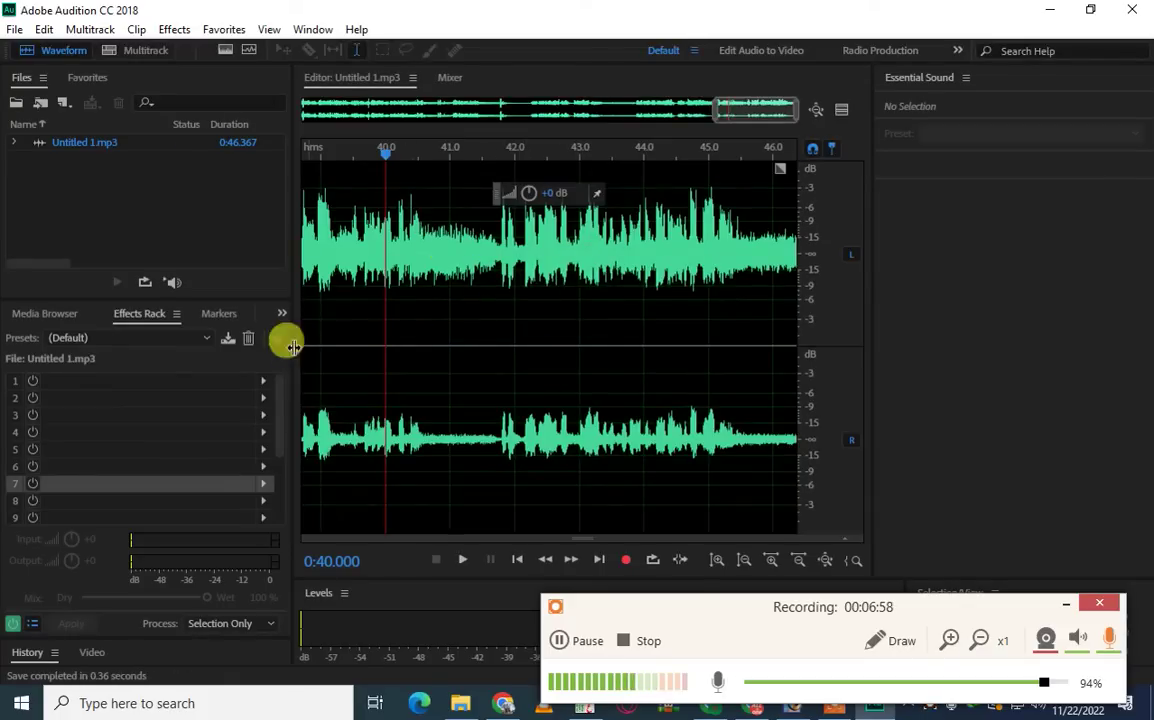
- Open the Audio Hardware preferences and check the available default input devices
click(40, 30)
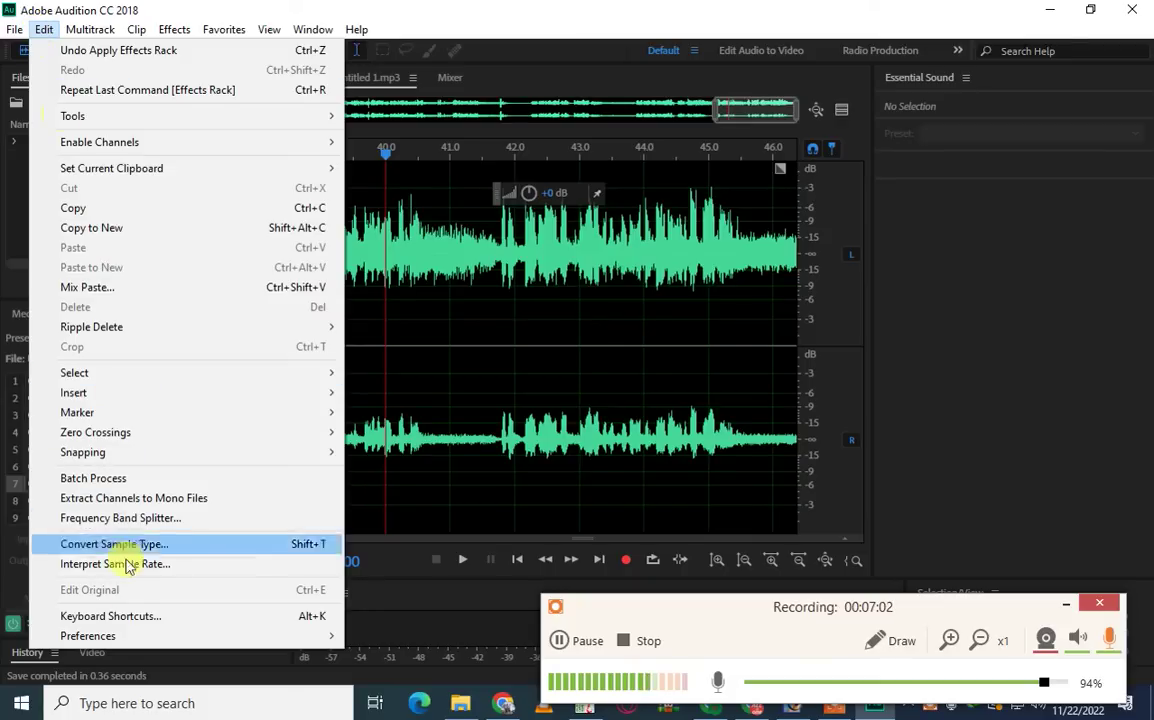
mouse_move(128, 638)
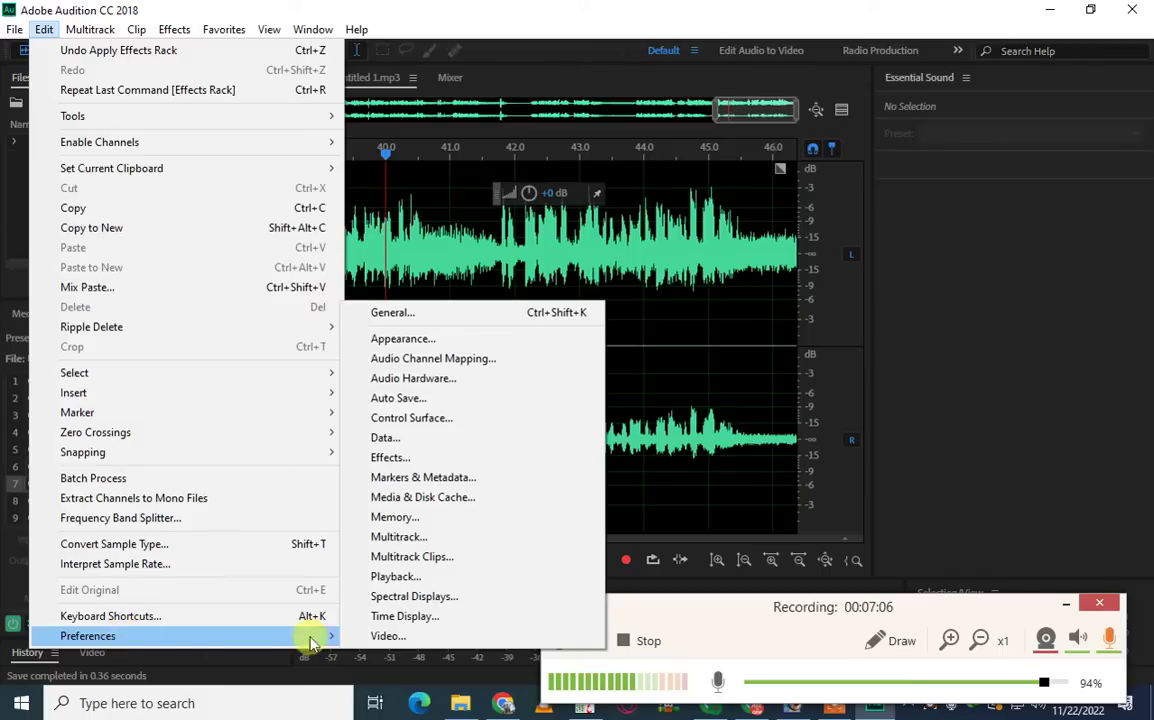
click(483, 385)
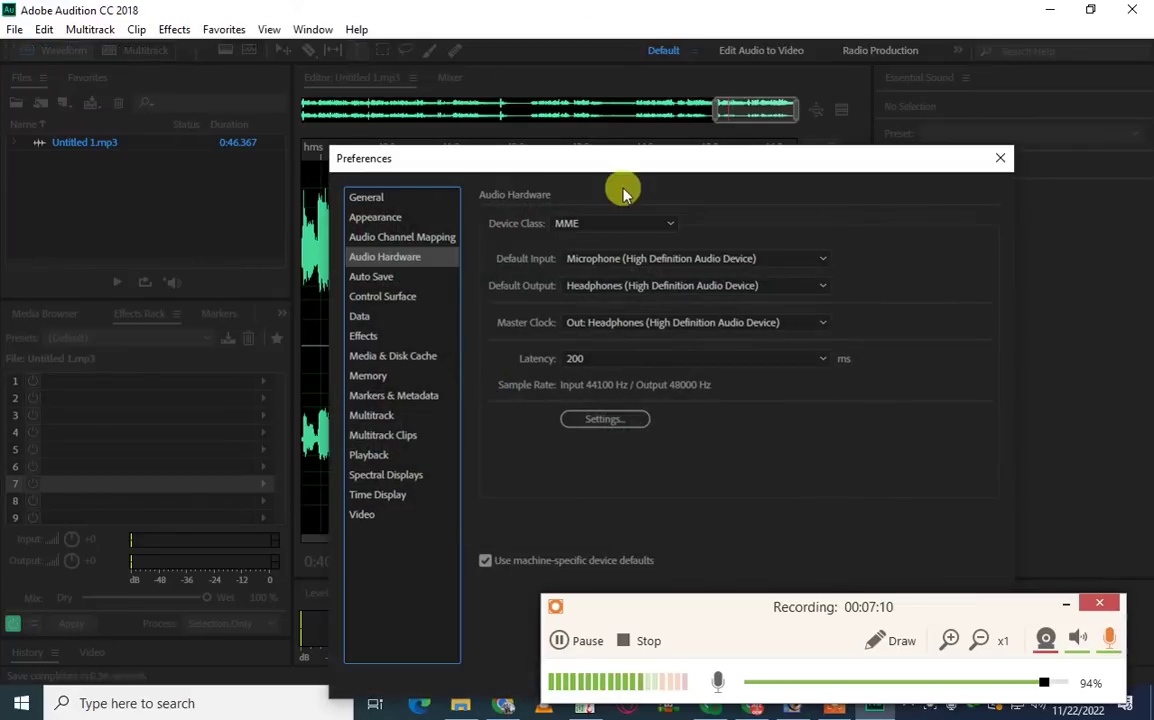
drag(633, 170, 447, 90)
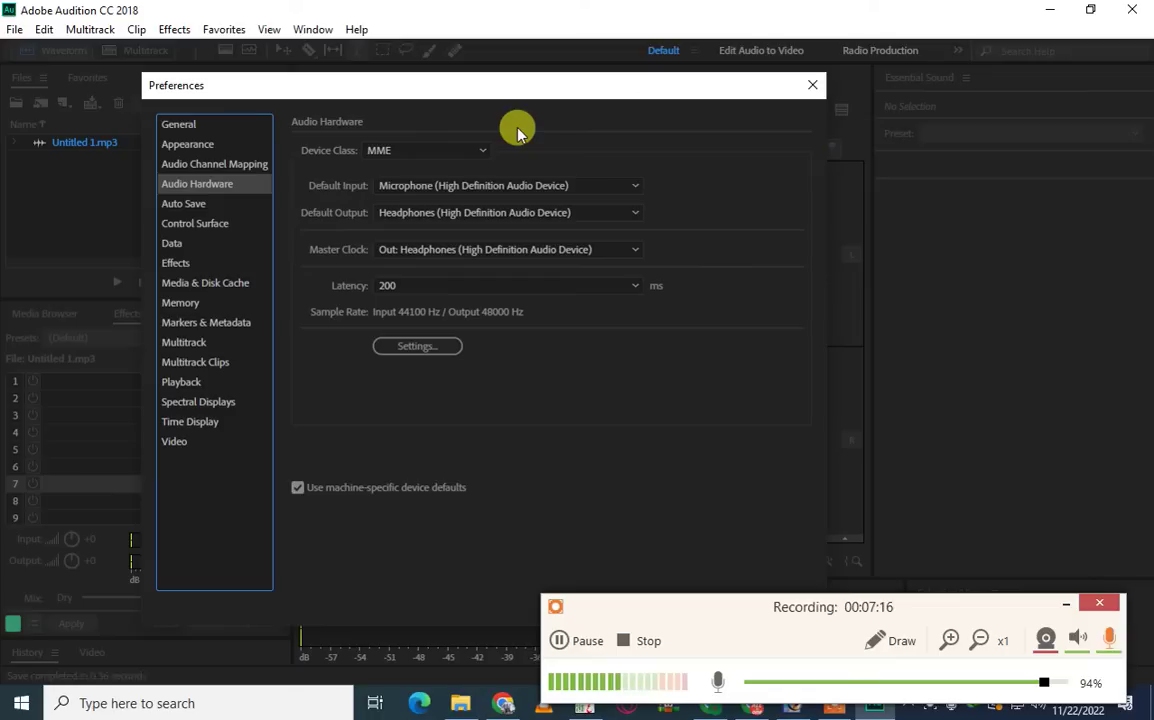
click(537, 187)
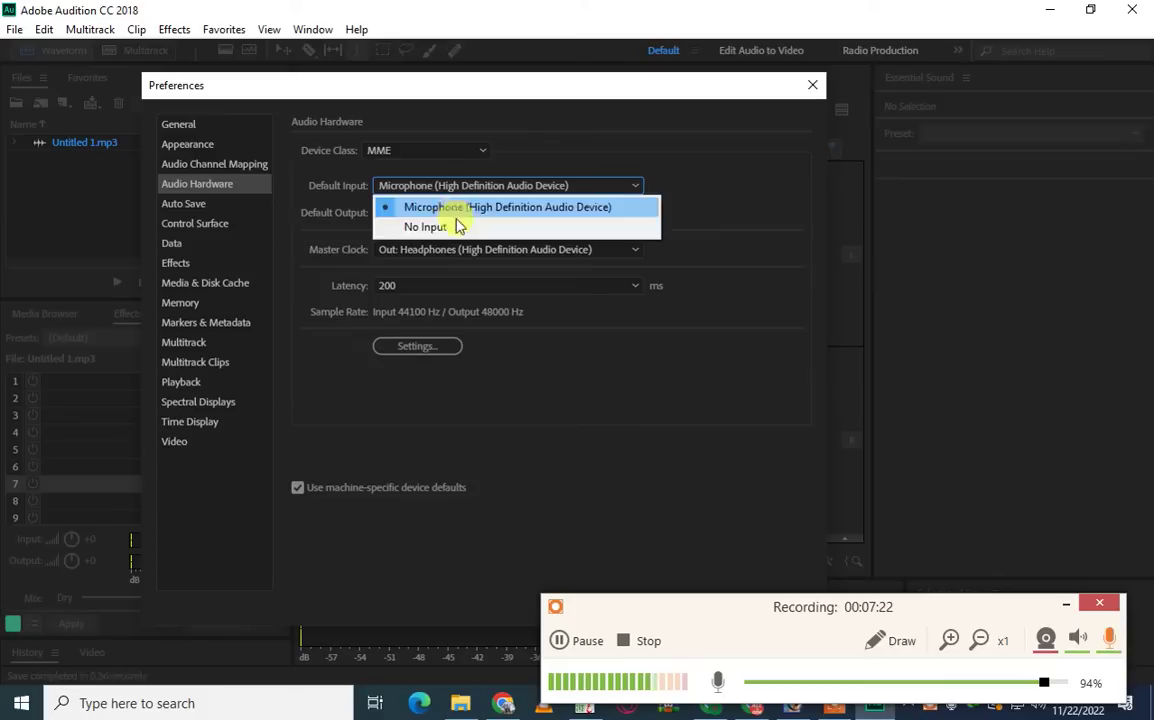
click(525, 286)
- Keep the headphones as default output and master clock and the microphone as default input, and confirm the preferences
click(509, 214)
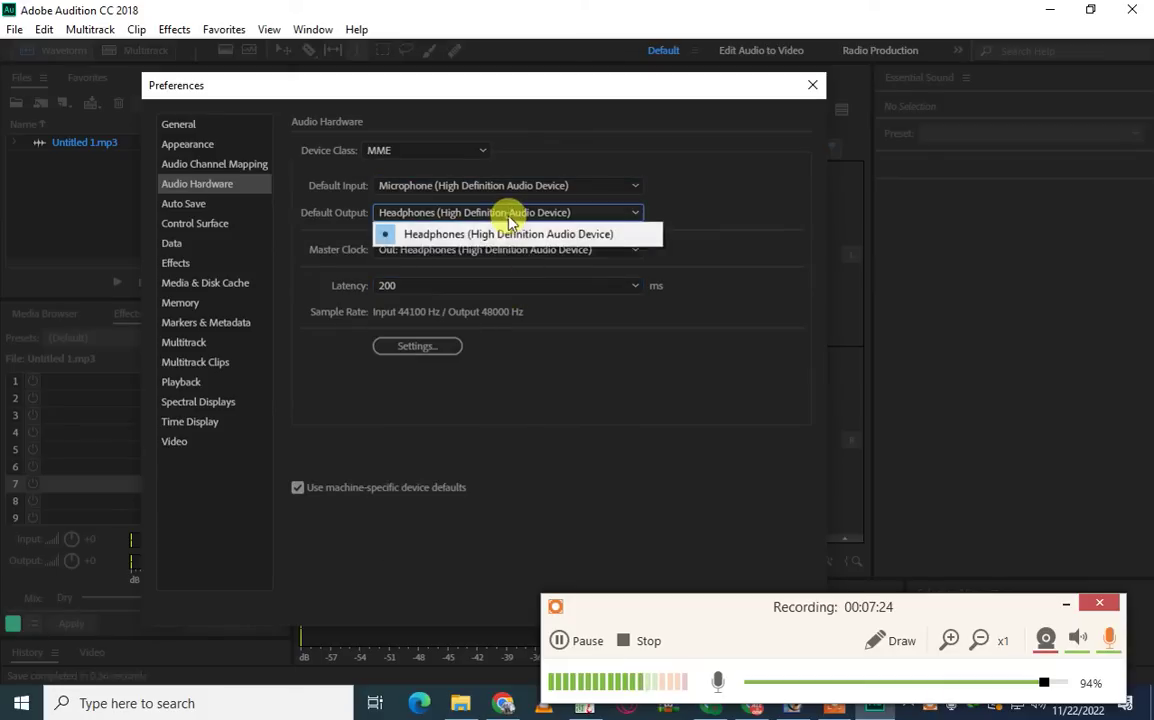
click(502, 234)
click(489, 250)
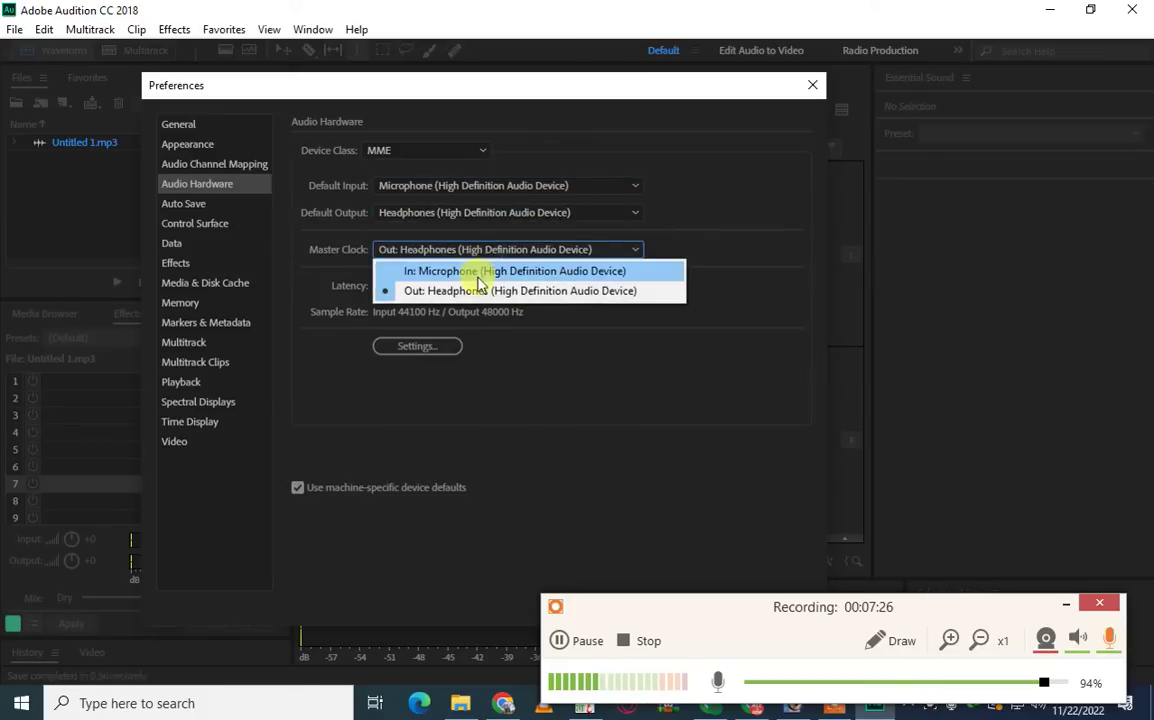
click(488, 290)
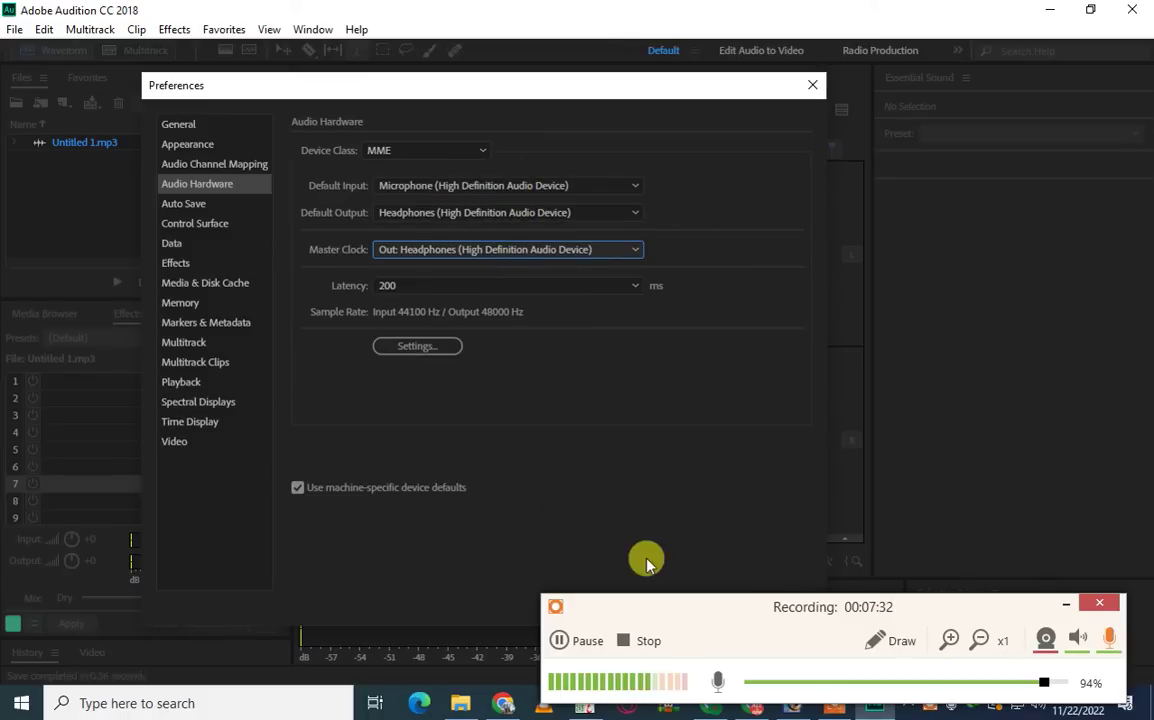
drag(621, 608, 878, 628)
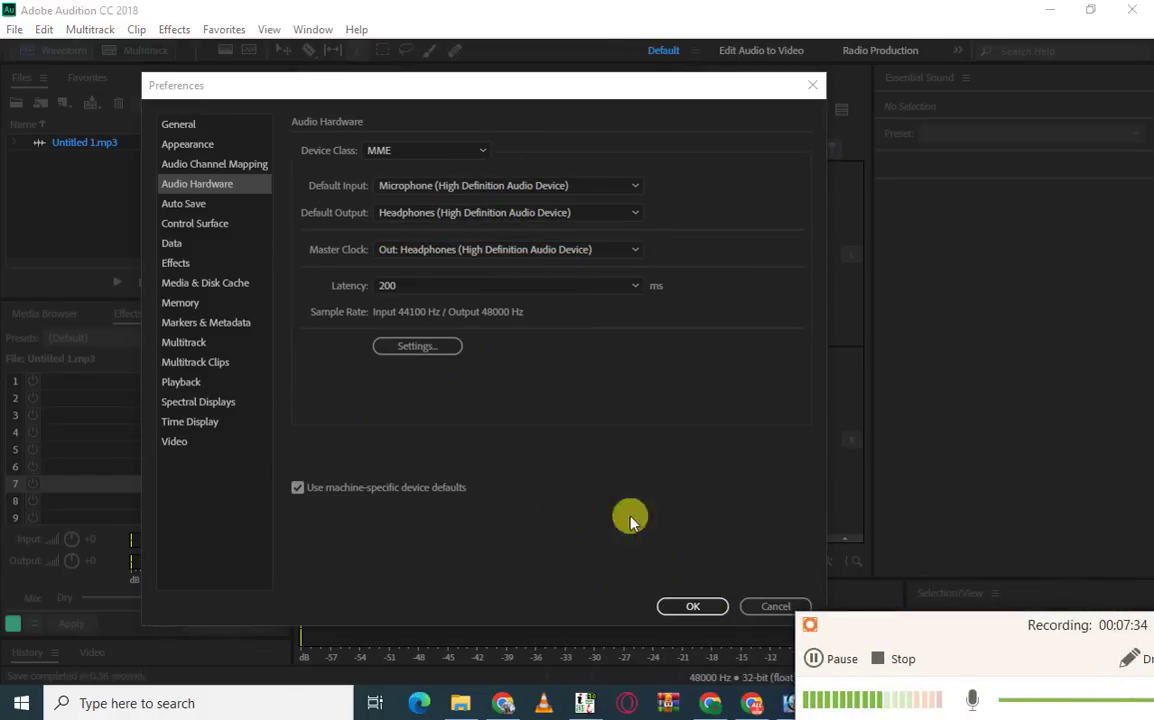
click(476, 182)
click(515, 347)
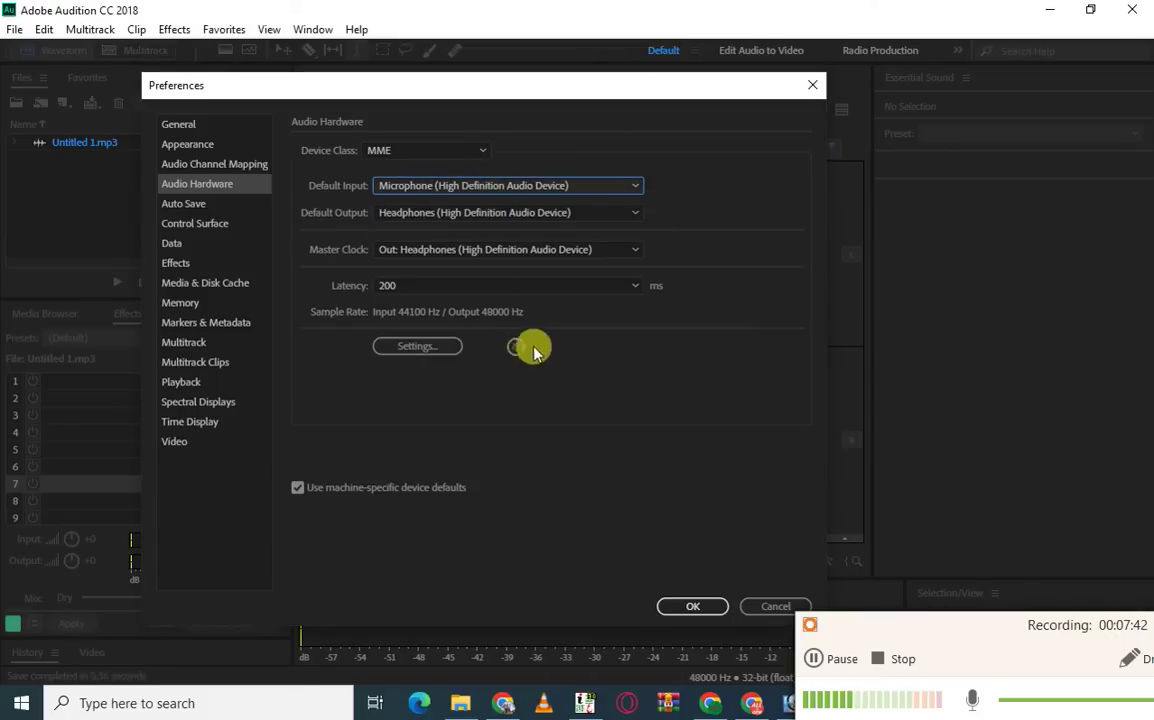
click(692, 606)
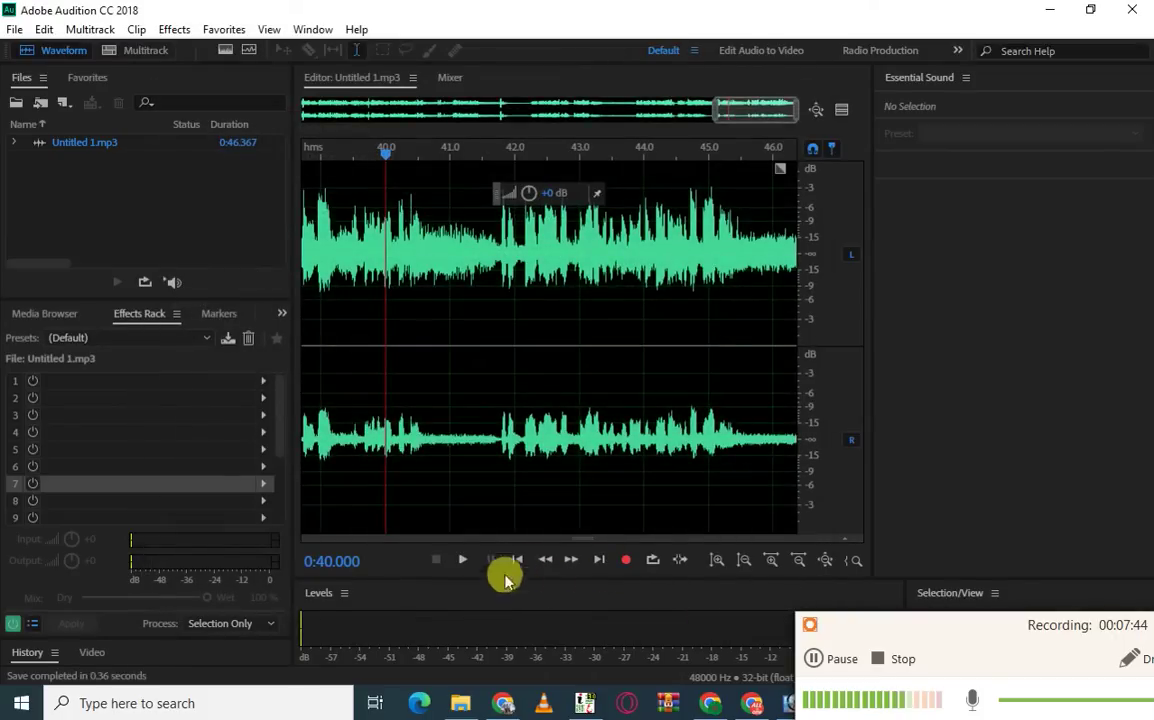
- Record a short test take into Untitled 1.mp3 from the 0:40 playhead position and stop it
click(625, 560)
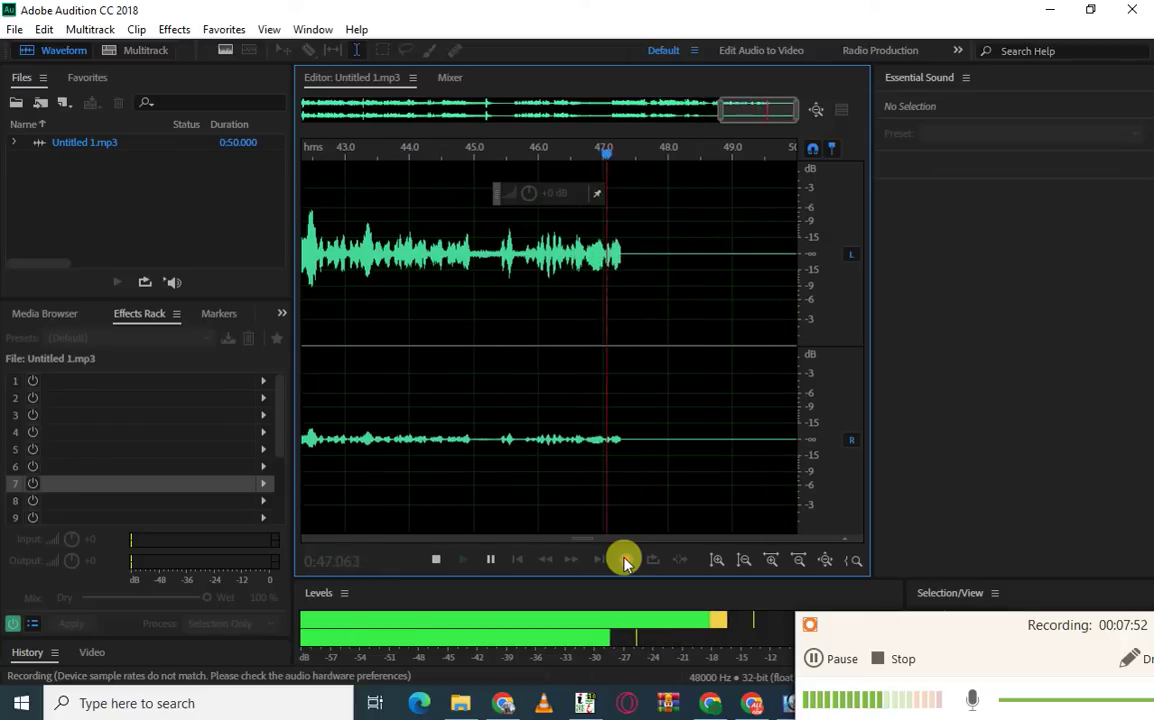
click(436, 560)
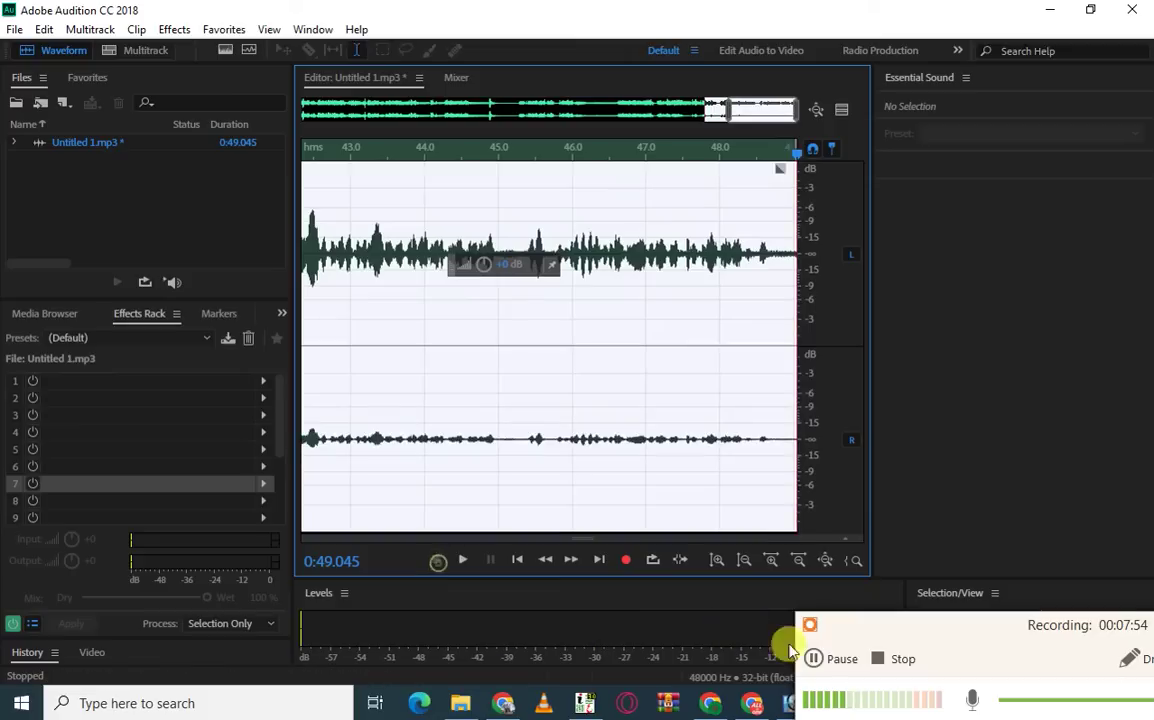
click(813, 658)
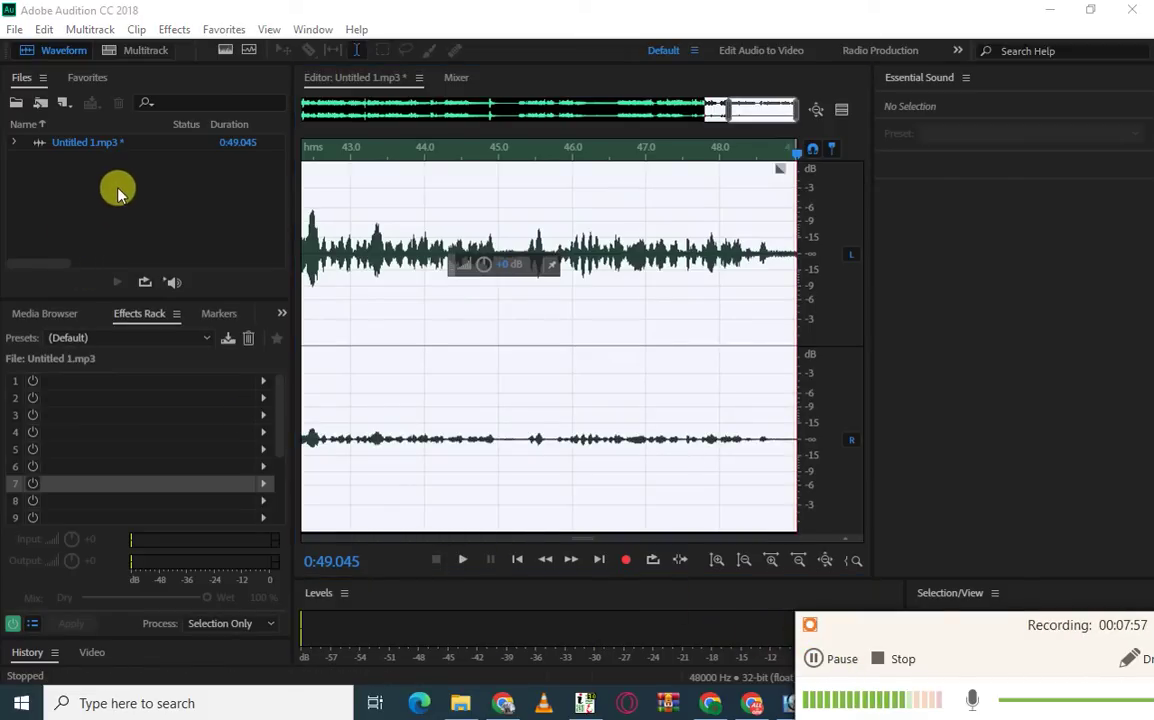
- Close all files without saving the changes to Untitled 1.mp3
right_click(87, 145)
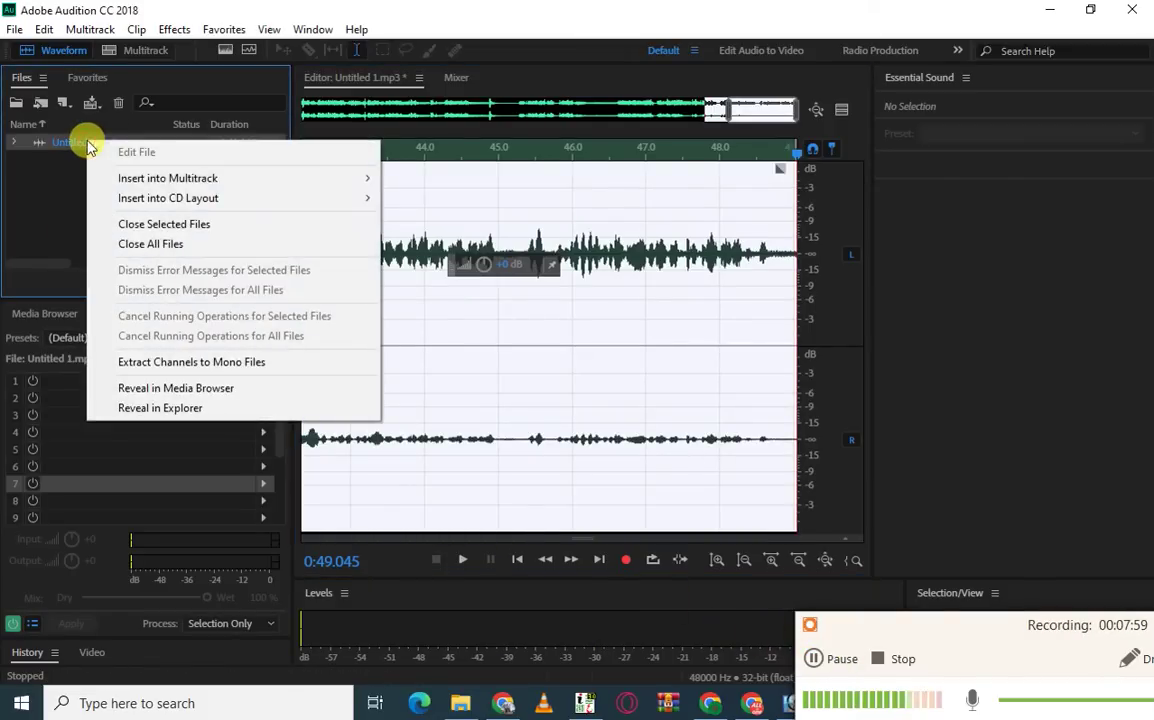
click(204, 243)
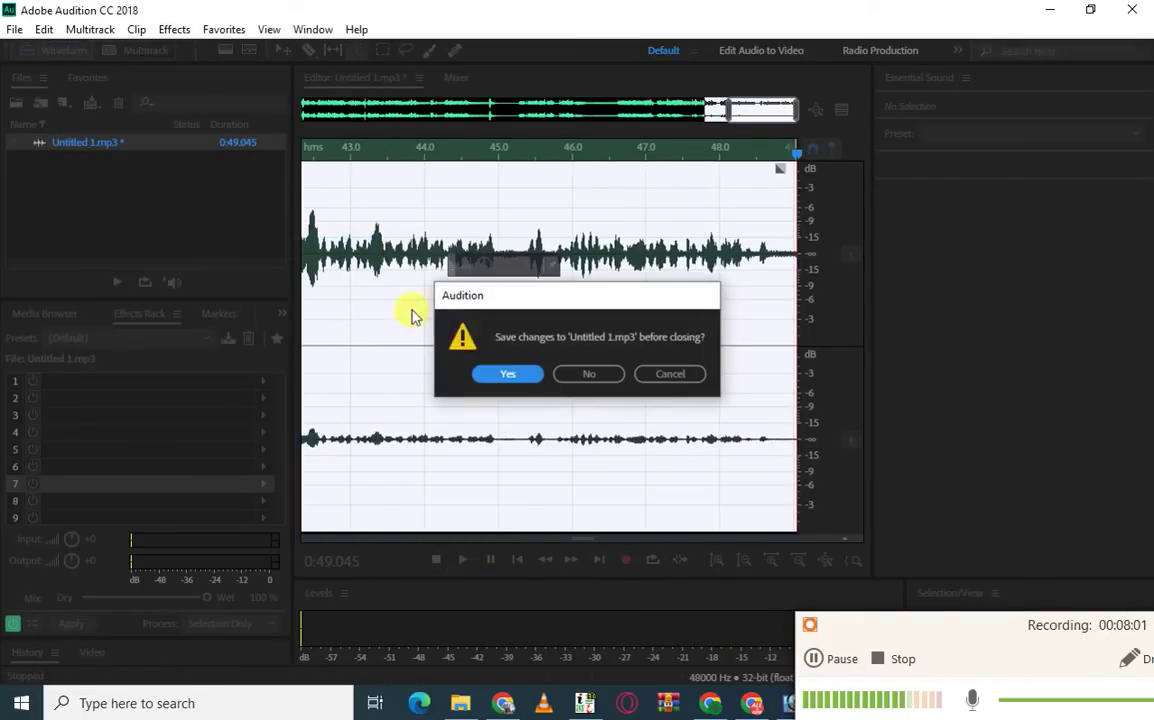
click(588, 375)
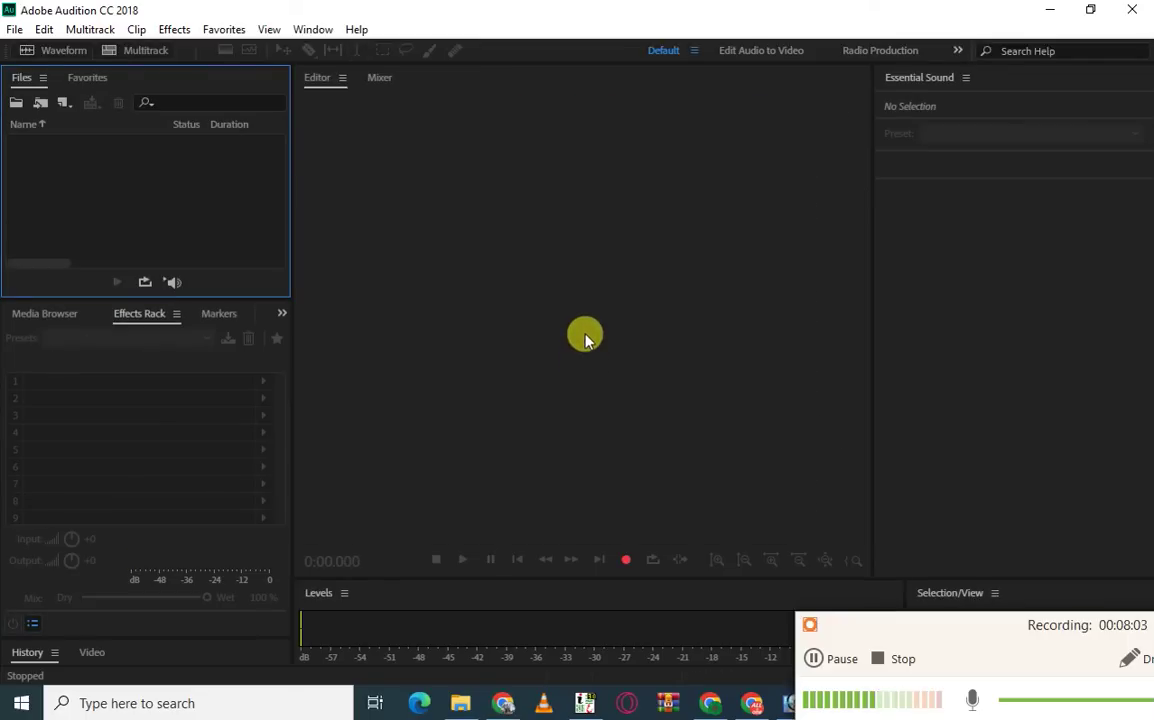
- Start a new audio file with the default settings and record a voice clip about 3.4 seconds long
click(626, 560)
click(579, 409)
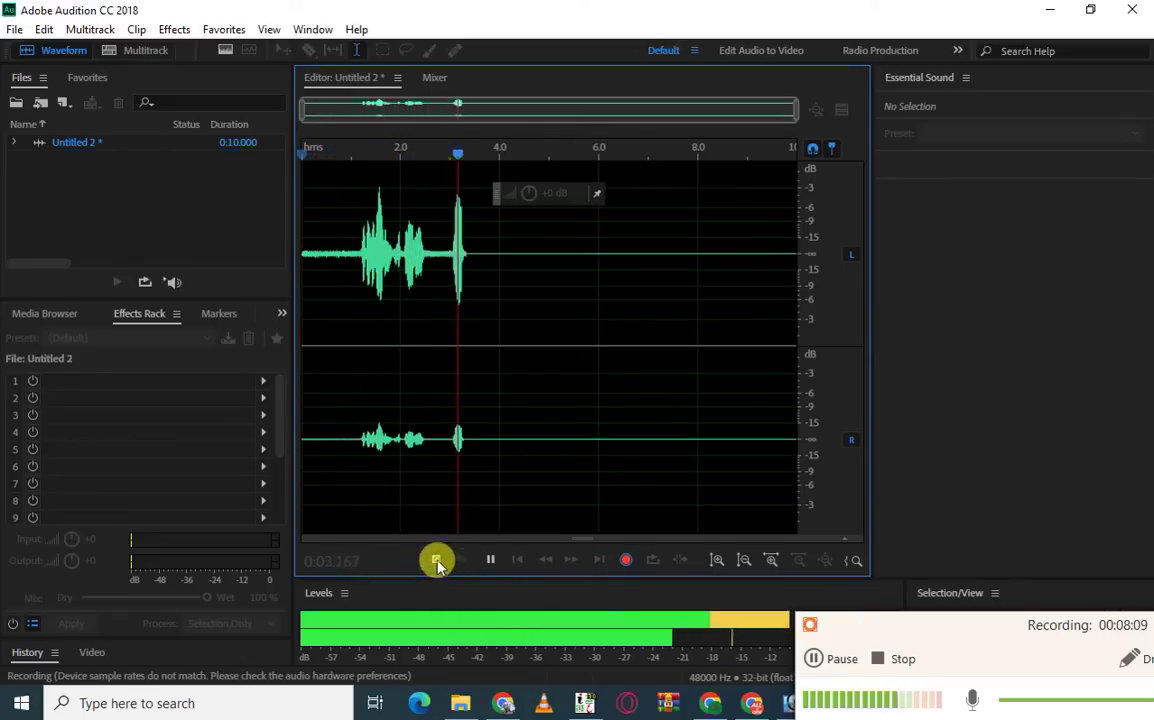
click(436, 560)
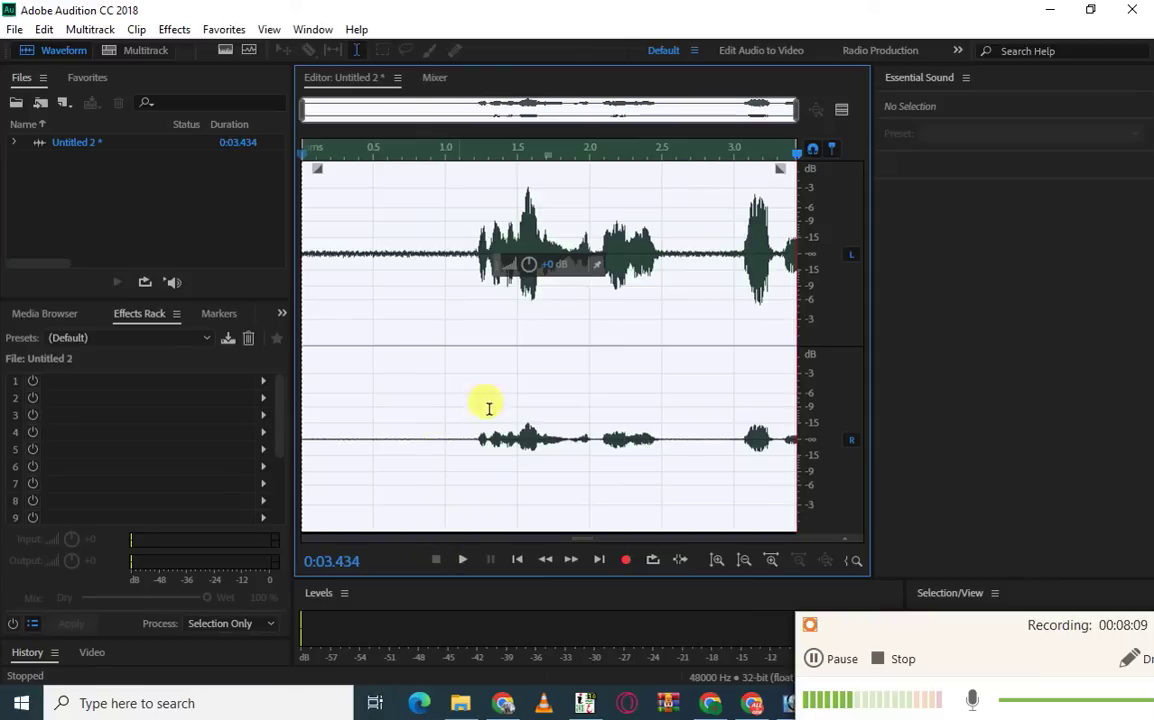
- Load the (Last Applied Rack) preset in the effects rack and apply it to the whole new recording
click(124, 338)
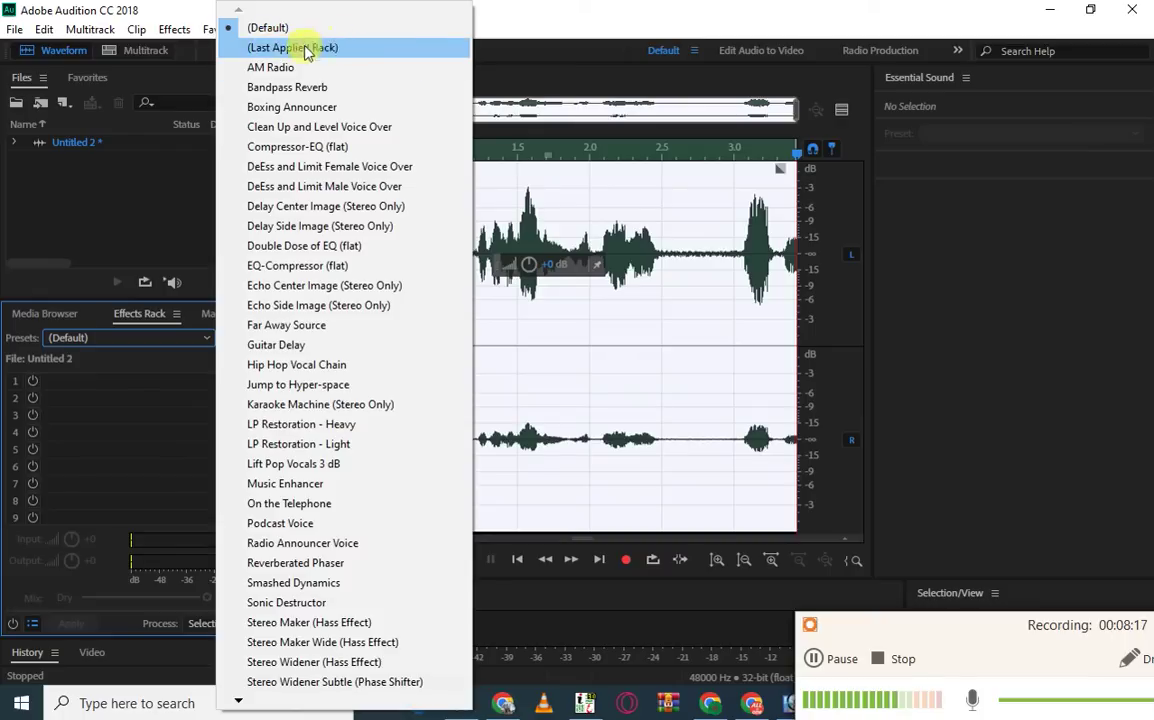
click(390, 48)
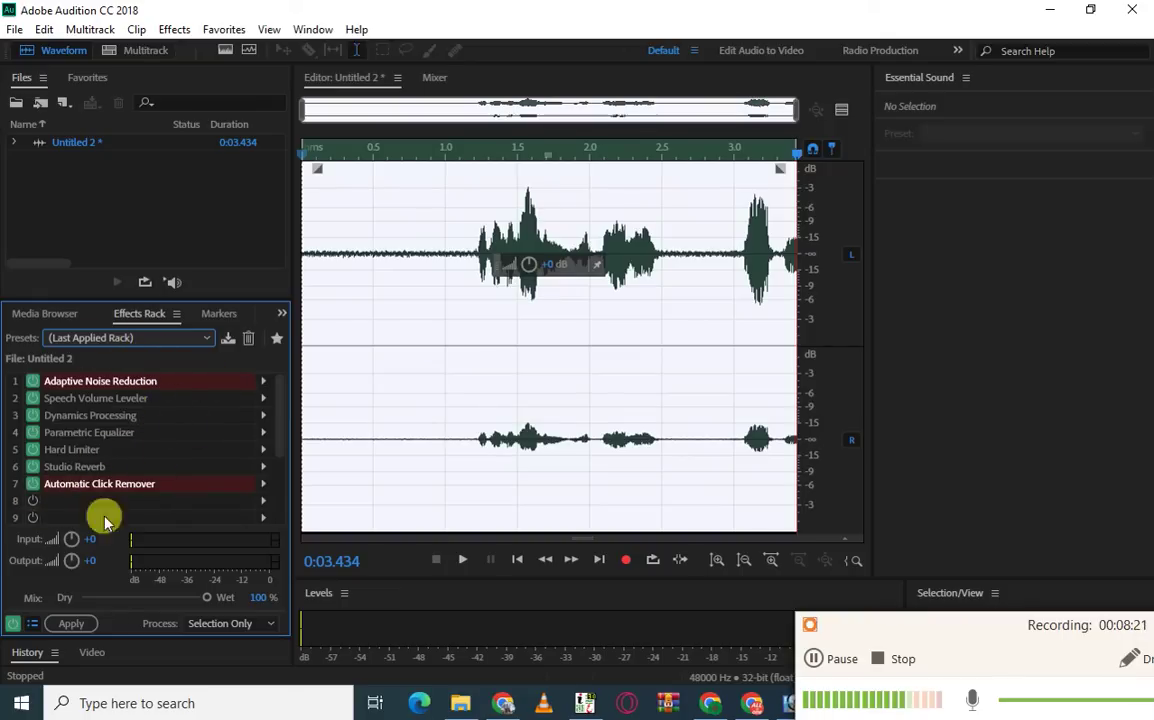
click(68, 624)
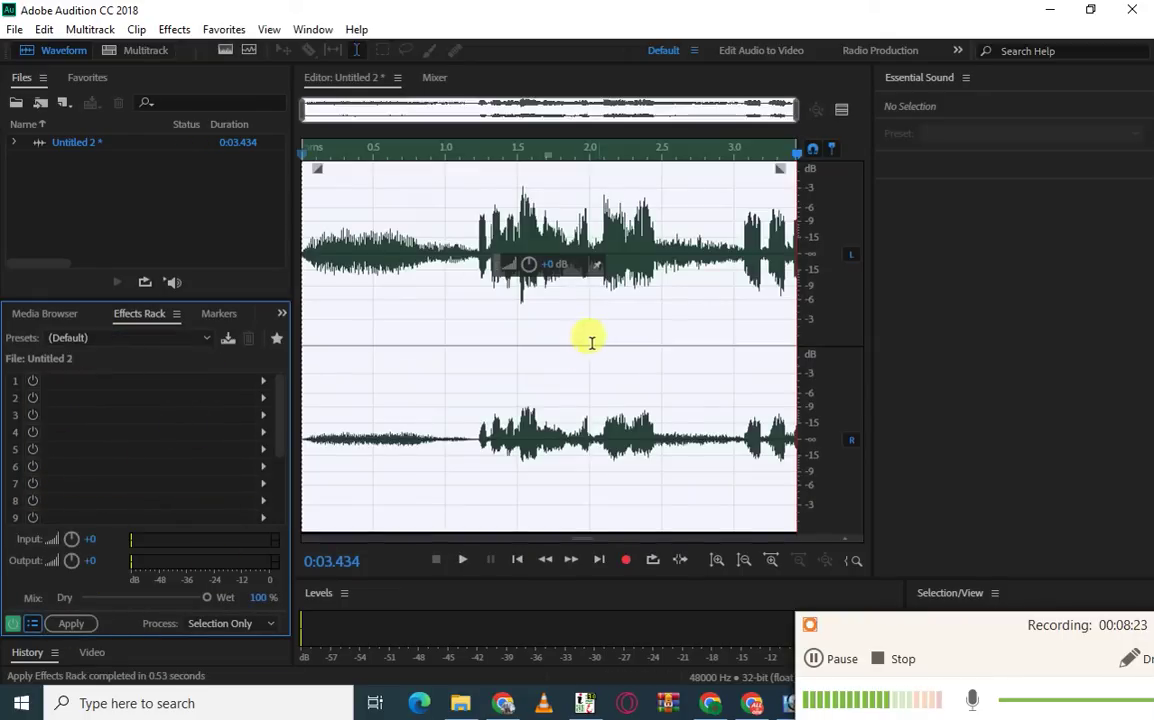
- Save the processed recording as Untitled 2.mp3 in the Documents folder in MP3 Audio format, accepting the compressed-format save
click(15, 29)
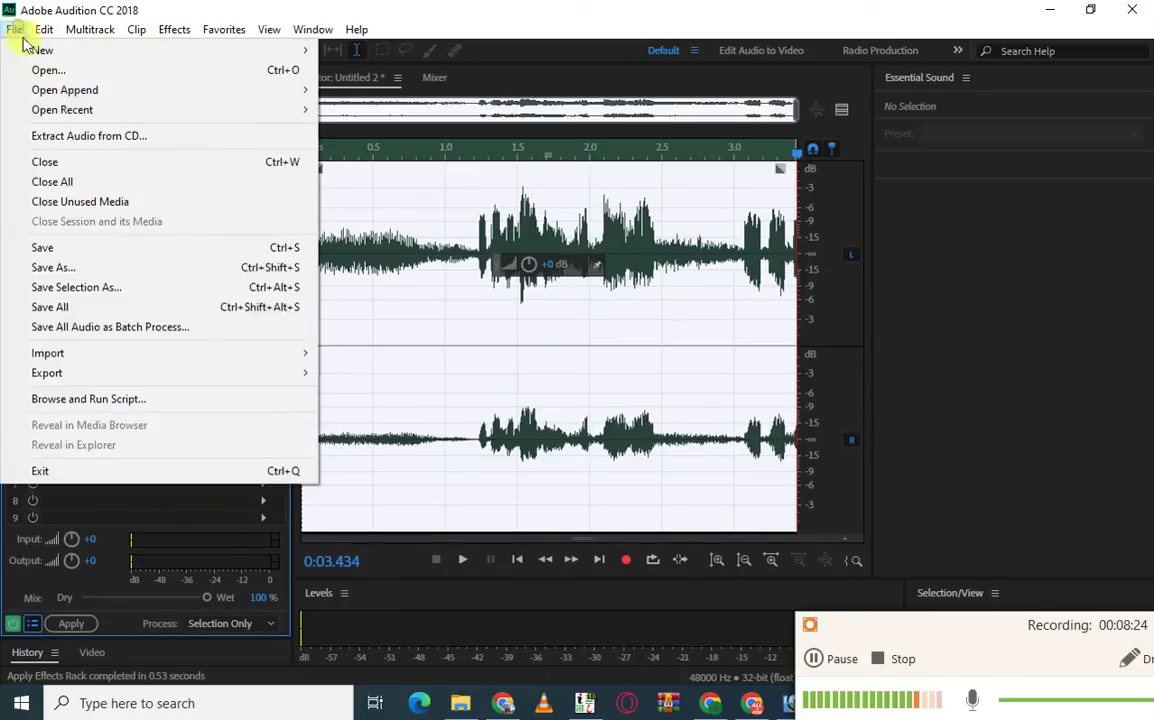
click(90, 267)
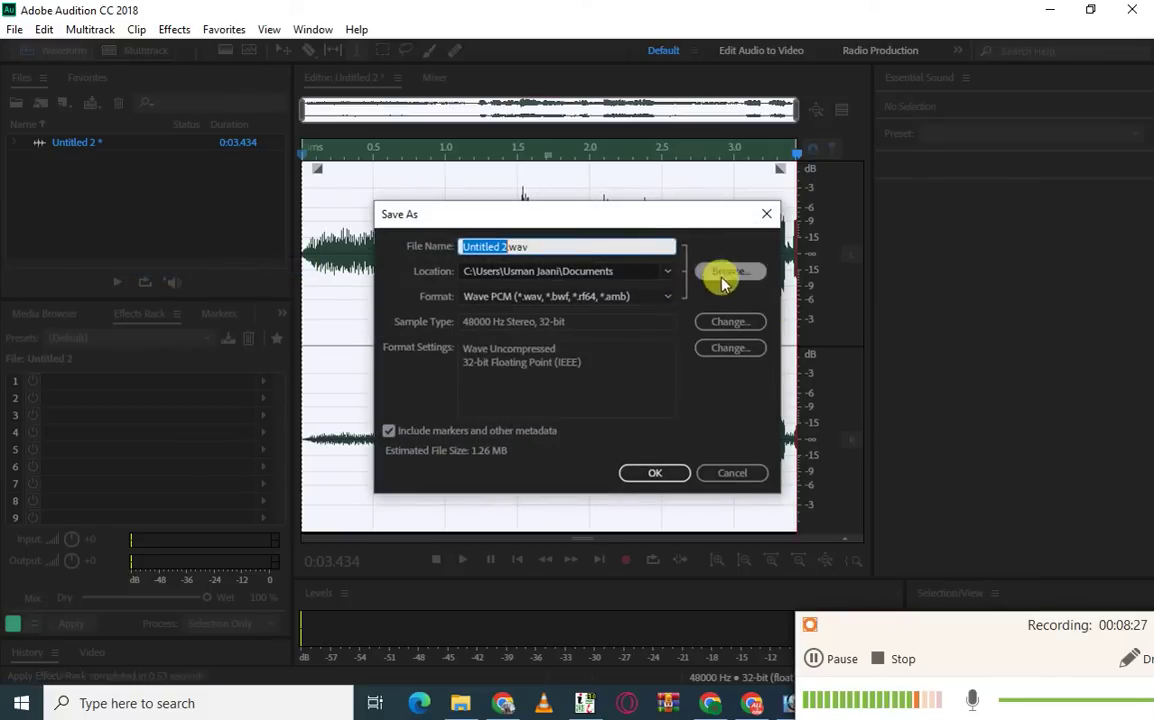
click(660, 296)
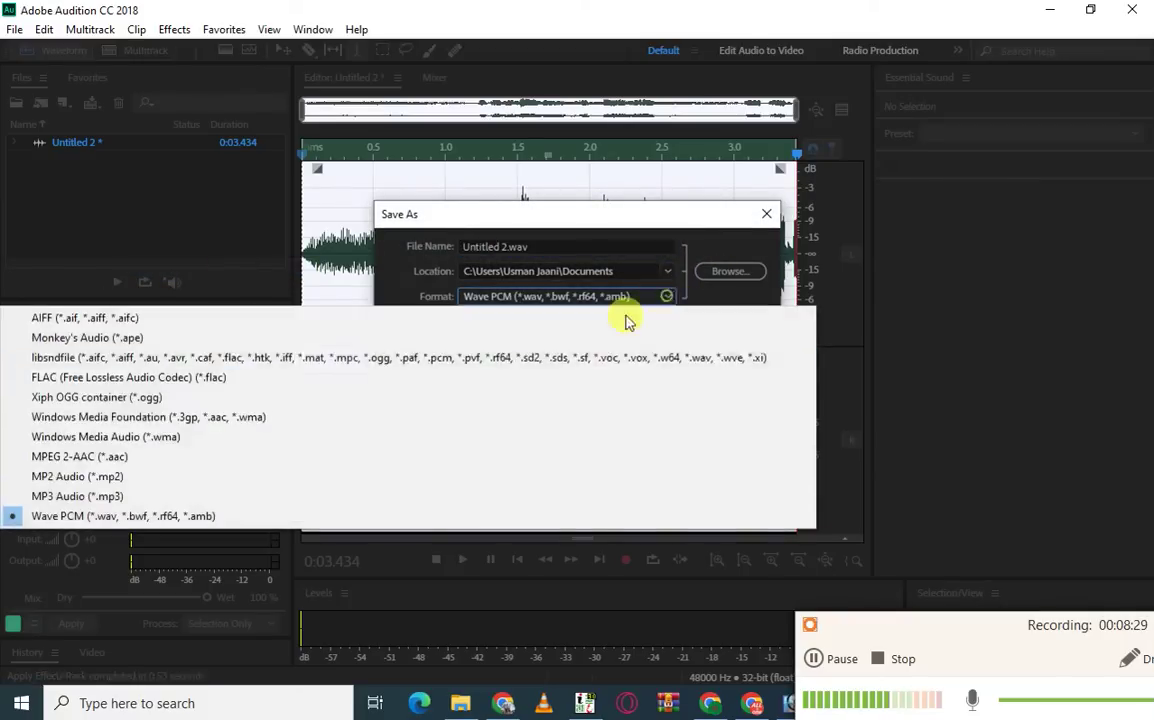
click(111, 476)
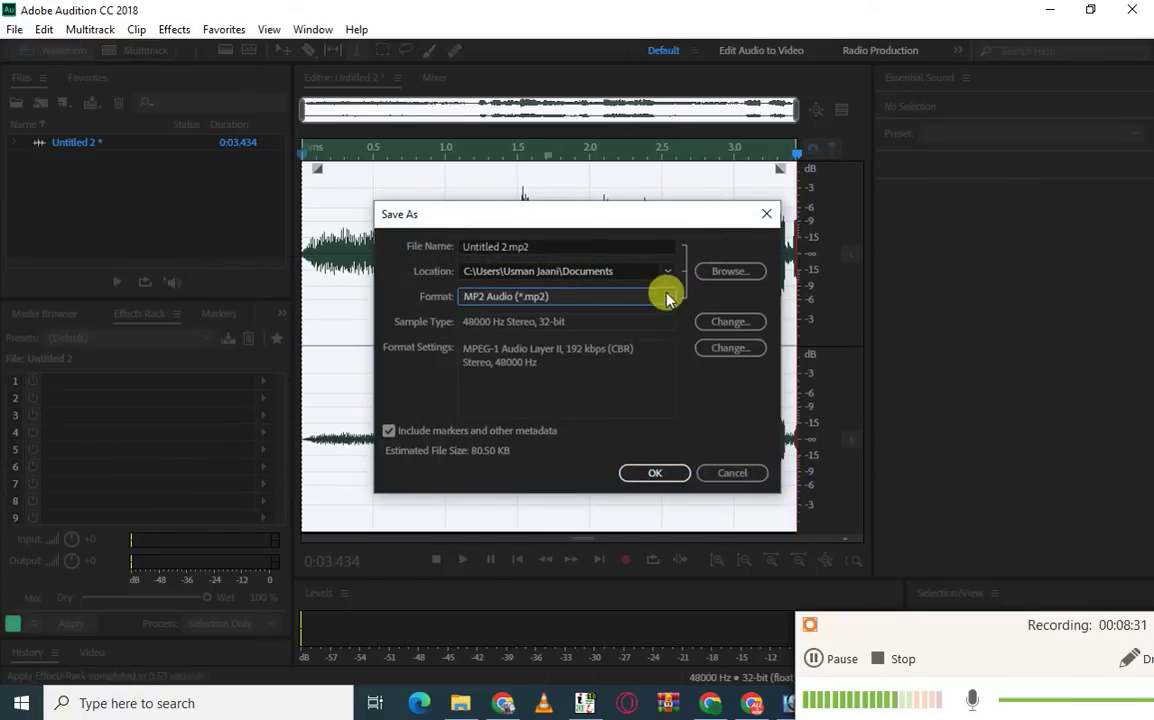
click(666, 296)
click(121, 497)
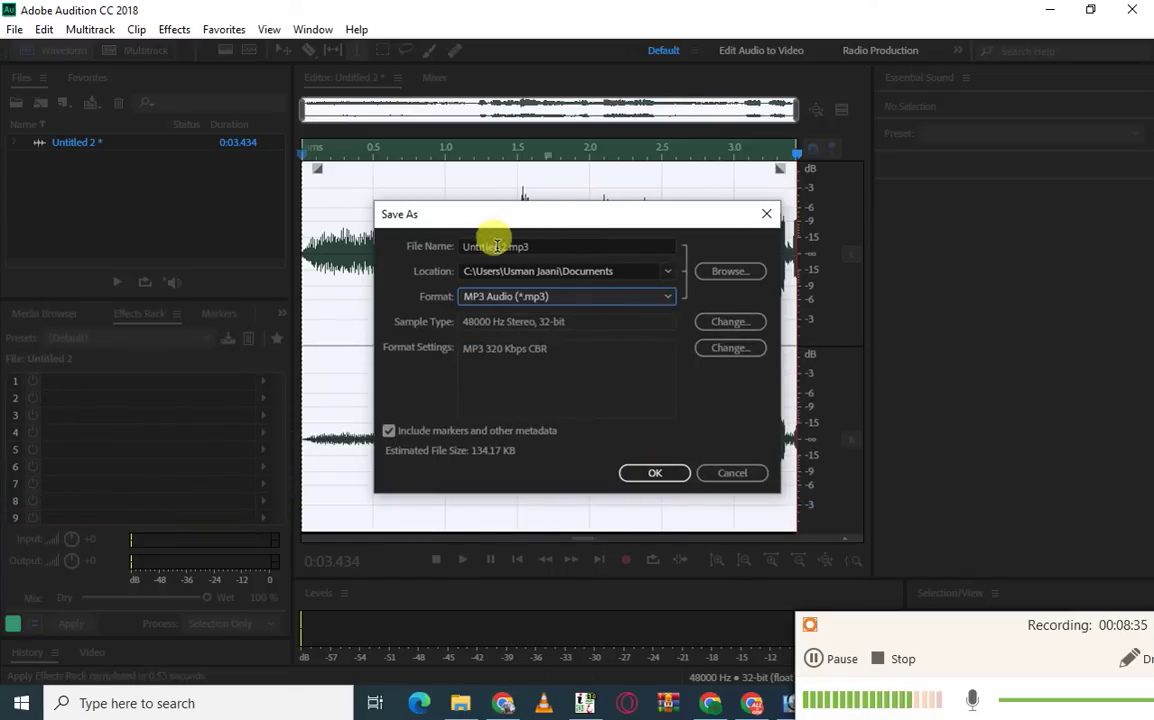
click(638, 470)
click(672, 402)
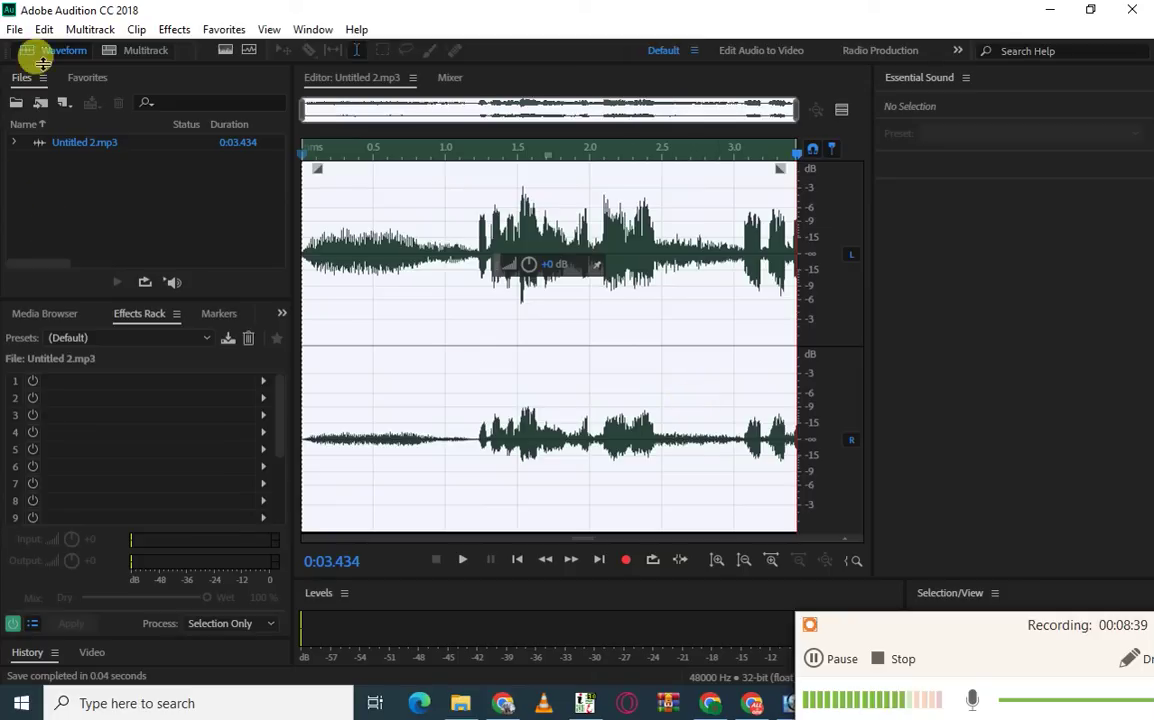
- Review the Audio Hardware preferences, including device class, default input and output, and sample rate, and close them
click(43, 30)
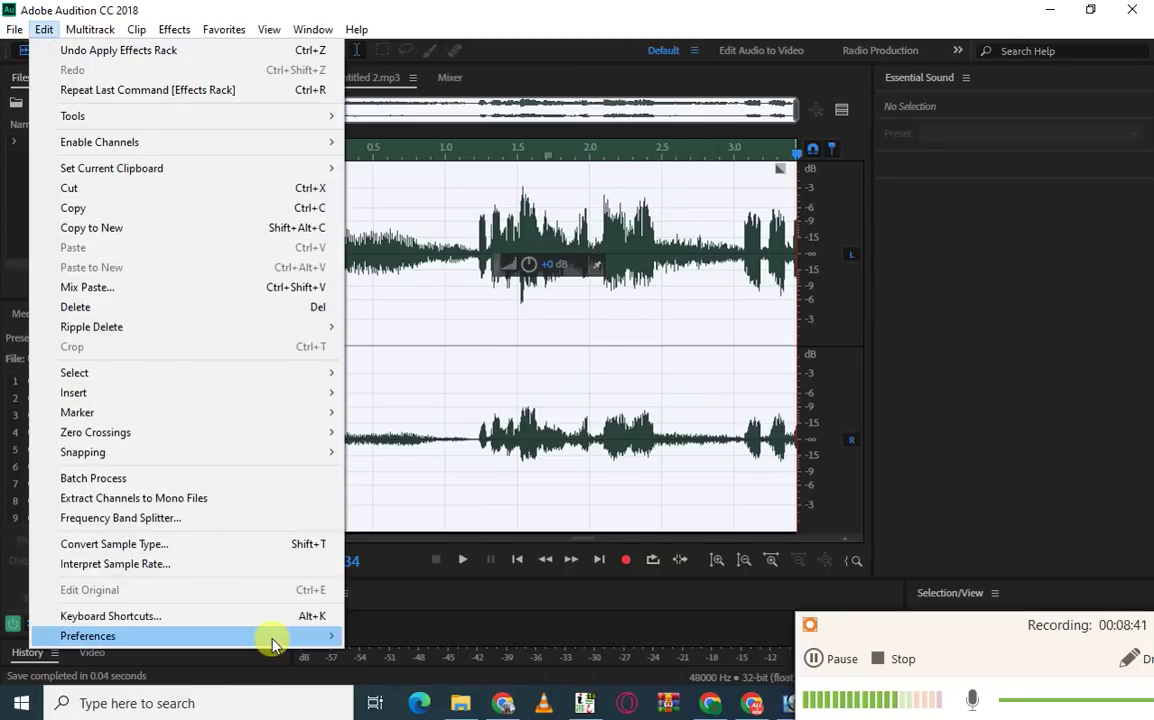
mouse_move(293, 646)
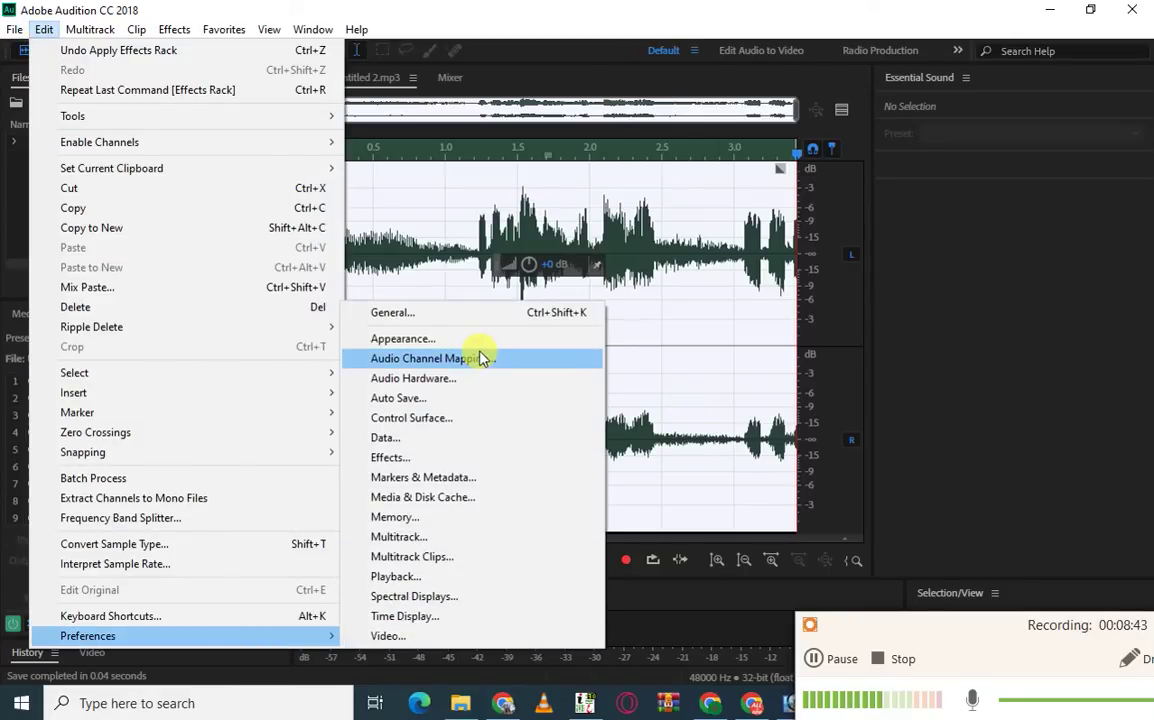
click(472, 378)
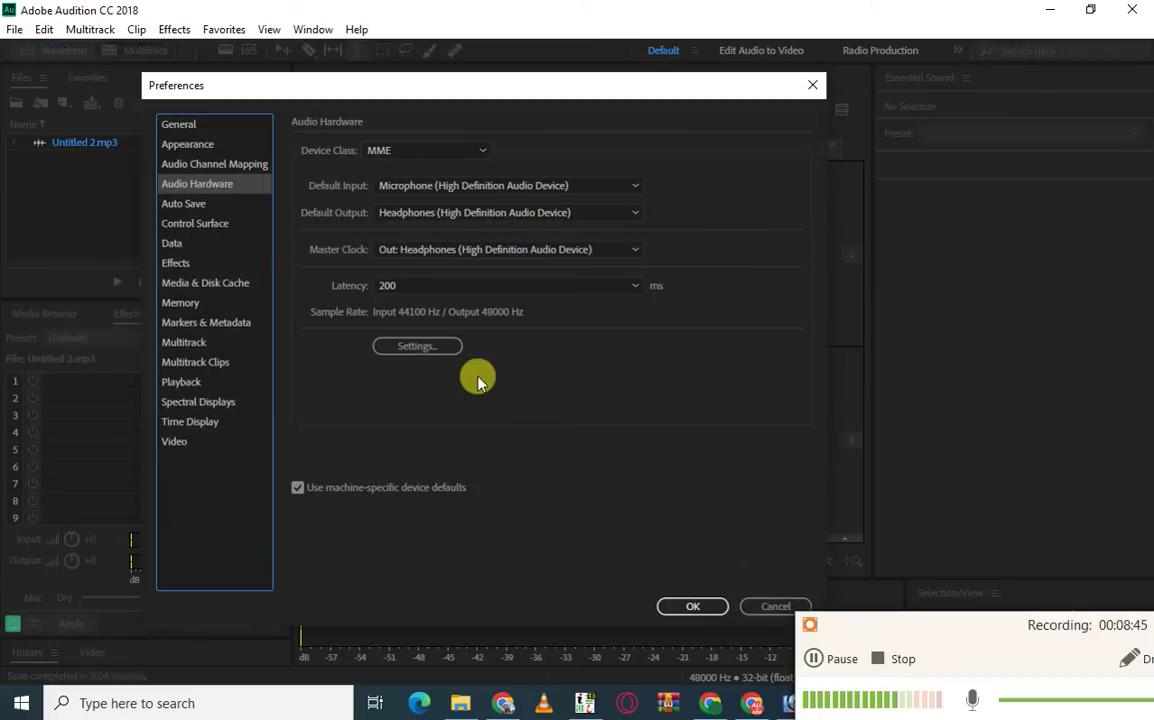
drag(471, 93, 397, 97)
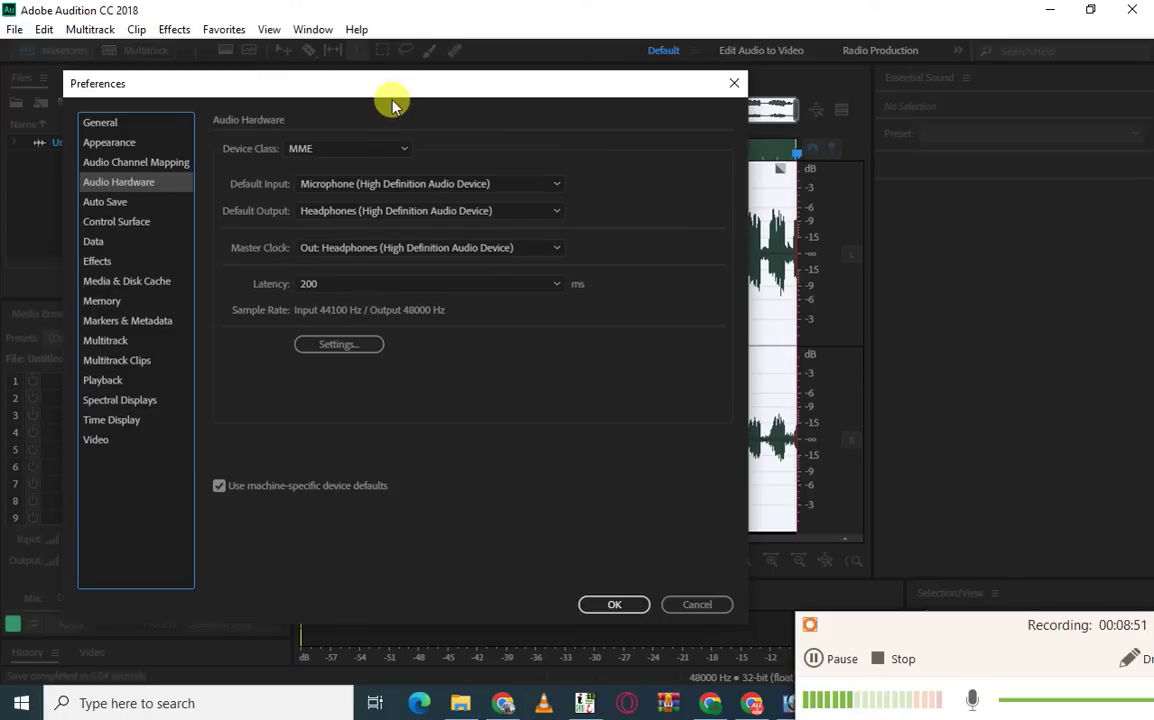
click(600, 606)
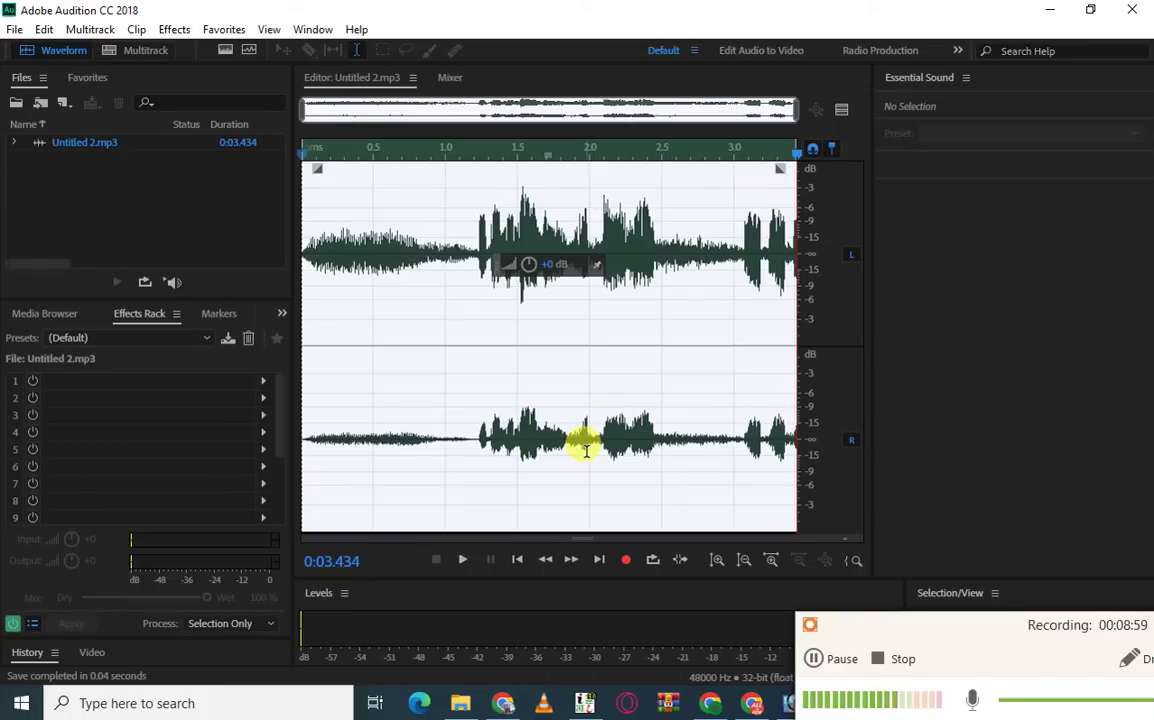
- Look through the Audio Plug-In Manager and its option for adding a VST plug-in folder, and leave without changes
click(168, 32)
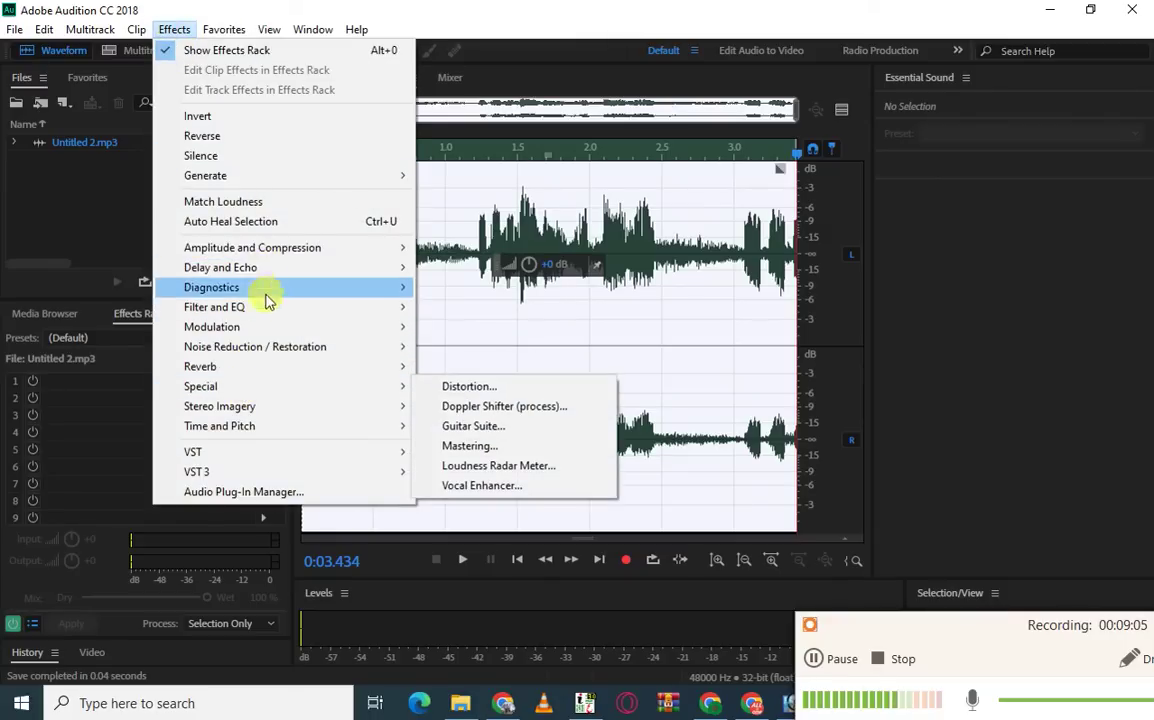
mouse_move(268, 270)
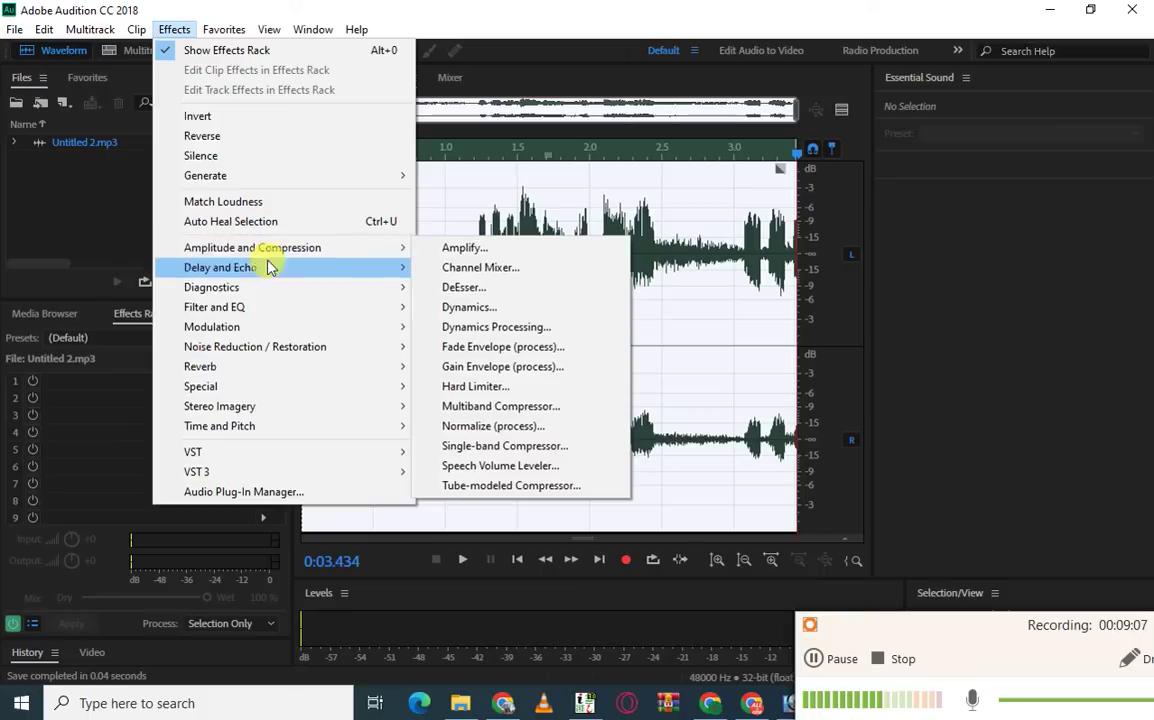
click(283, 491)
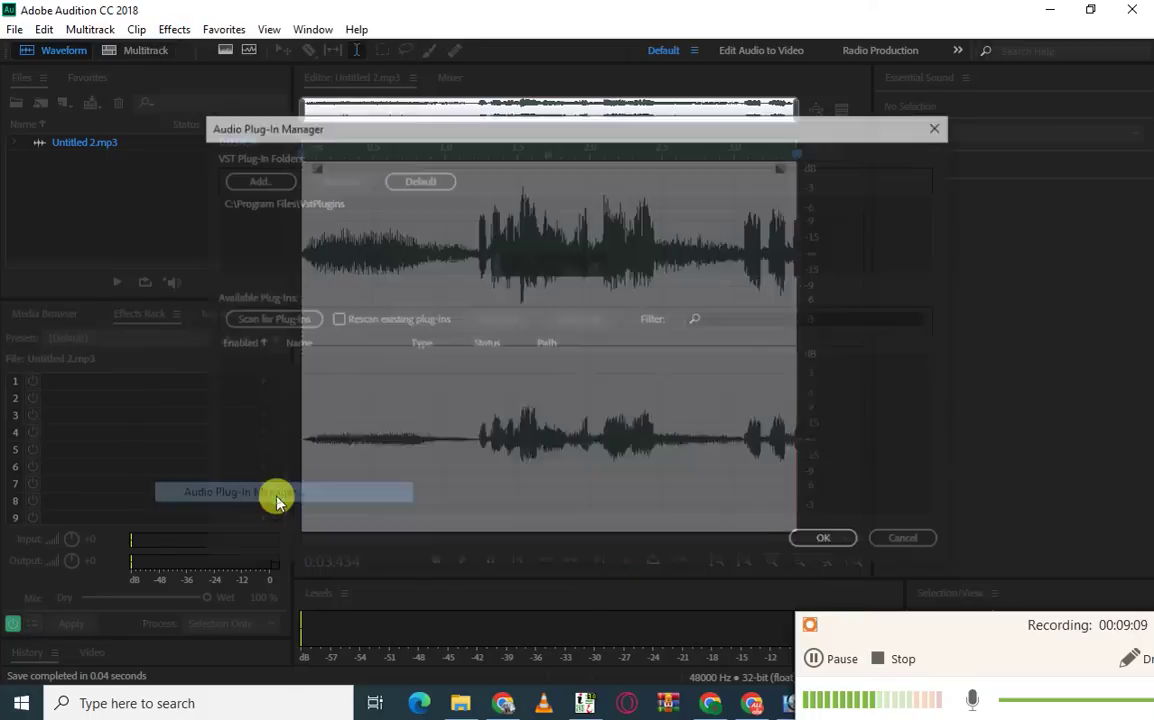
click(256, 179)
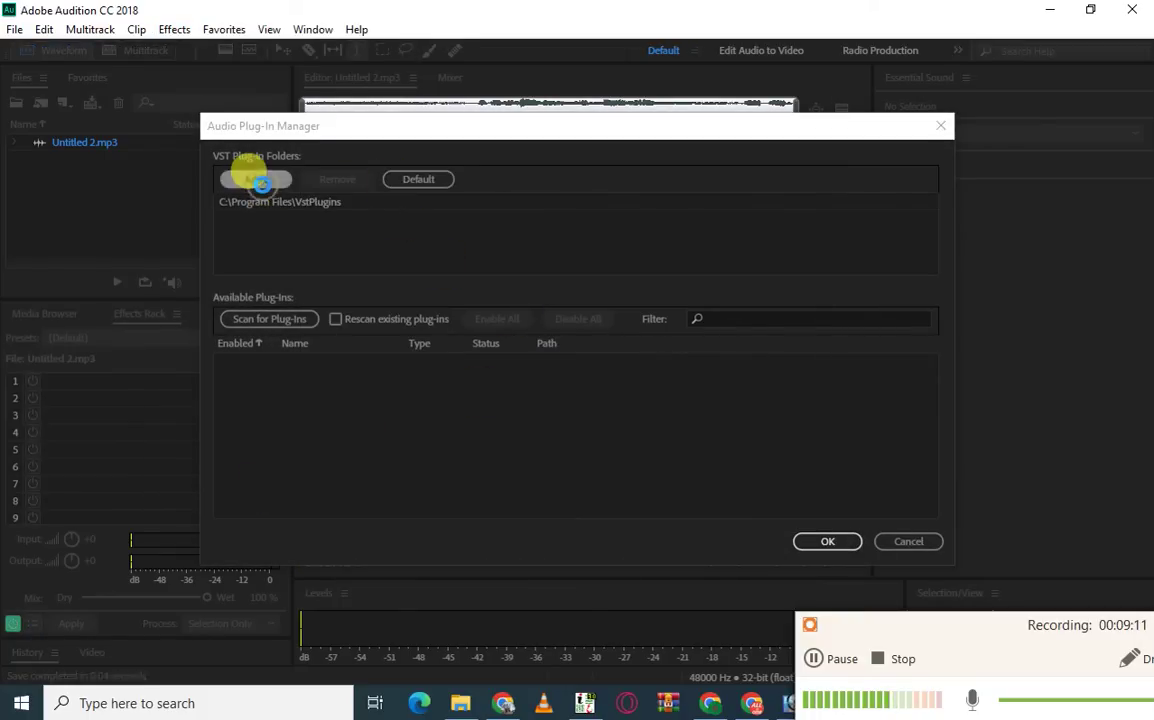
click(755, 154)
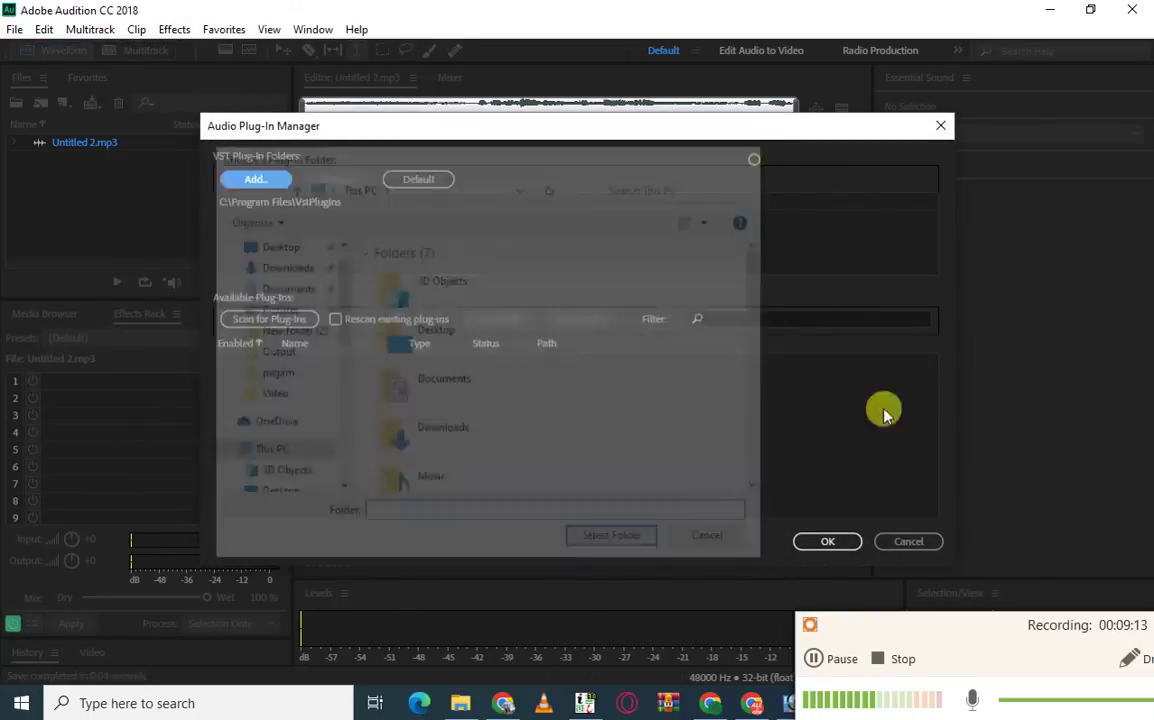
click(907, 543)
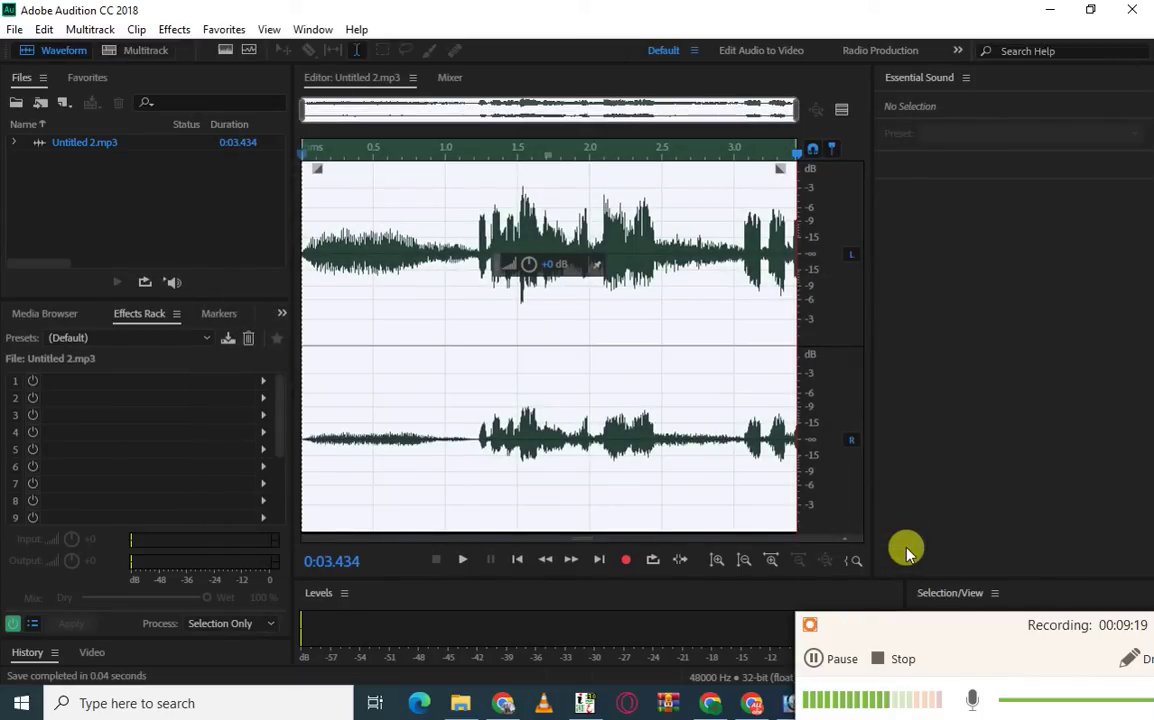
- Close all open files in the Files list
click(813, 658)
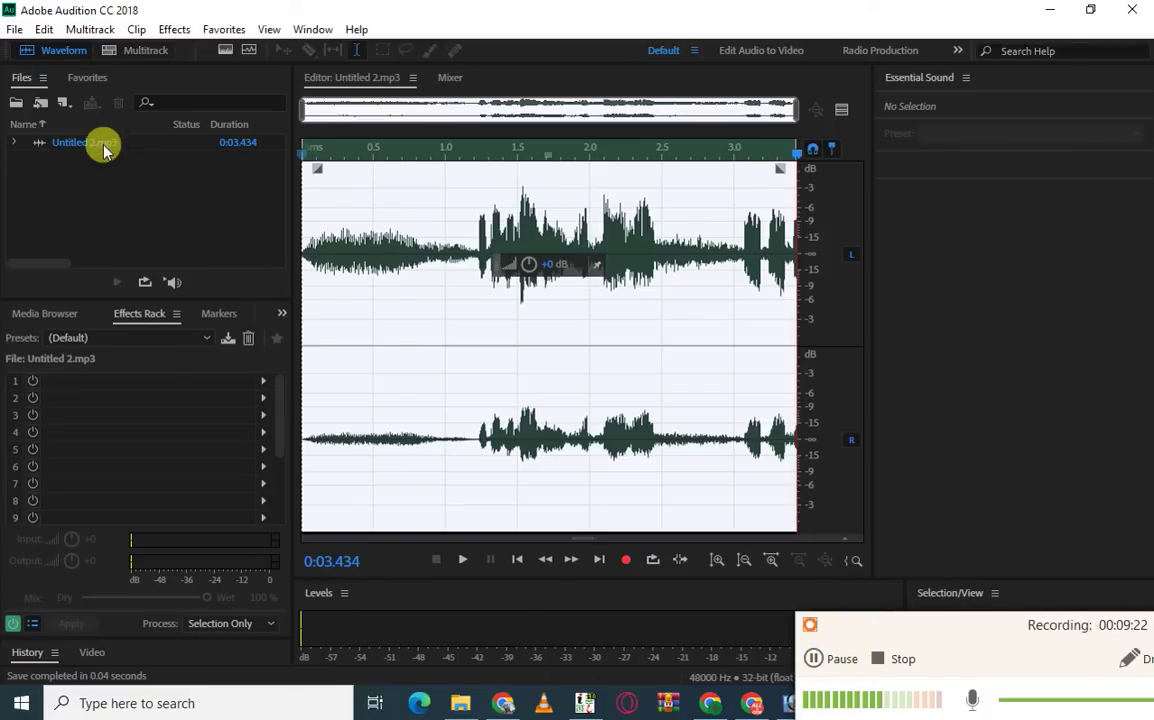
right_click(104, 148)
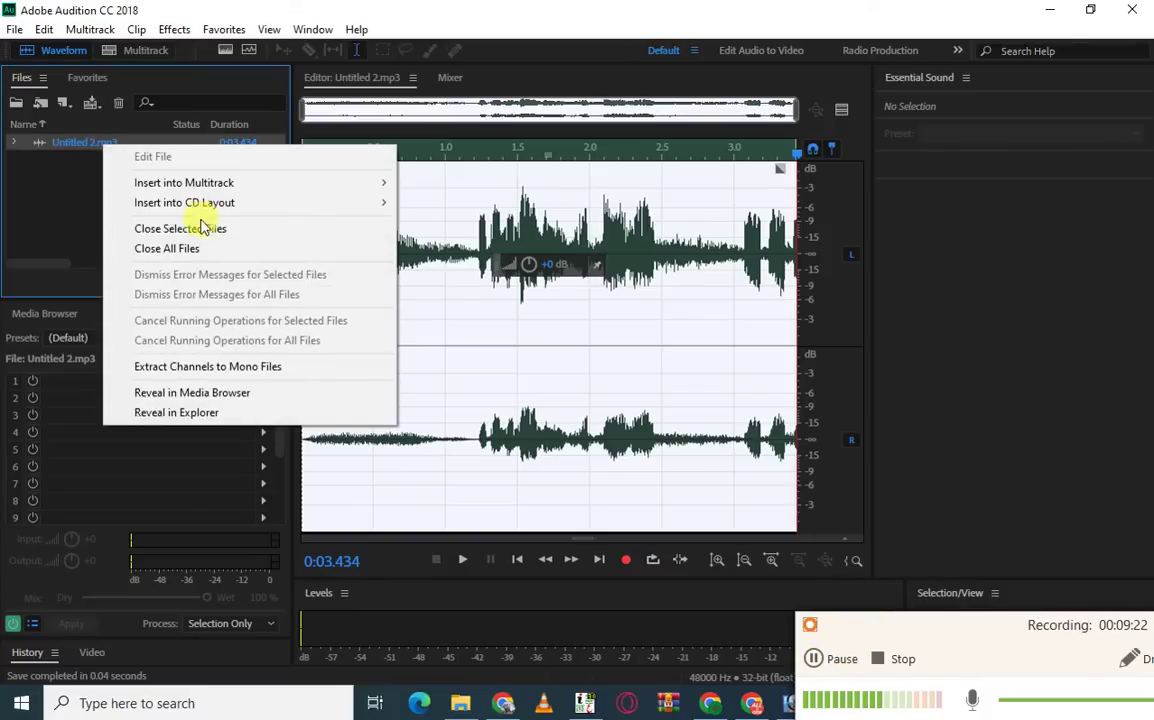
click(283, 247)
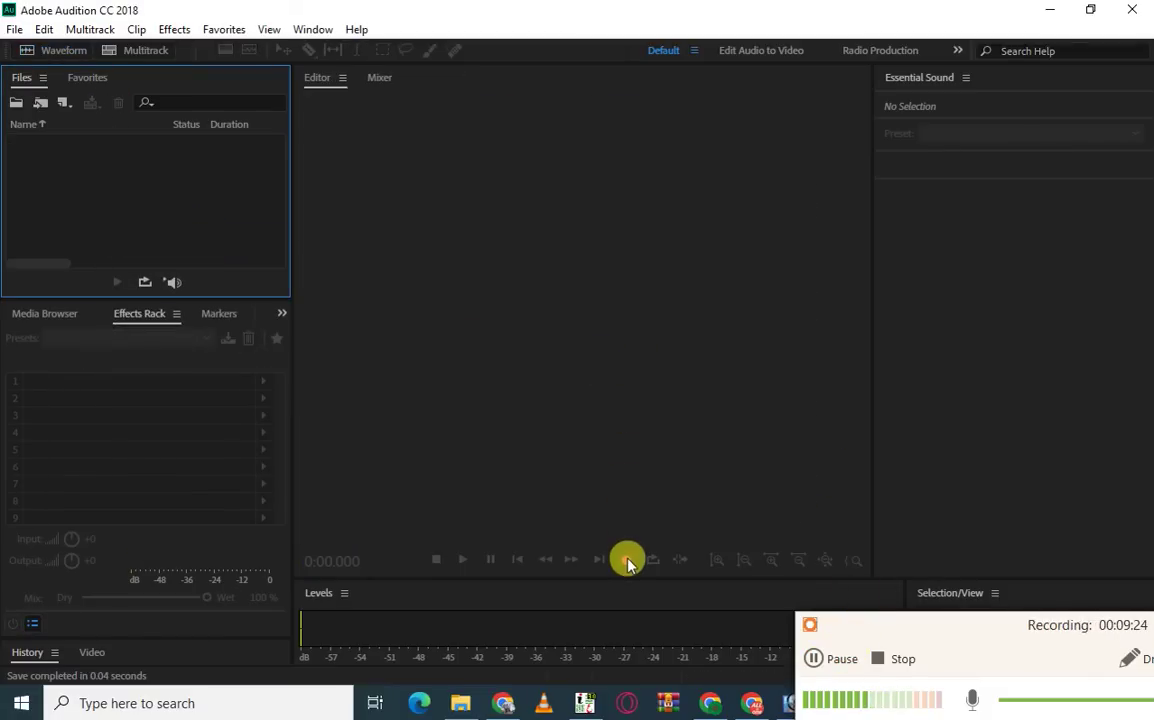
- Try several microphone volume levels in the screen recorder's control panel, such as 47% and 74%
drag(1005, 688, 631, 621)
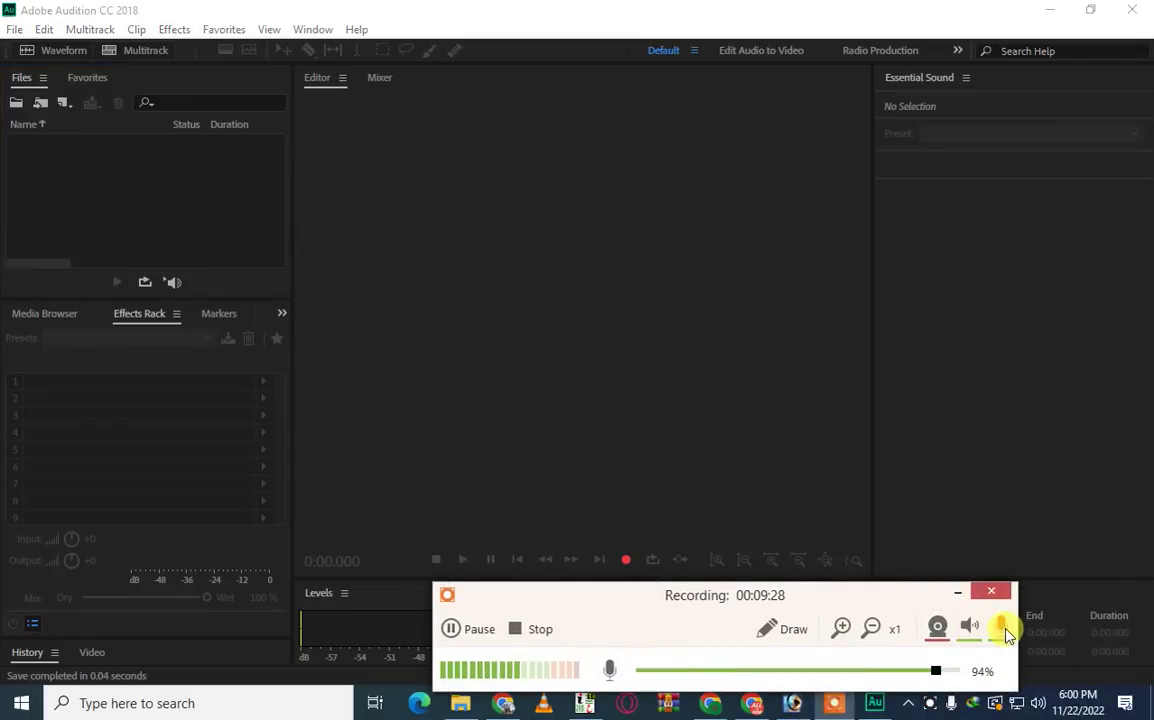
mouse_move(1003, 626)
drag(935, 670, 762, 673)
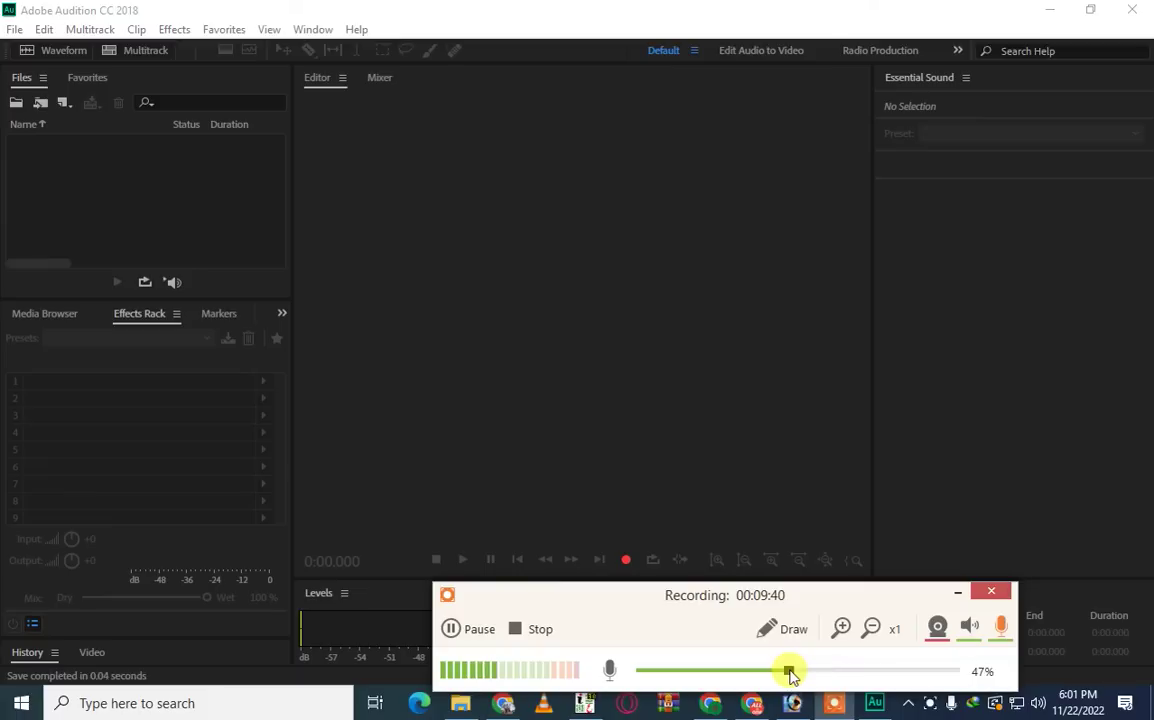
drag(789, 670, 844, 670)
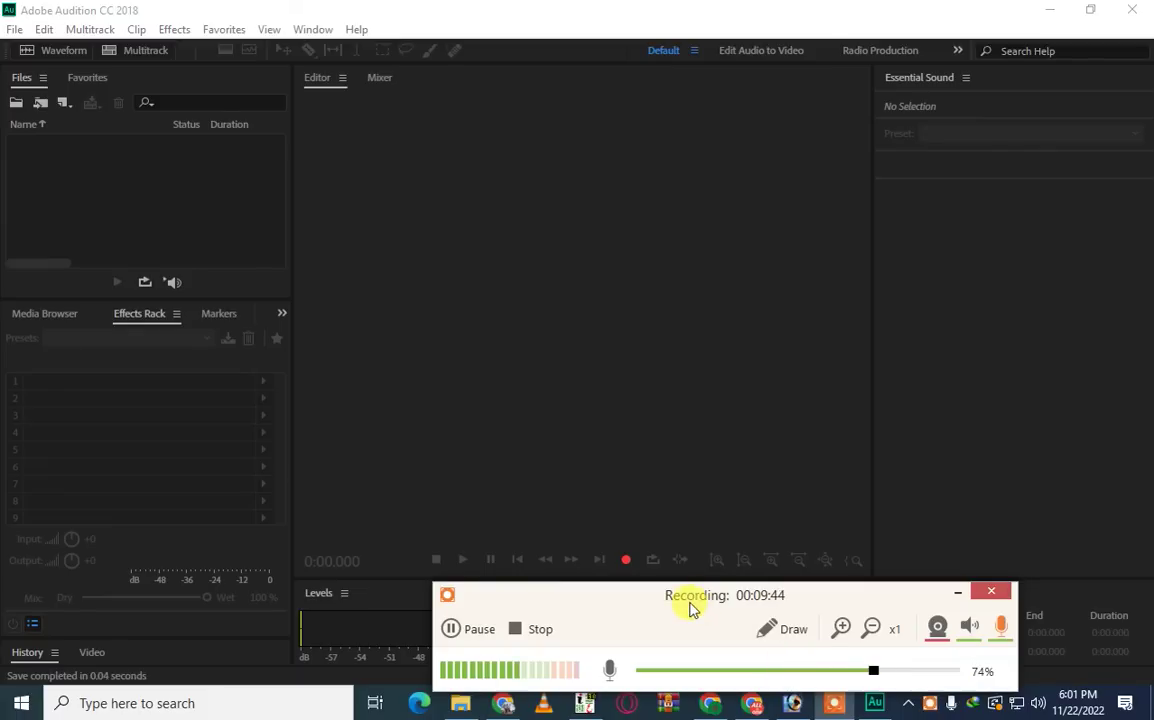
drag(873, 670, 895, 670)
click(845, 674)
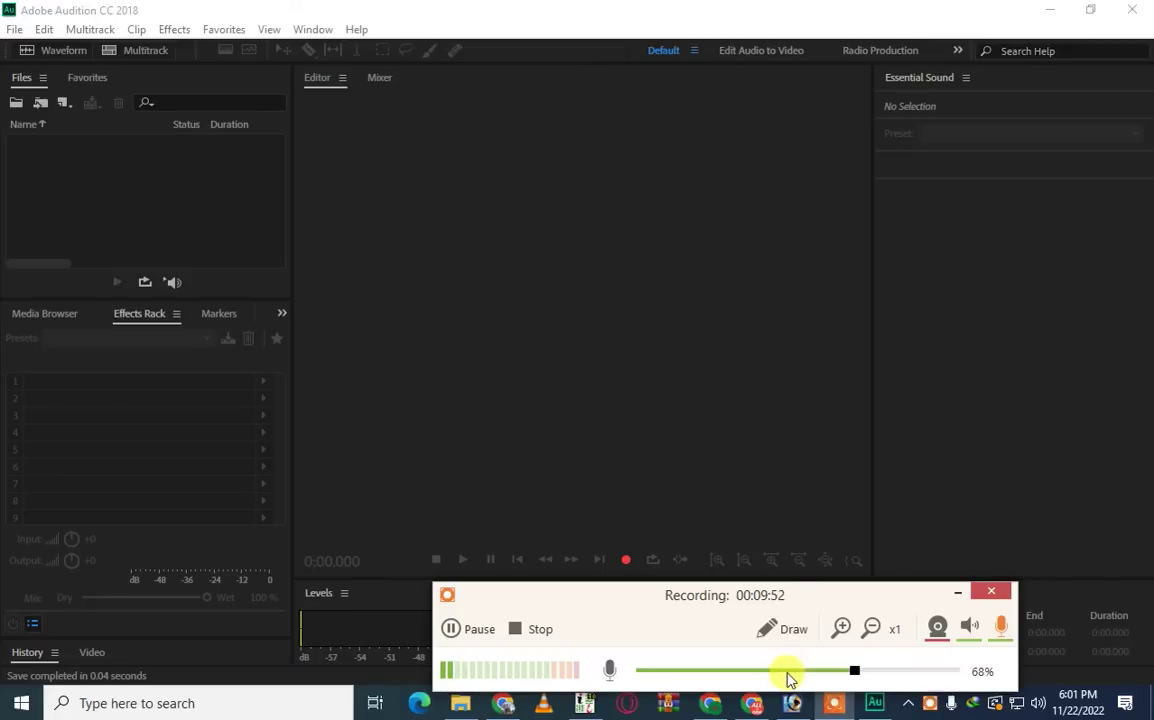
- Record a voice clip about 38 seconds long in a new default audio file while varying the microphone volume, and stop it
click(624, 560)
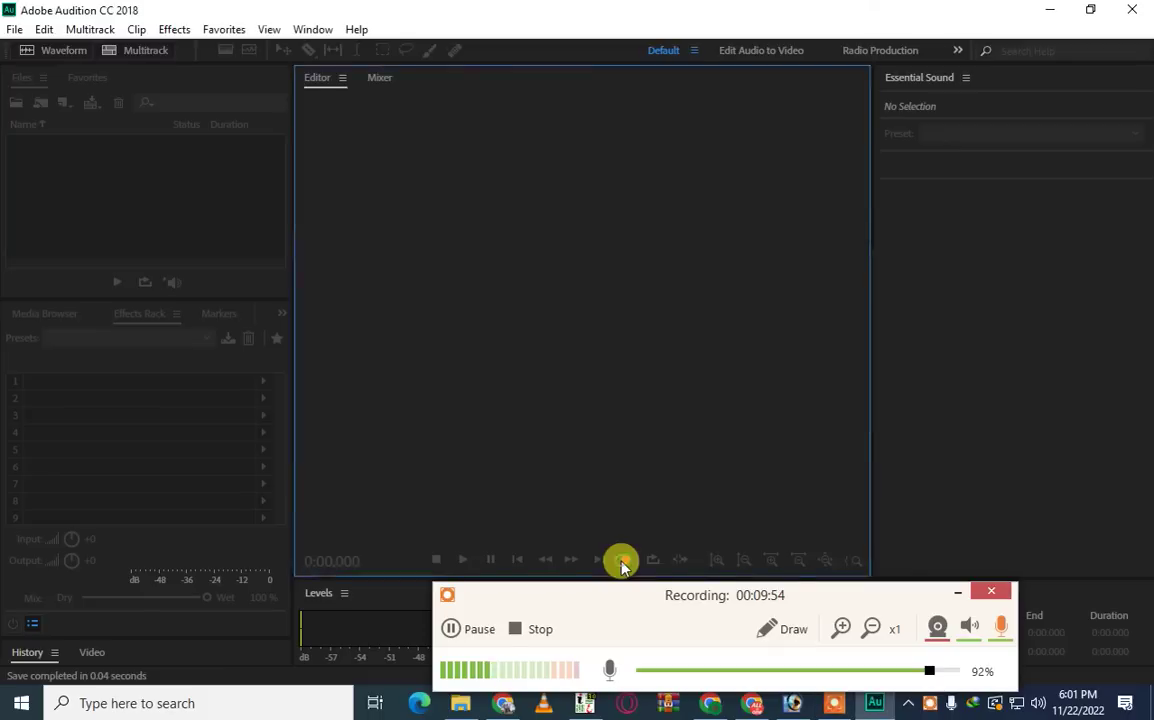
click(615, 405)
drag(890, 670, 793, 669)
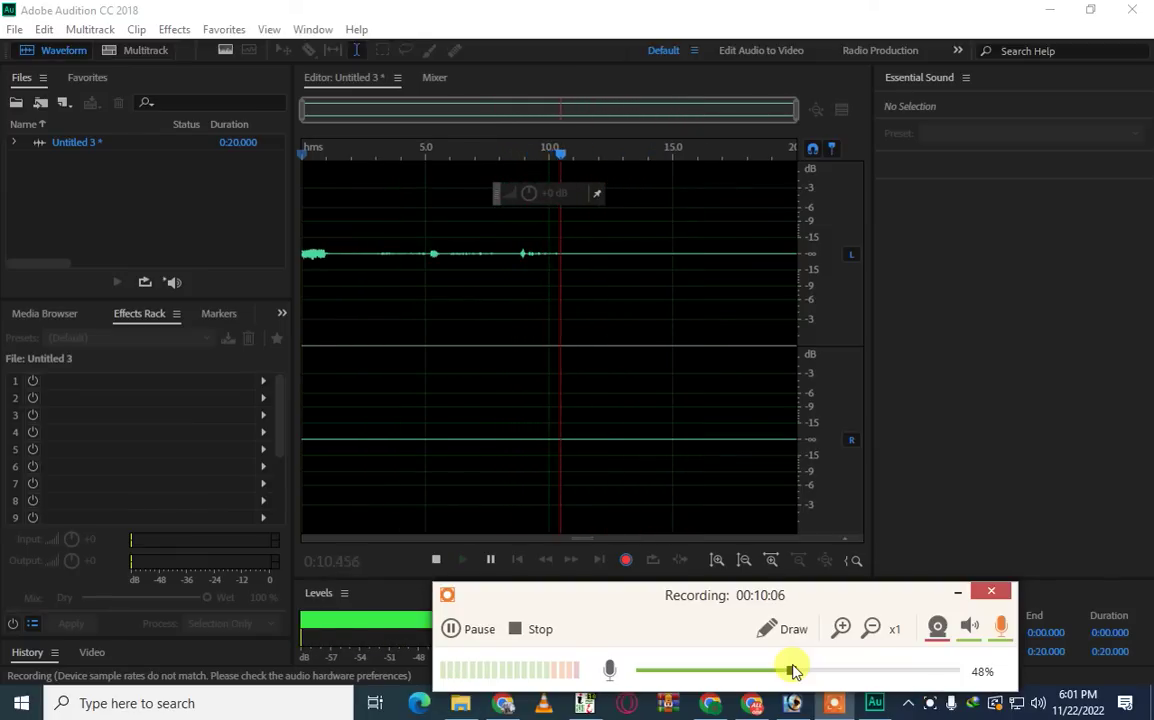
scroll(795, 671, up, 3)
scroll(795, 671, up, 3)
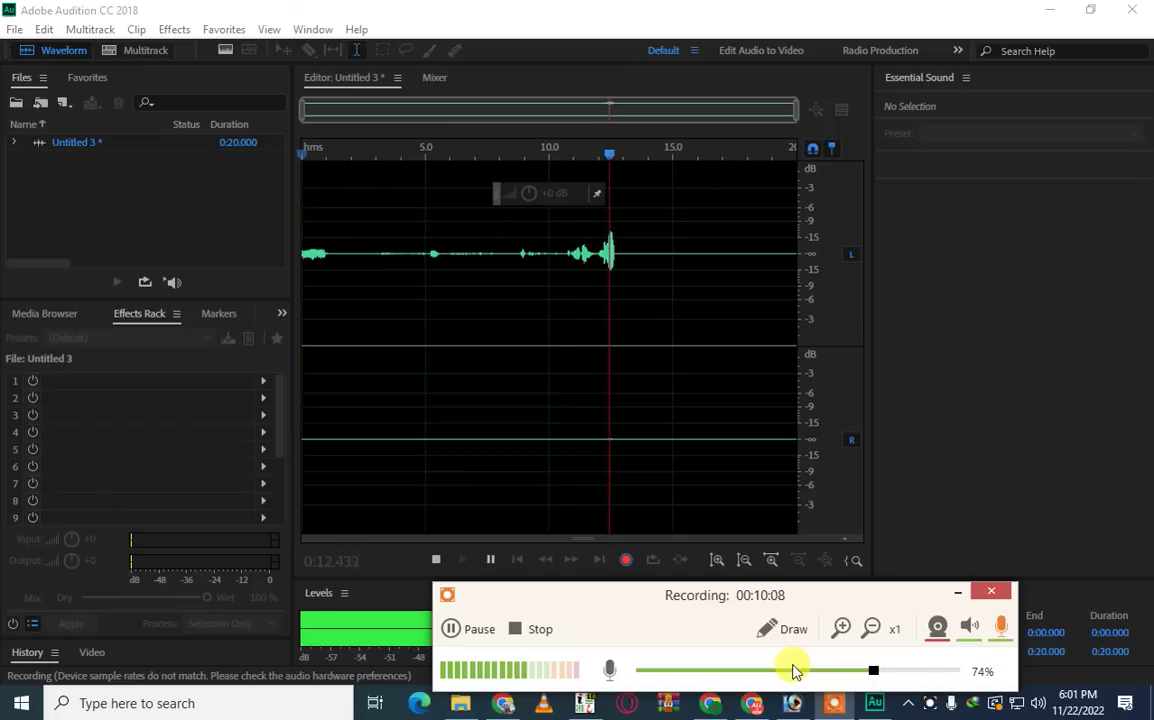
scroll(795, 671, up, 2)
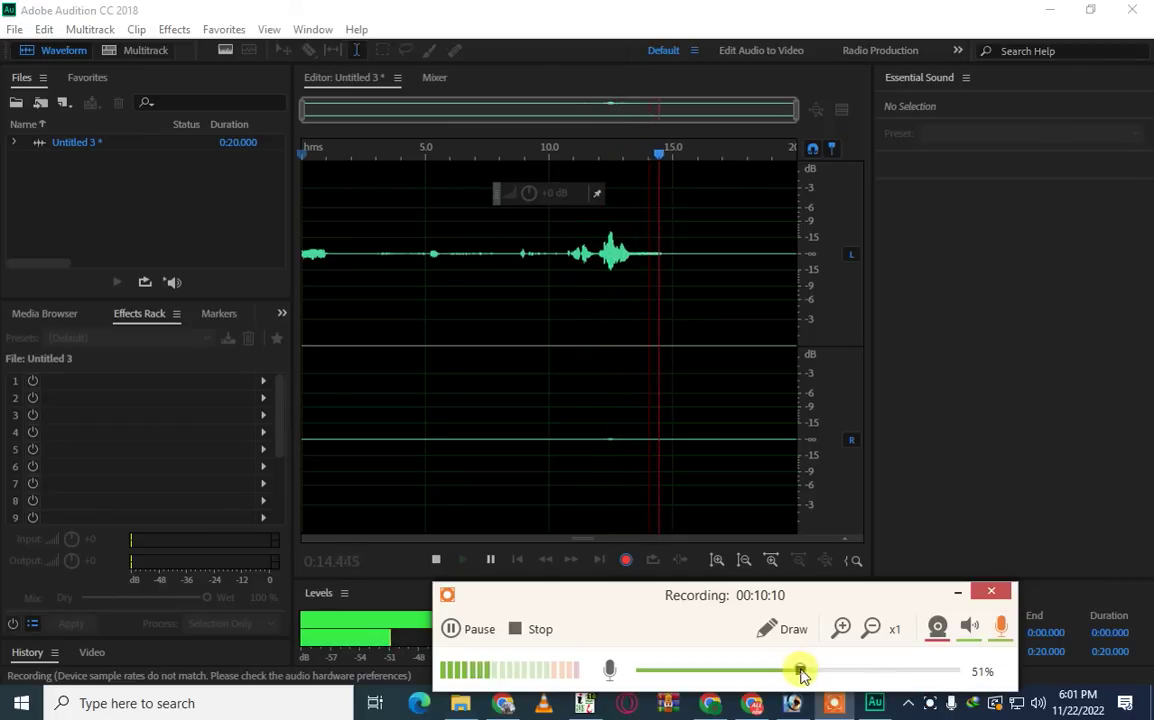
scroll(798, 671, up, 3)
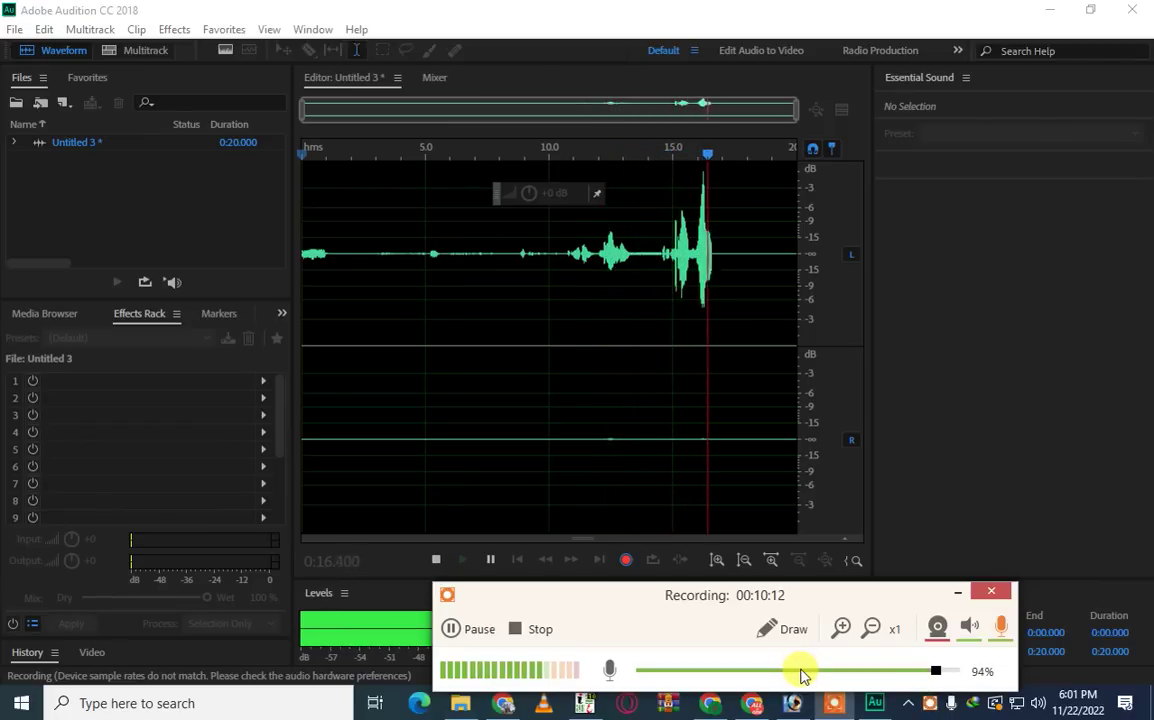
click(801, 671)
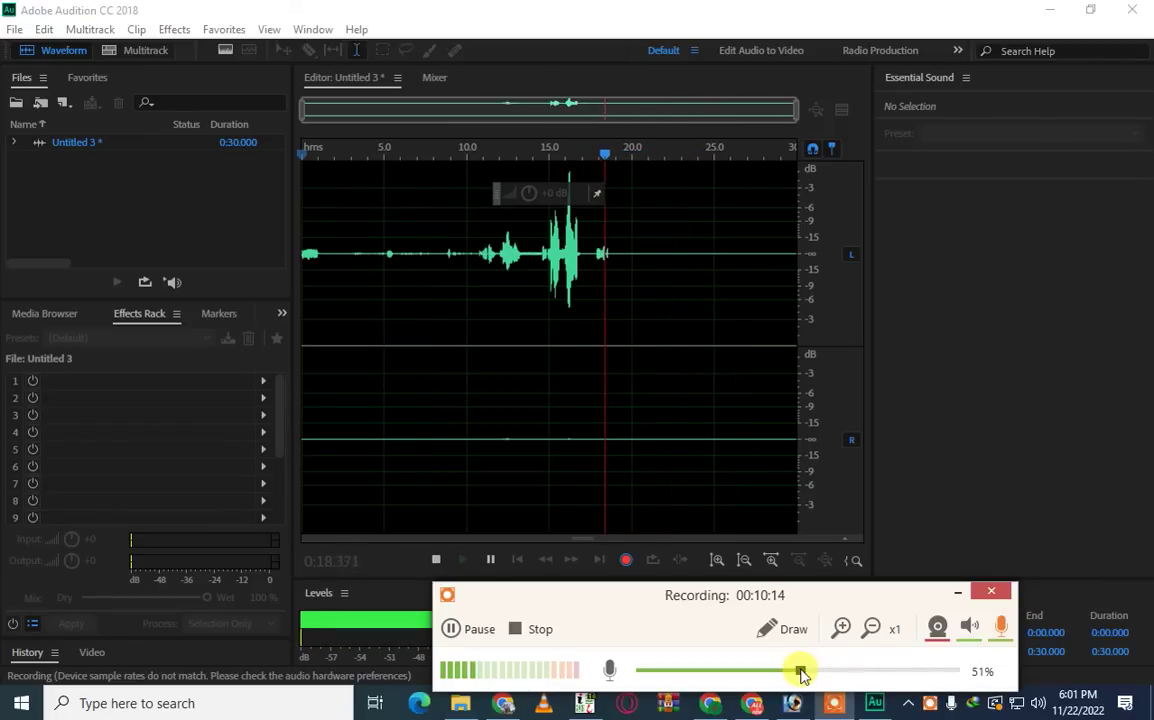
click(801, 673)
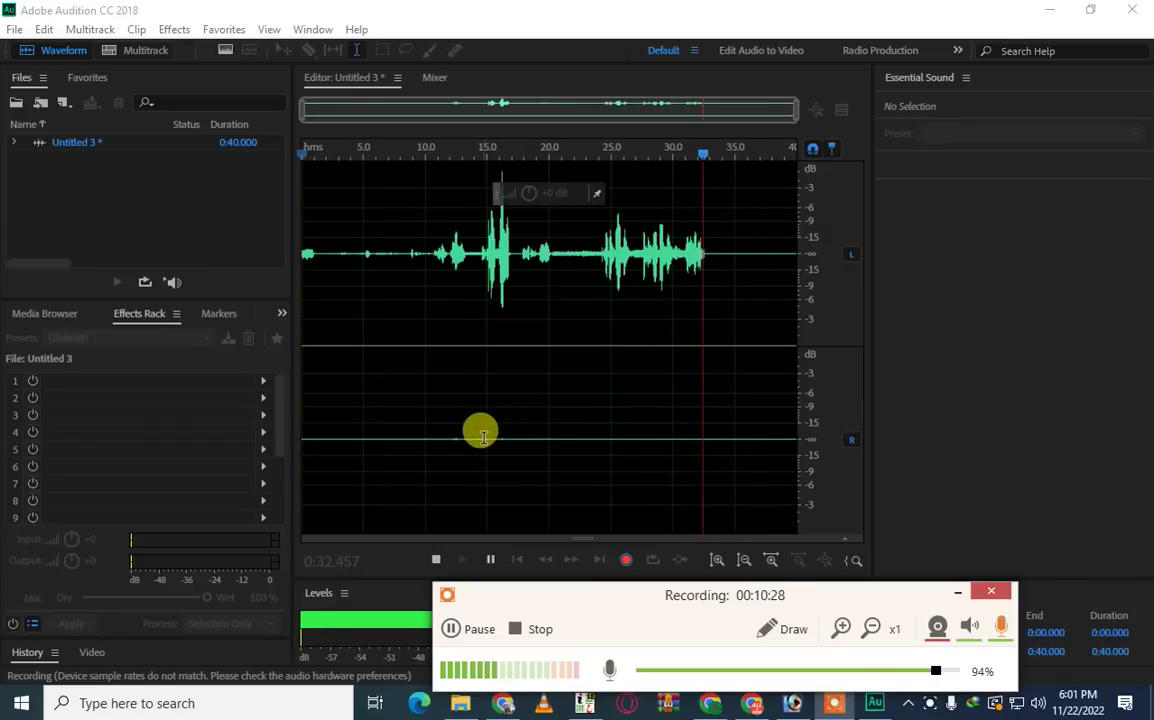
drag(598, 605, 745, 606)
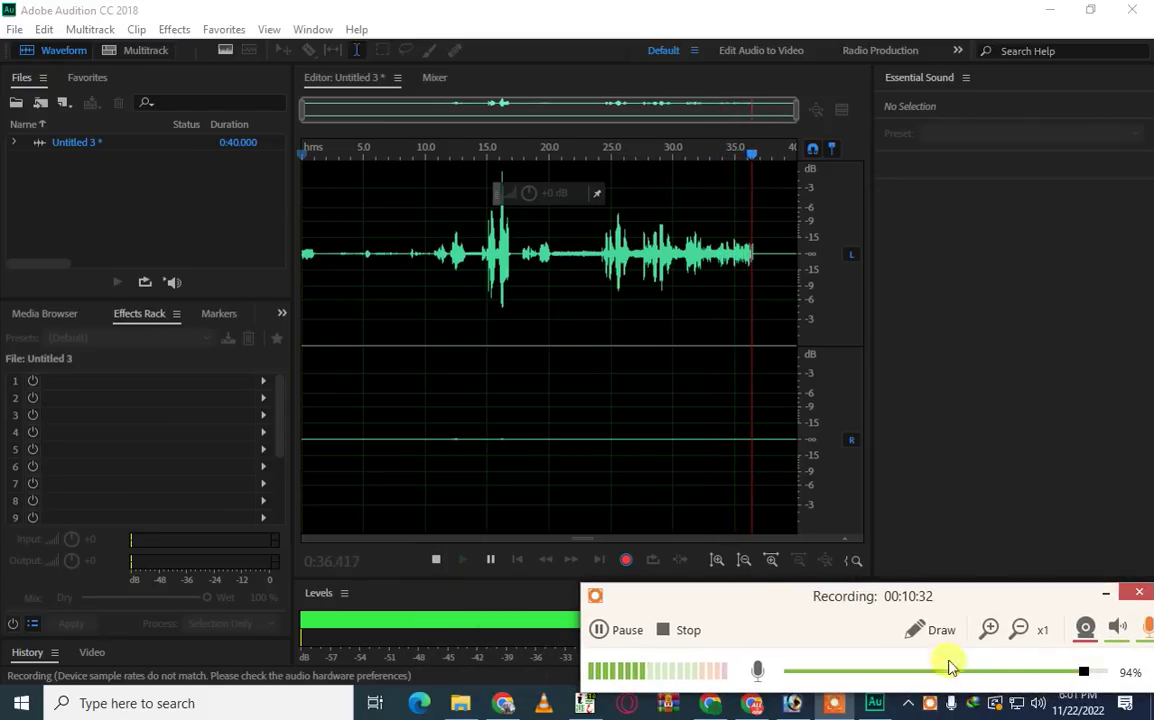
click(437, 559)
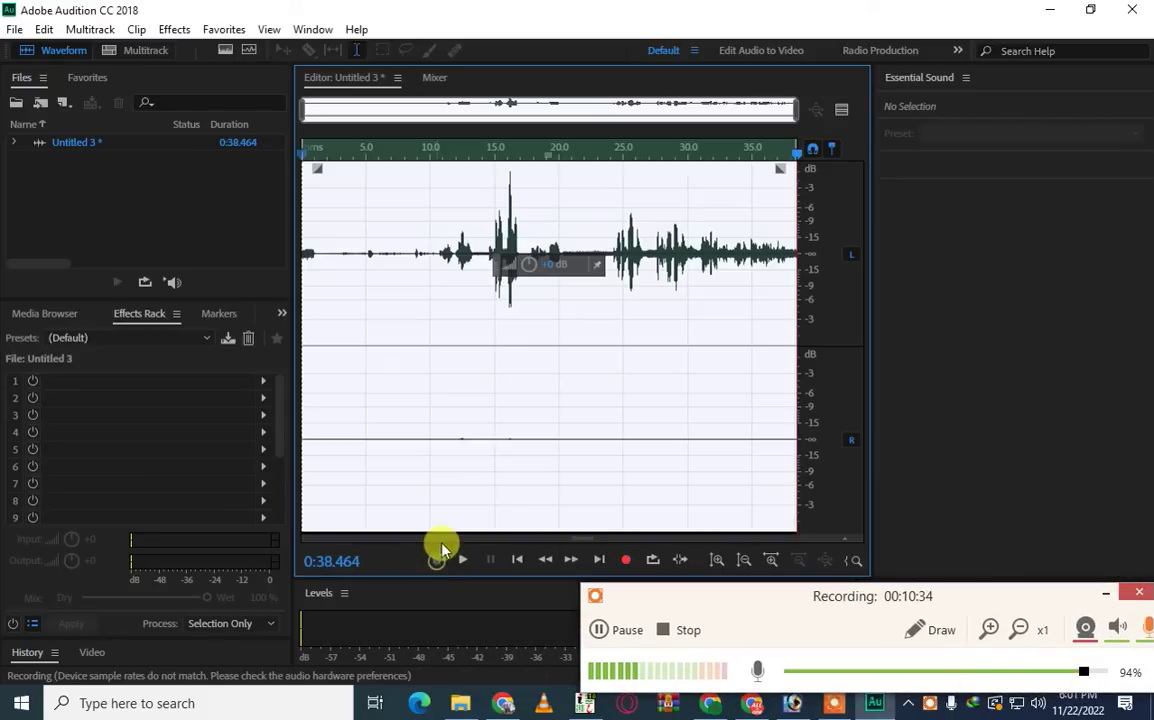
- Load the (Last Applied Rack) preset in the effects rack and preview the recording from about 14 and 25 seconds
click(88, 337)
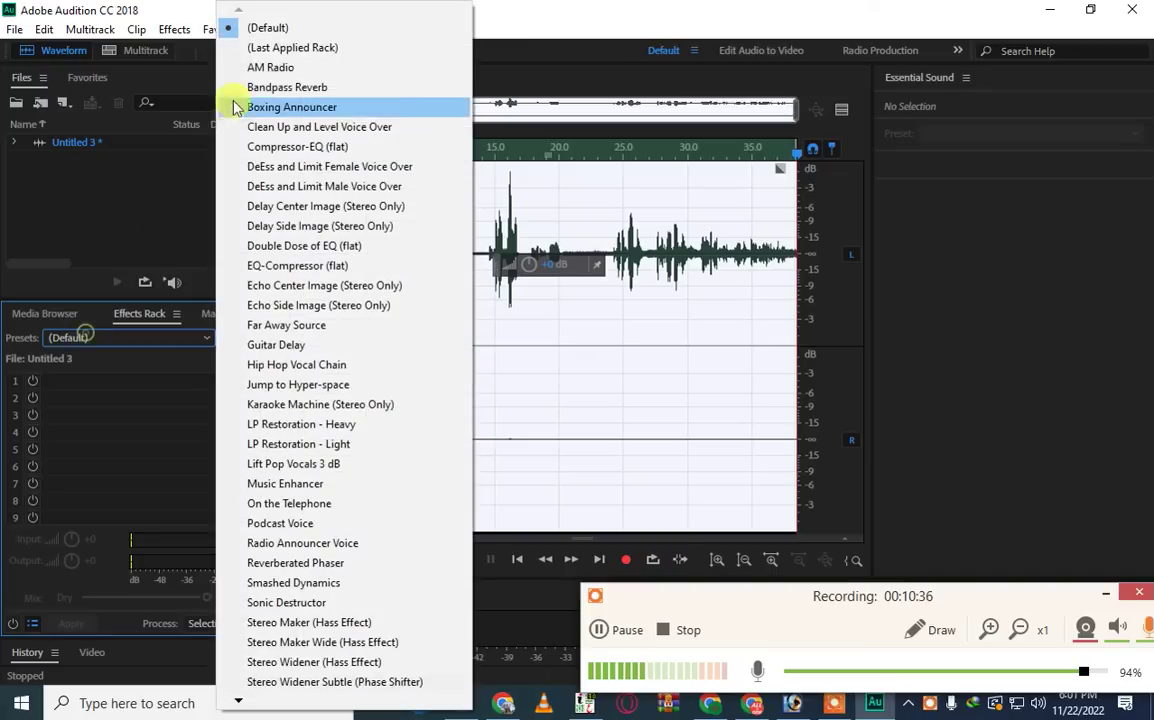
click(272, 44)
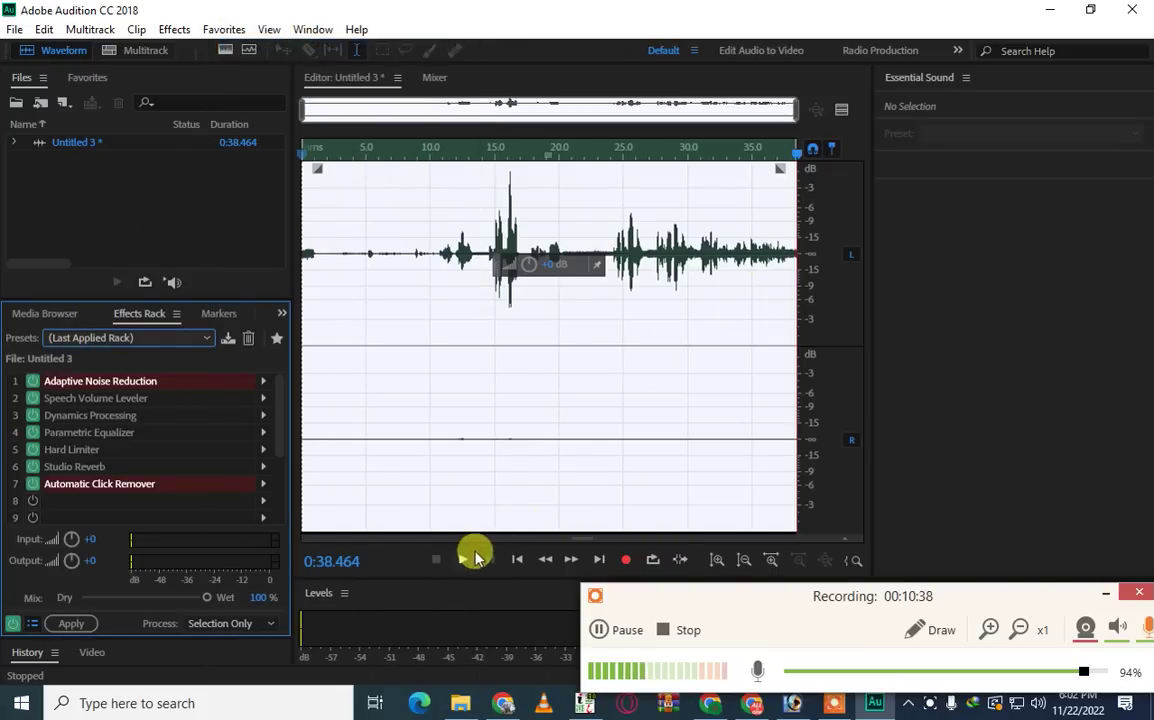
click(468, 558)
click(482, 152)
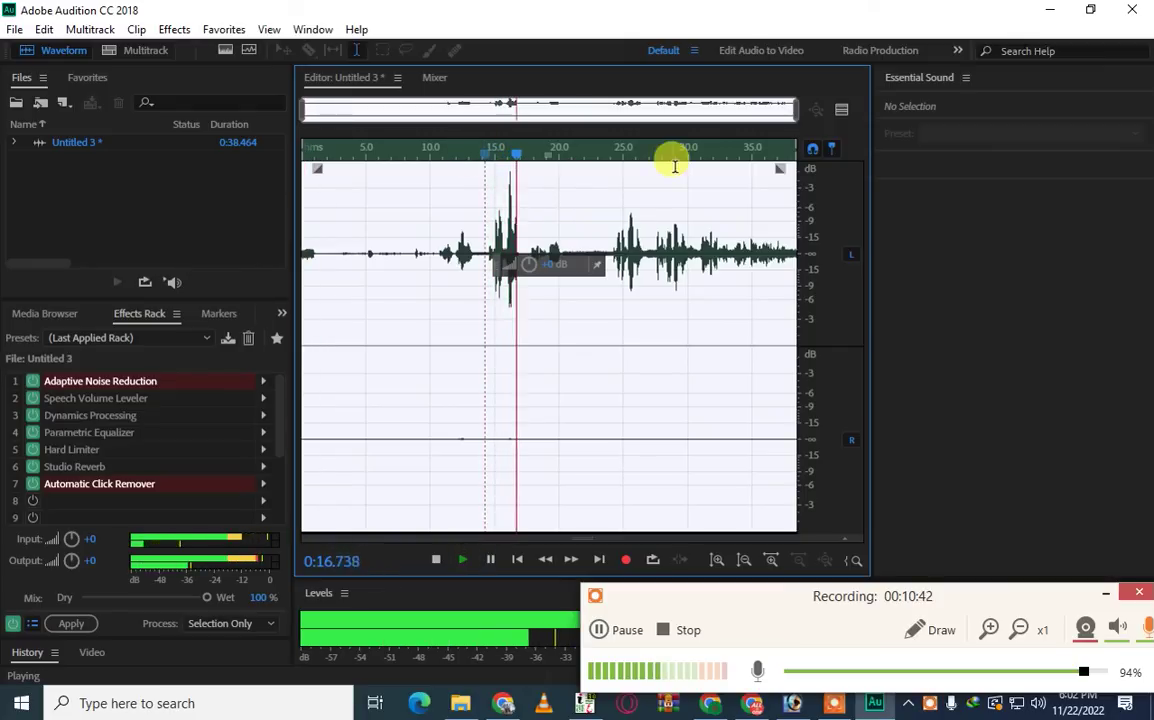
click(624, 155)
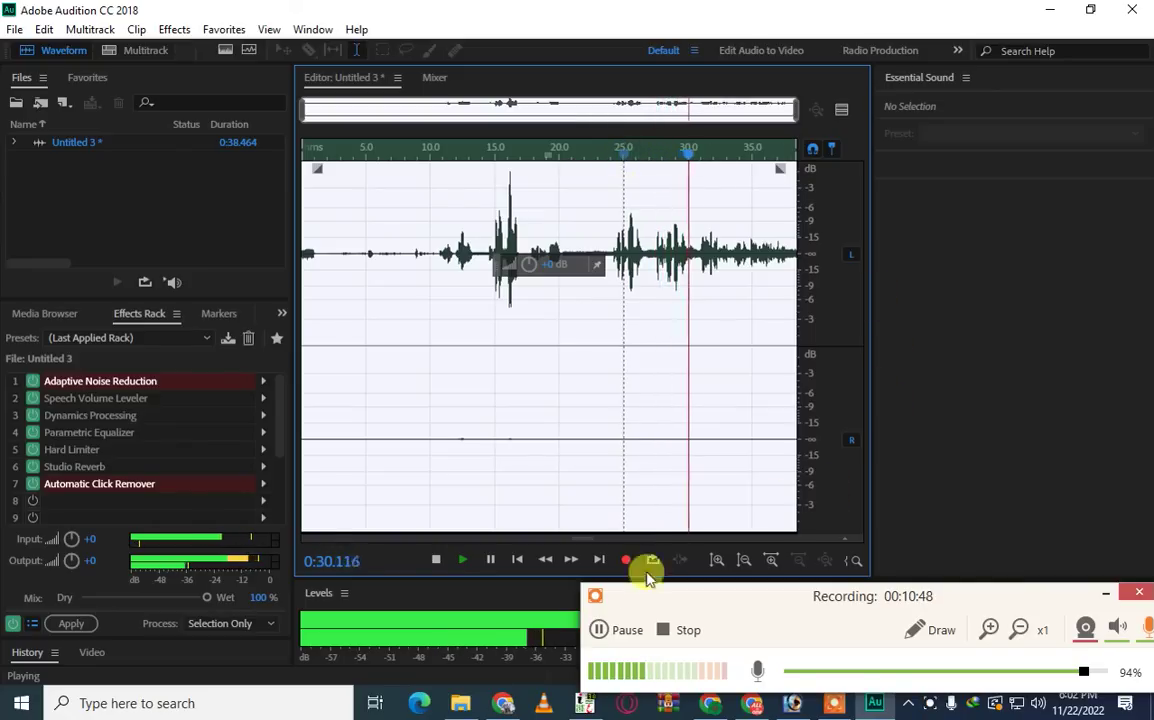
- Minimize the Audition window to reach the desktop
click(600, 630)
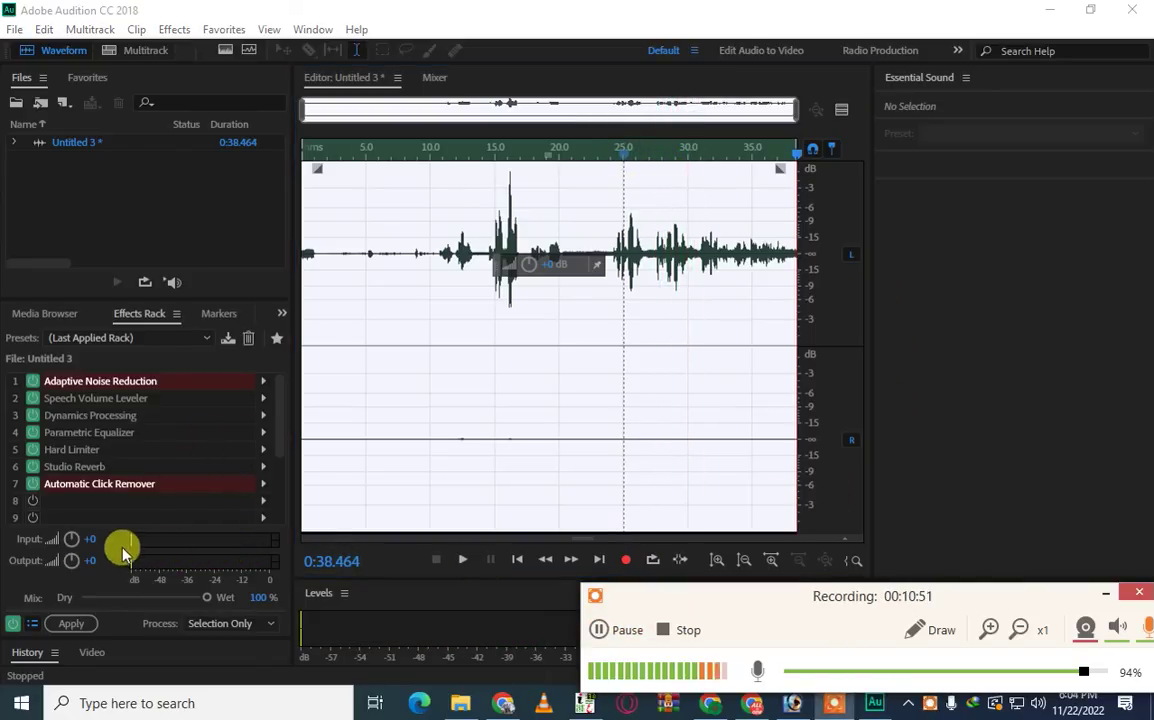
click(1058, 10)
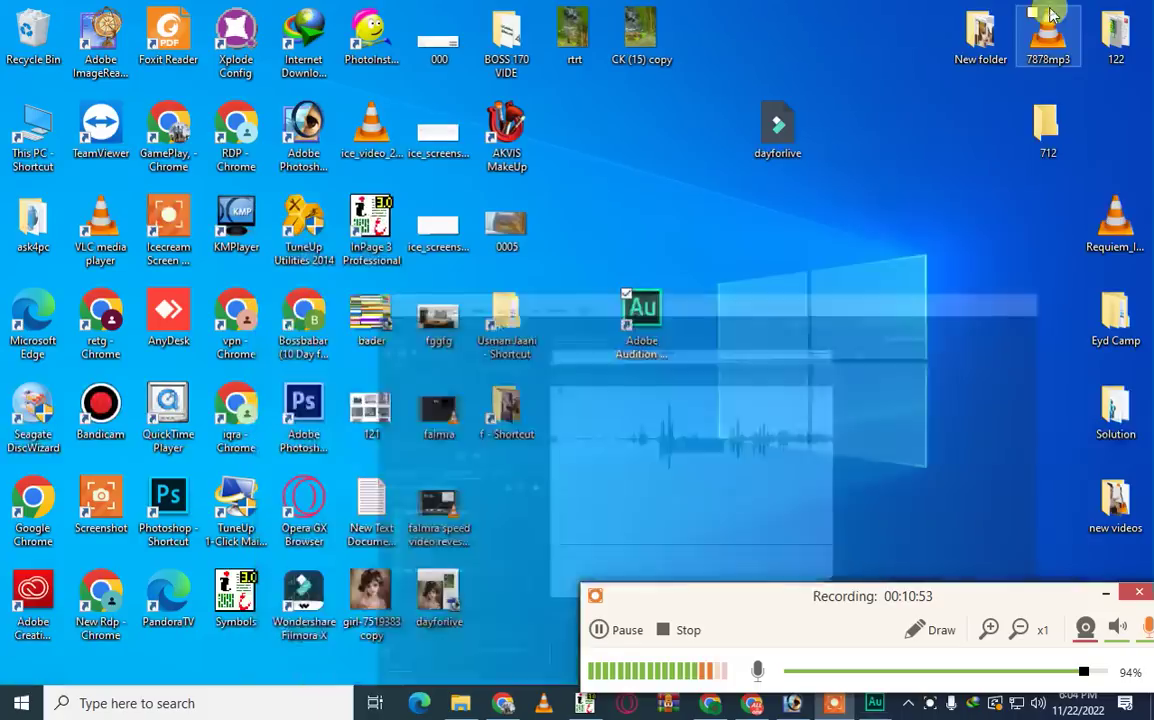